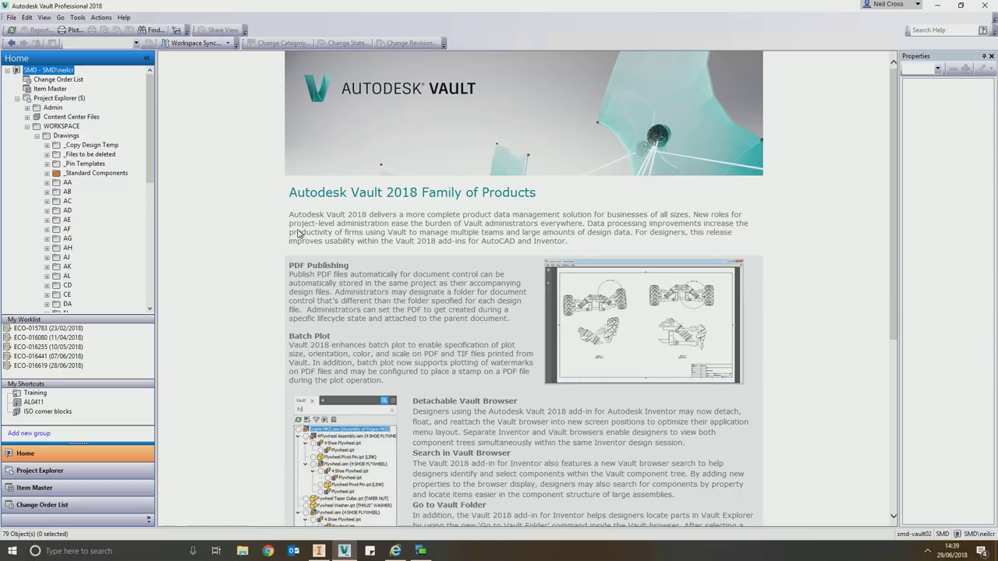
Step: Switch to Inventor, widen the model browser and create a new part from the Standard.ipt template
{"action": "mouse_move", "coordinate": [324, 555]}
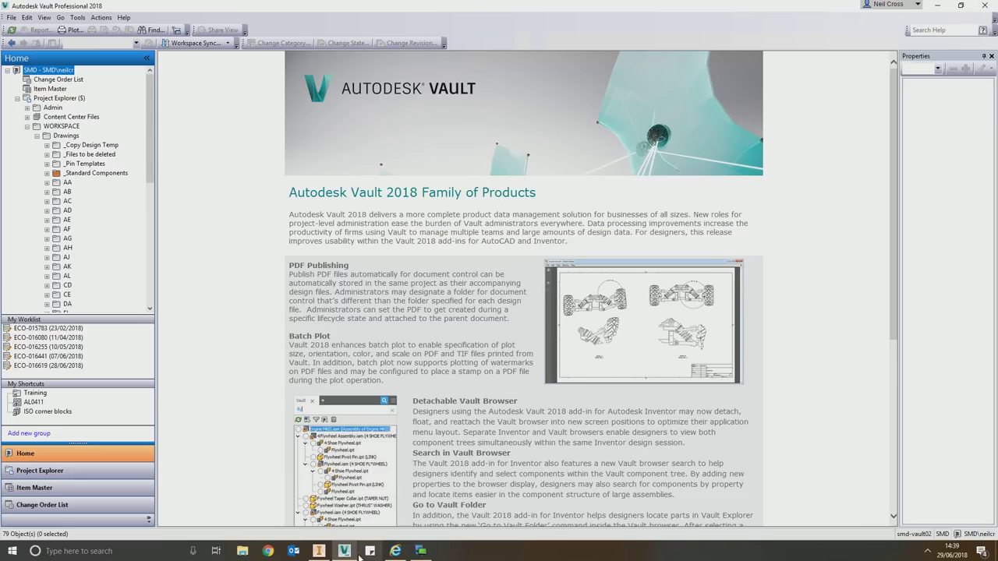
{"action": "left_click", "coordinate": [318, 551]}
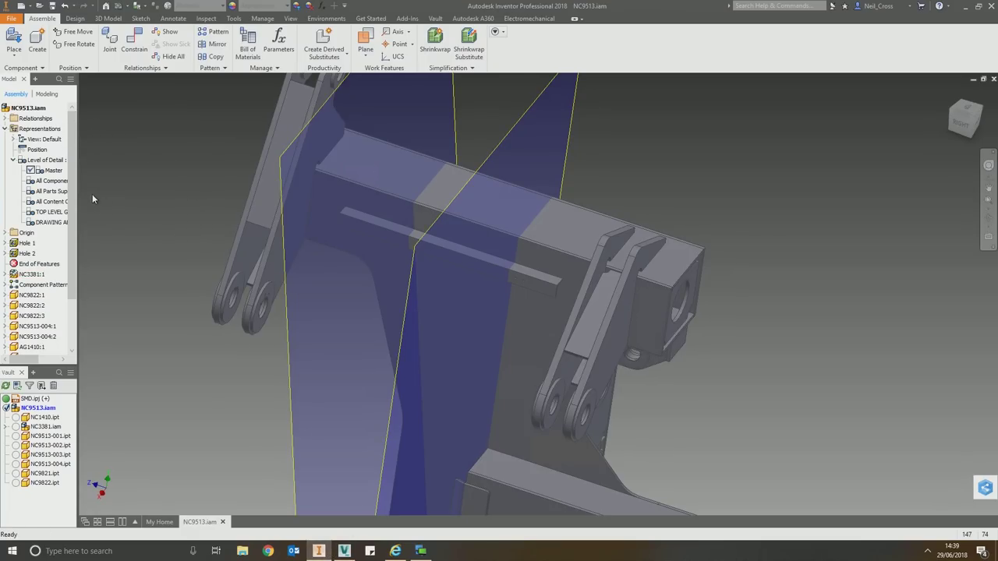
{"action": "left_click_drag", "start_coordinate": [77, 194], "coordinate": [134, 191]}
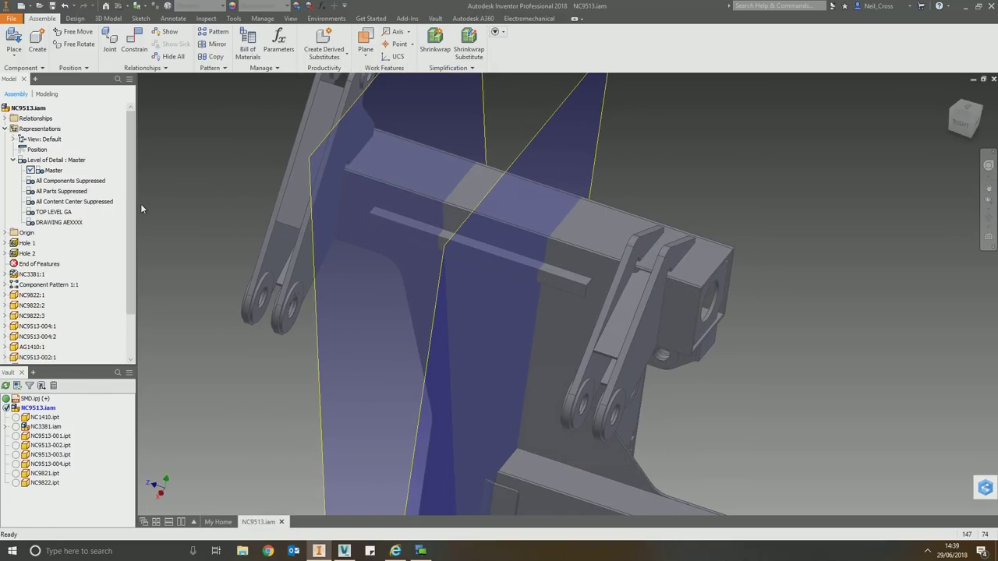
{"action": "left_click", "coordinate": [37, 49]}
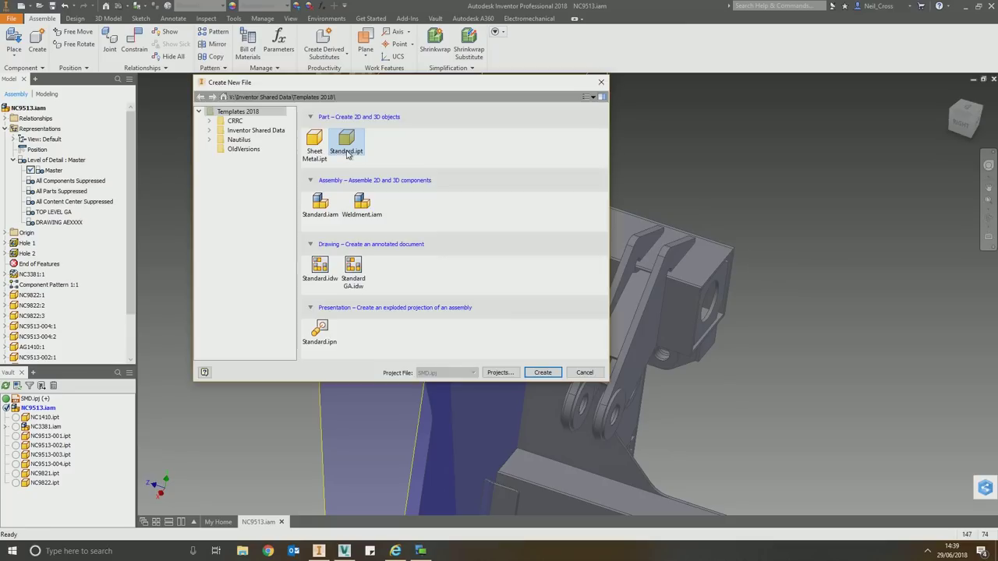
{"action": "double_click", "coordinate": [347, 148]}
{"action": "left_click", "coordinate": [465, 309]}
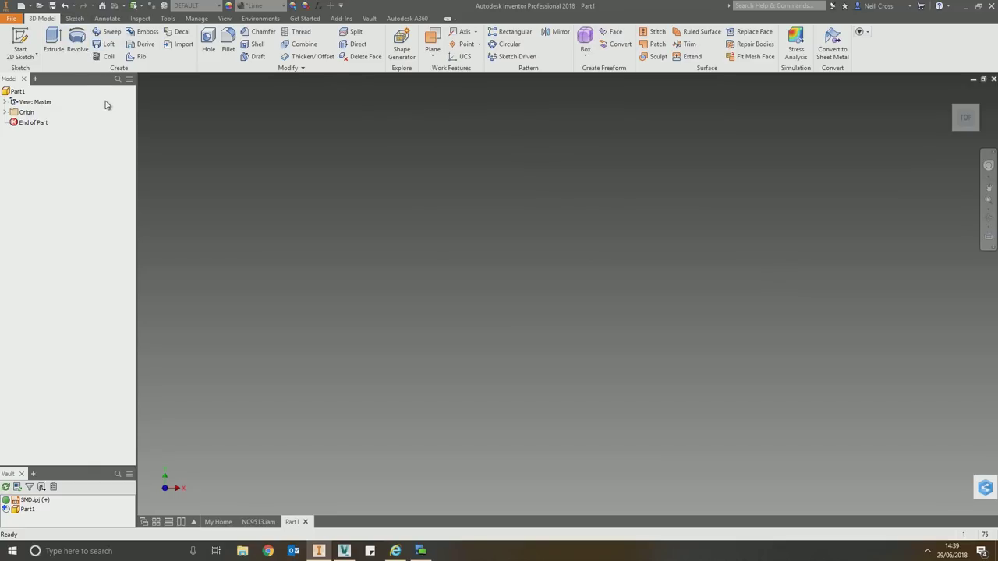
Step: Start saving the new part and try the SMD Part Numbers and Phantom file numbering schemes
{"action": "left_click", "coordinate": [53, 5]}
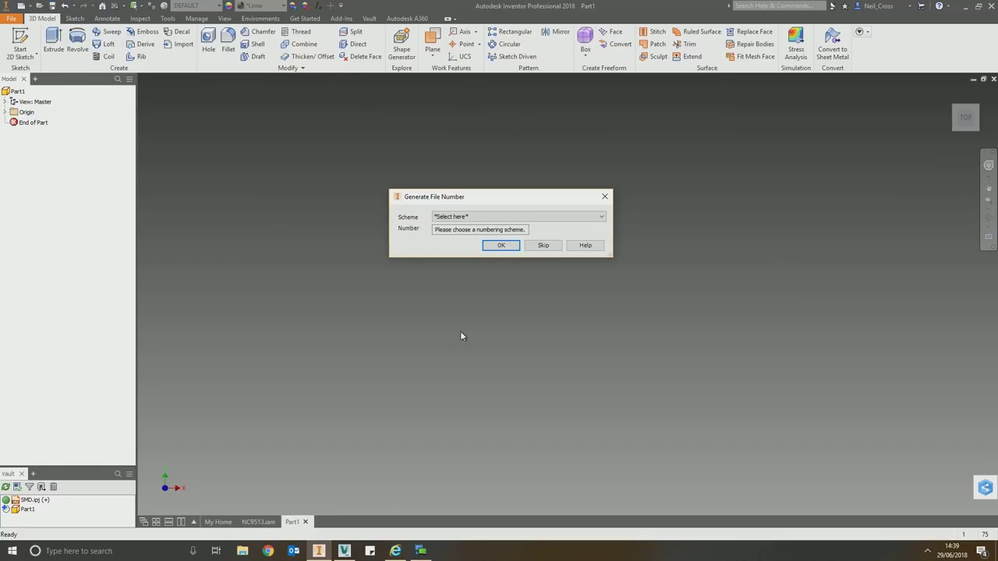
{"action": "left_click", "coordinate": [503, 244]}
{"action": "left_click", "coordinate": [479, 218]}
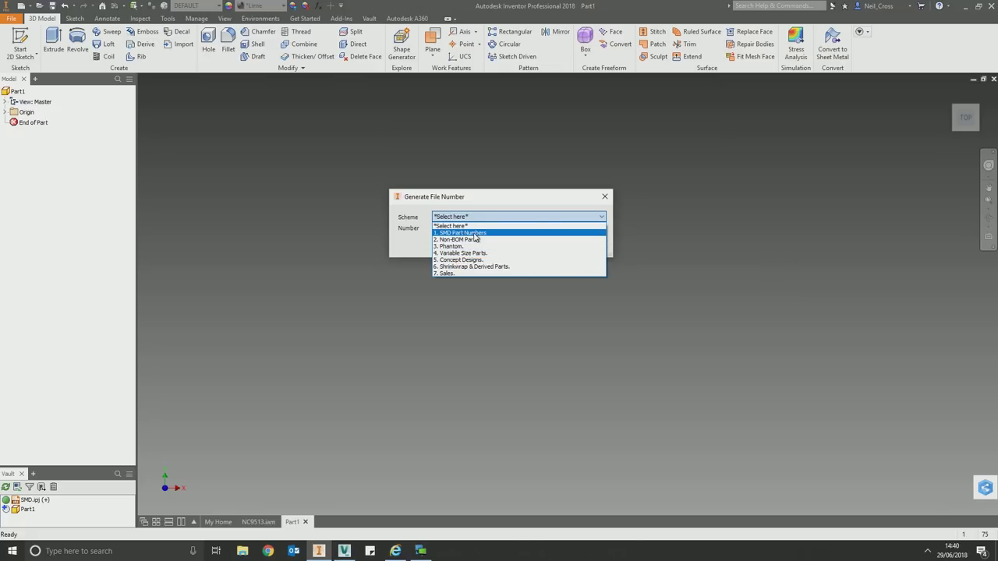
{"action": "left_click", "coordinate": [460, 233]}
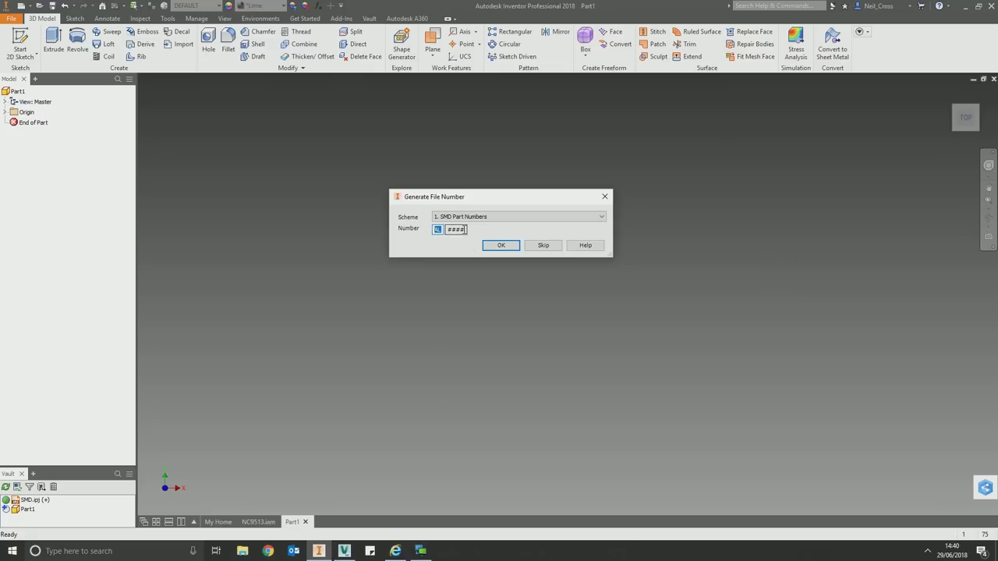
{"action": "left_click", "coordinate": [439, 220]}
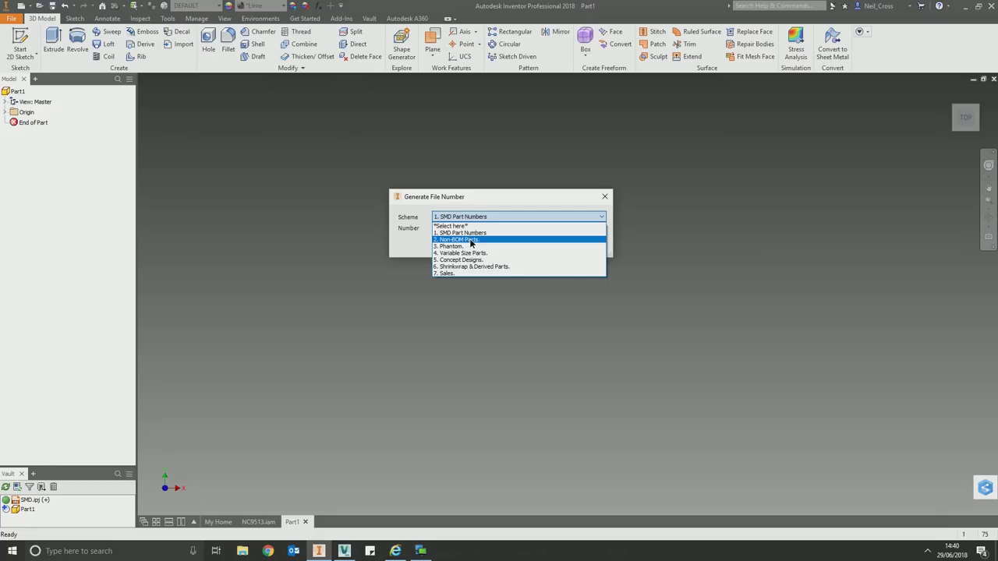
{"action": "left_click", "coordinate": [474, 247]}
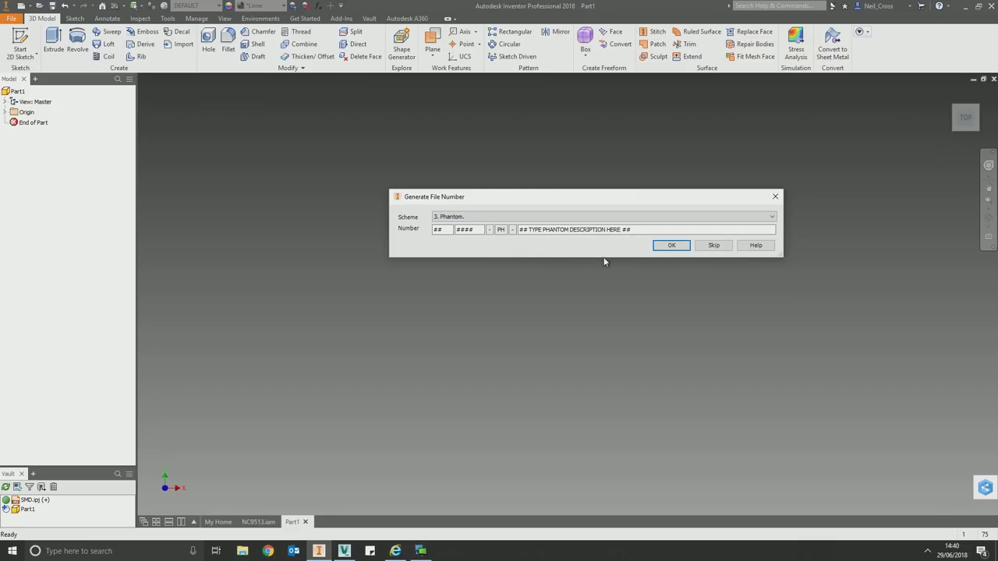
Step: Switch to Vault and examine the contents of folder AJ3009 under Drawings, AJ, AJ3000
{"action": "left_click", "coordinate": [344, 551]}
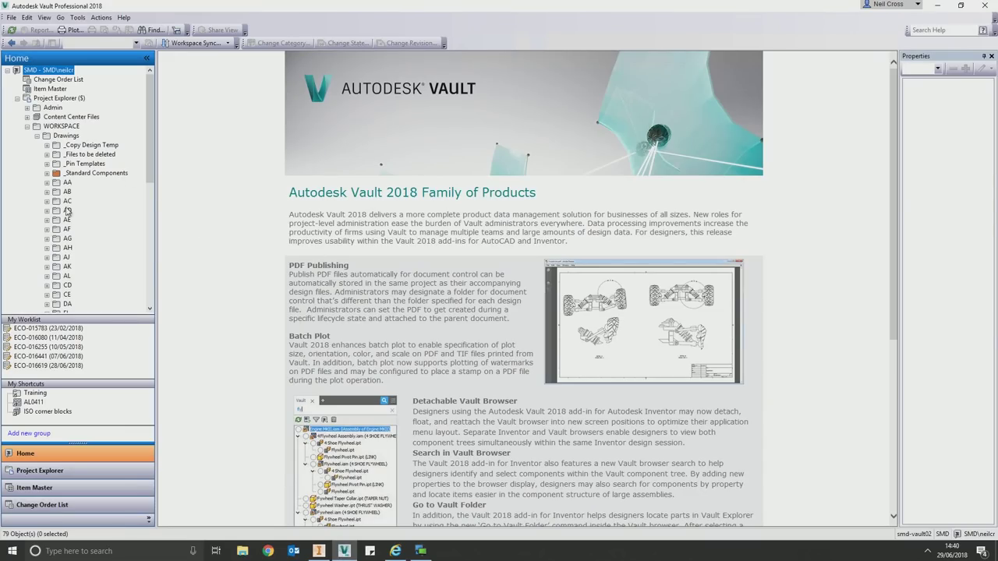
{"action": "left_click", "coordinate": [47, 257]}
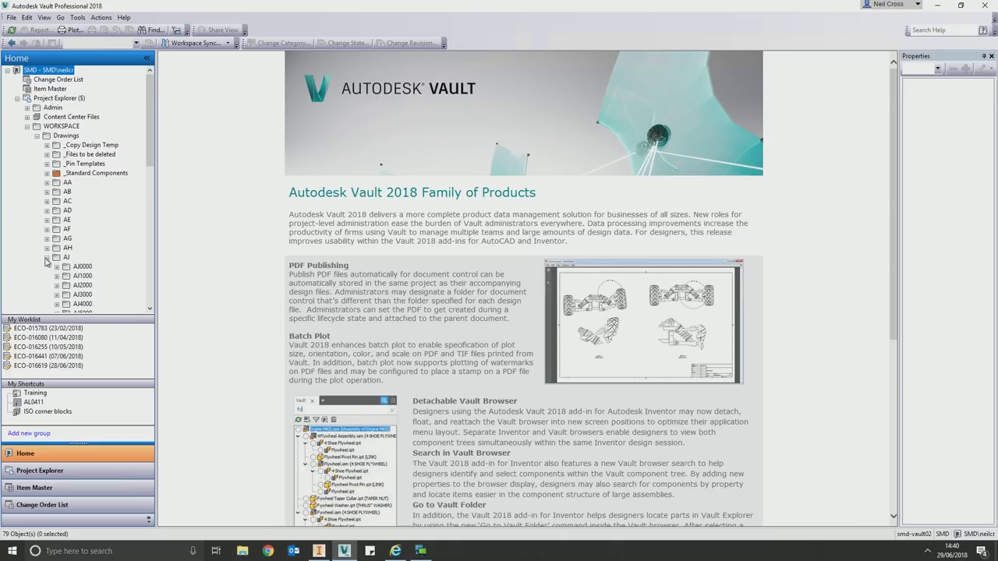
{"action": "scroll", "coordinate": [61, 282], "scroll_direction": "down", "scroll_amount": 4}
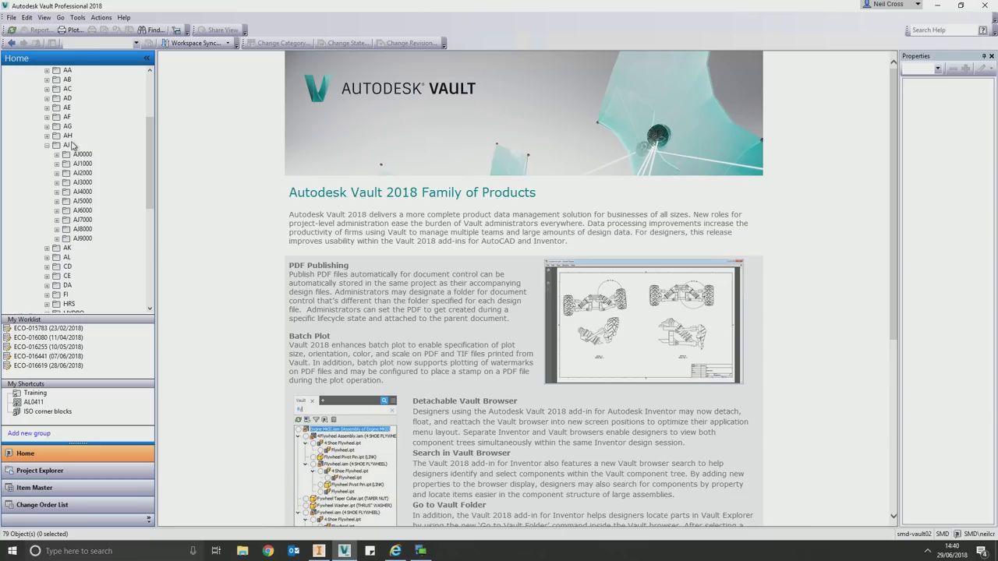
{"action": "left_click", "coordinate": [58, 184]}
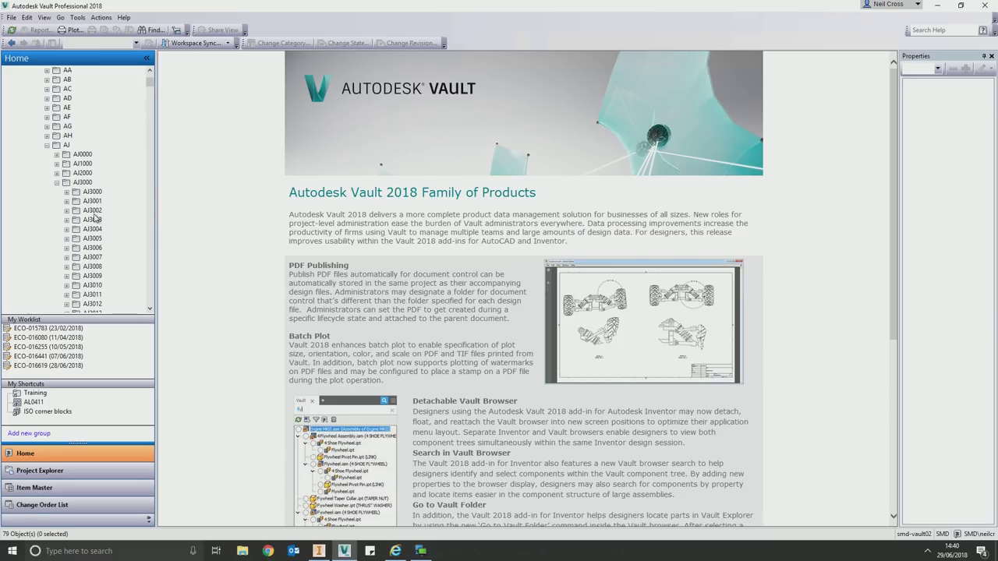
{"action": "left_click", "coordinate": [91, 277]}
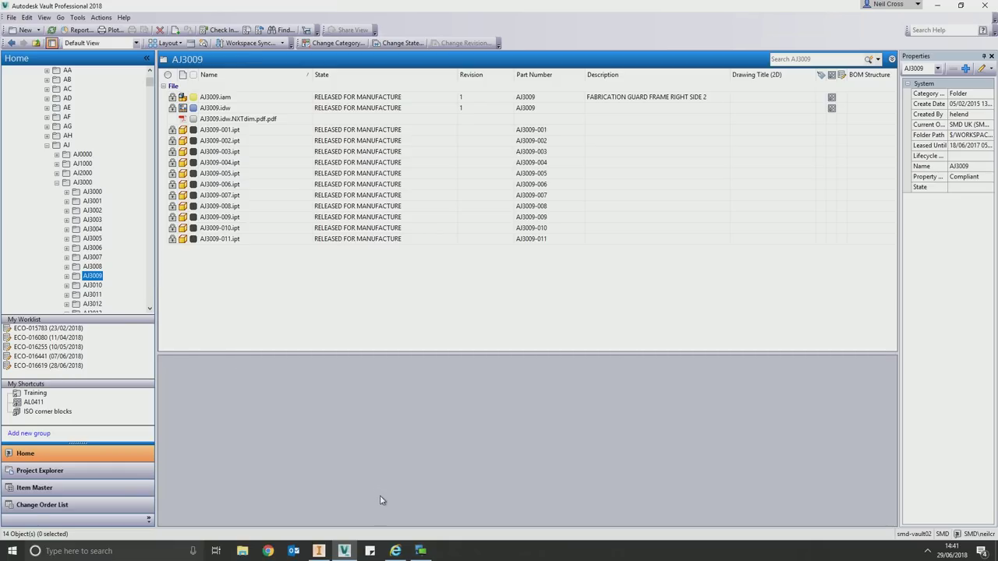
Step: Return to Inventor, skip generating a file number and save the part as "Test part" in the Drawings\Training folder
{"action": "left_click", "coordinate": [318, 550]}
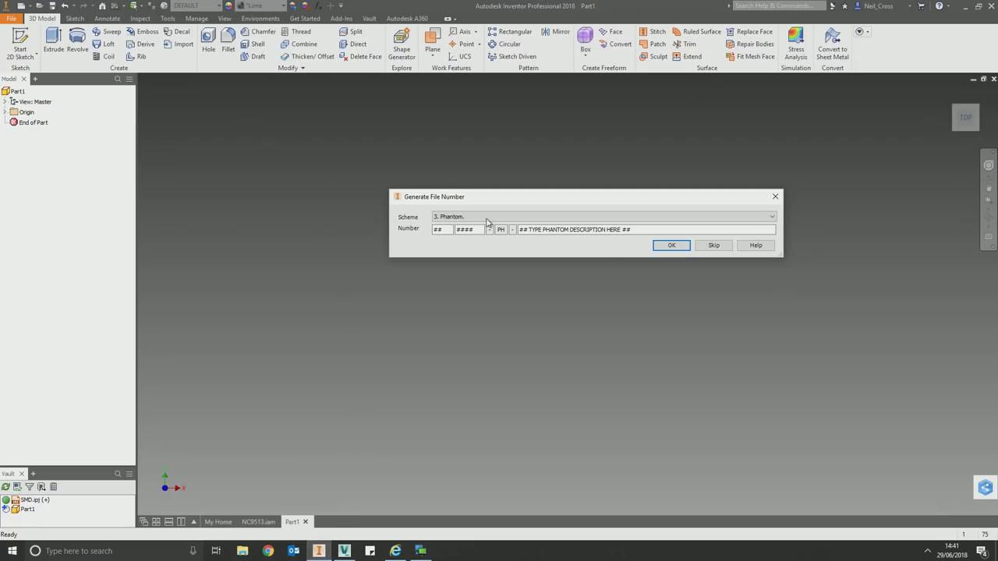
{"action": "left_click", "coordinate": [726, 249]}
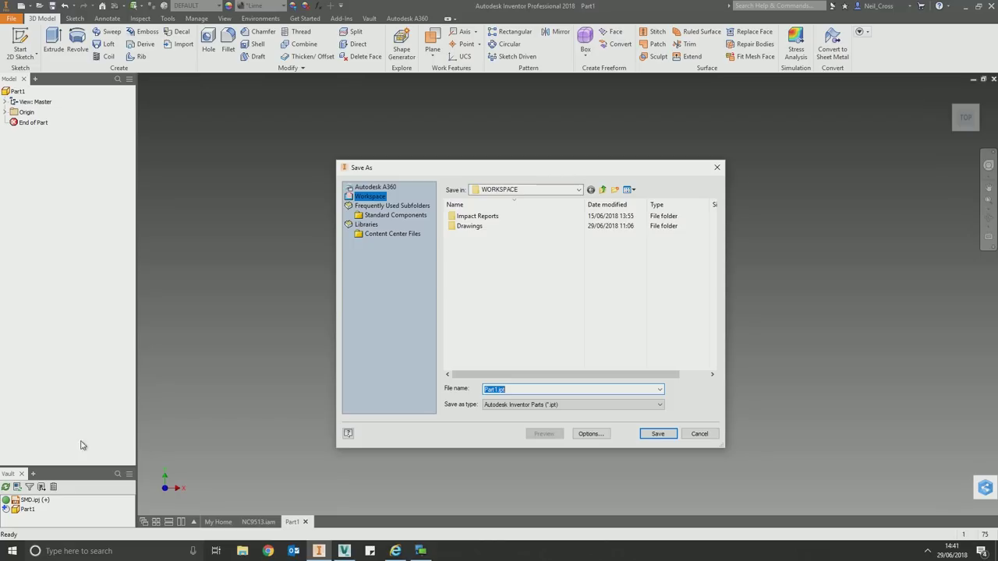
{"action": "left_click", "coordinate": [470, 227]}
{"action": "double_click", "coordinate": [471, 226]}
{"action": "scroll", "coordinate": [535, 334], "scroll_direction": "down", "scroll_amount": 2}
{"action": "left_click", "coordinate": [485, 355]}
{"action": "double_click", "coordinate": [485, 355]}
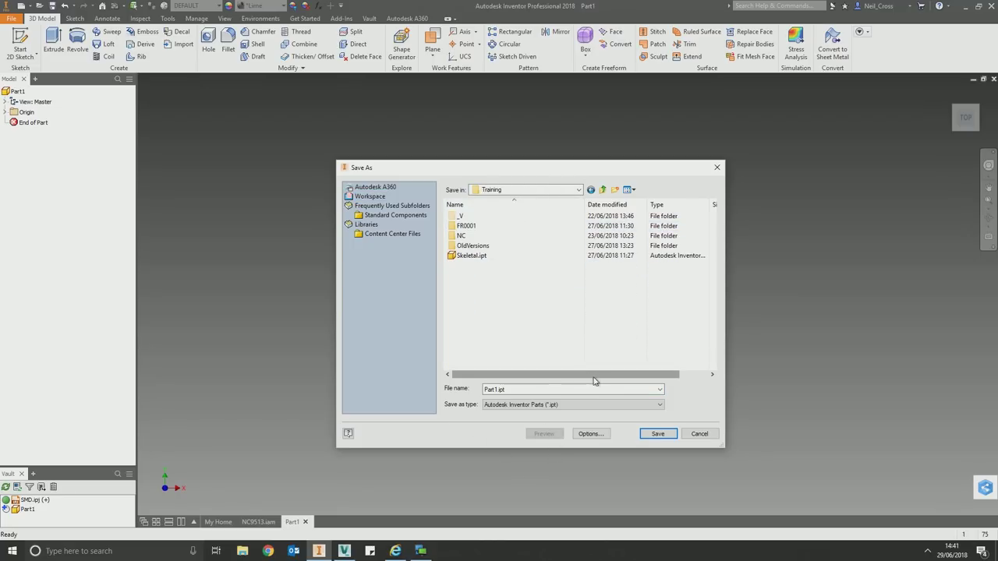
{"action": "double_click", "coordinate": [523, 391]}
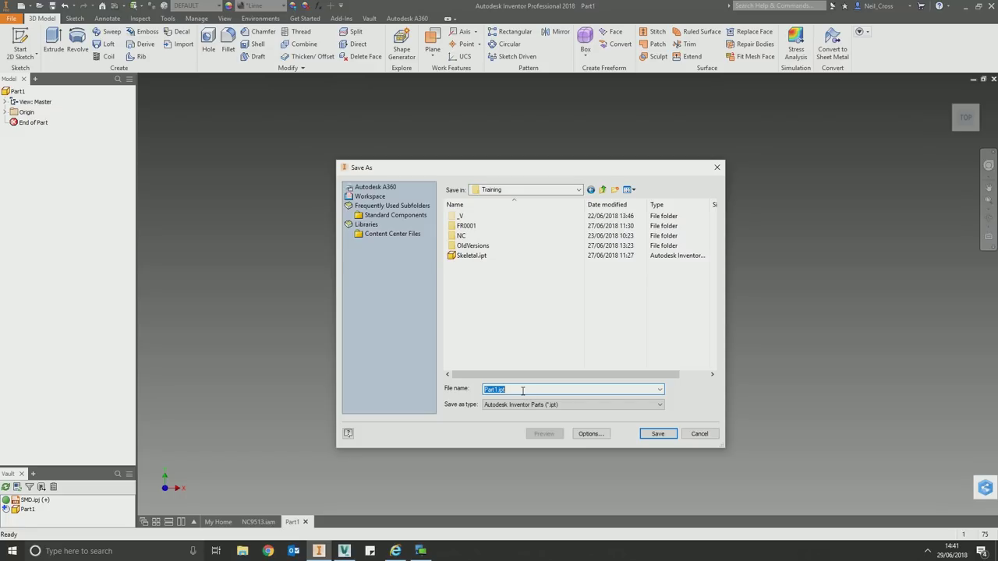
{"action": "type", "text": "Test part"}
{"action": "key", "text": "Return"}
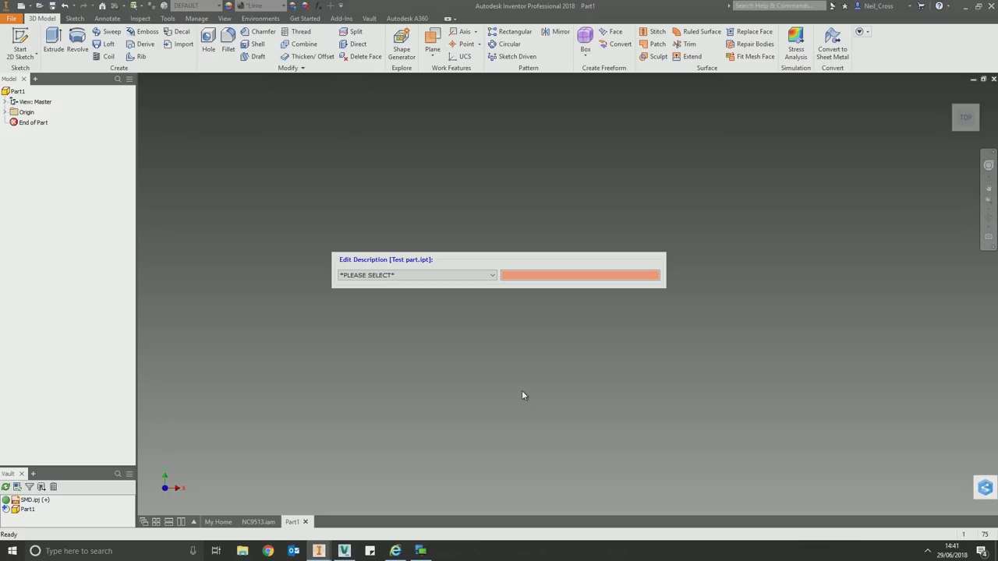
Step: Set the part's description to category GUIDE with the text "RAIL 3MM" and complete the save
{"action": "left_click", "coordinate": [472, 274]}
{"action": "left_click_drag", "start_coordinate": [490, 311], "coordinate": [498, 460]}
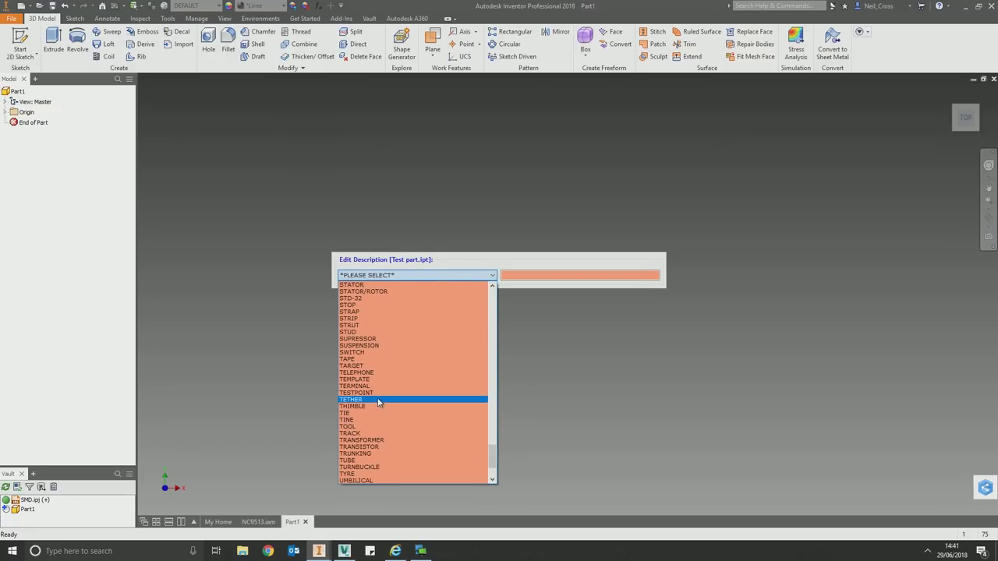
{"action": "scroll", "coordinate": [397, 390], "scroll_direction": "up", "scroll_amount": 8}
{"action": "scroll", "coordinate": [401, 379], "scroll_direction": "up", "scroll_amount": 12}
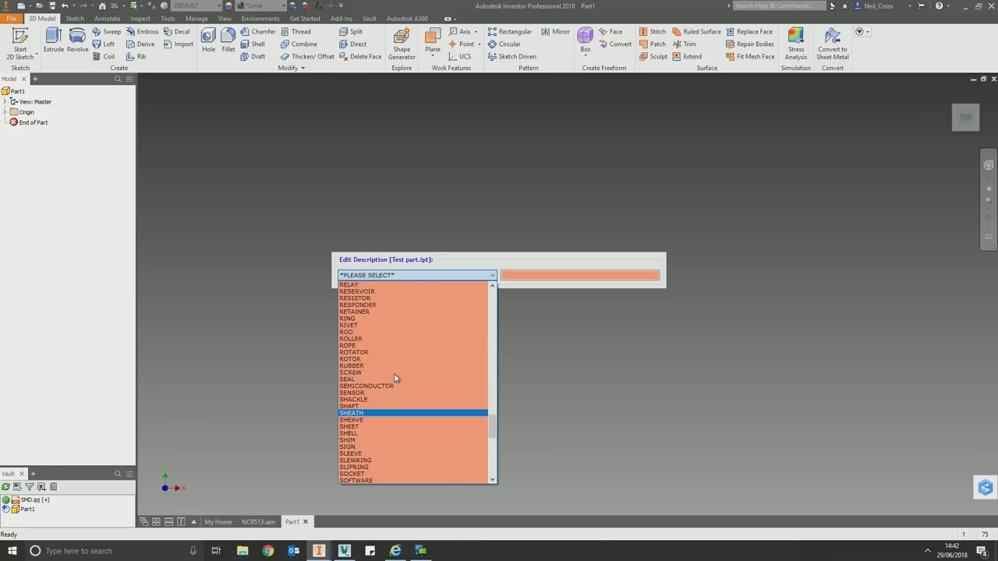
{"action": "scroll", "coordinate": [402, 382], "scroll_direction": "up", "scroll_amount": 15}
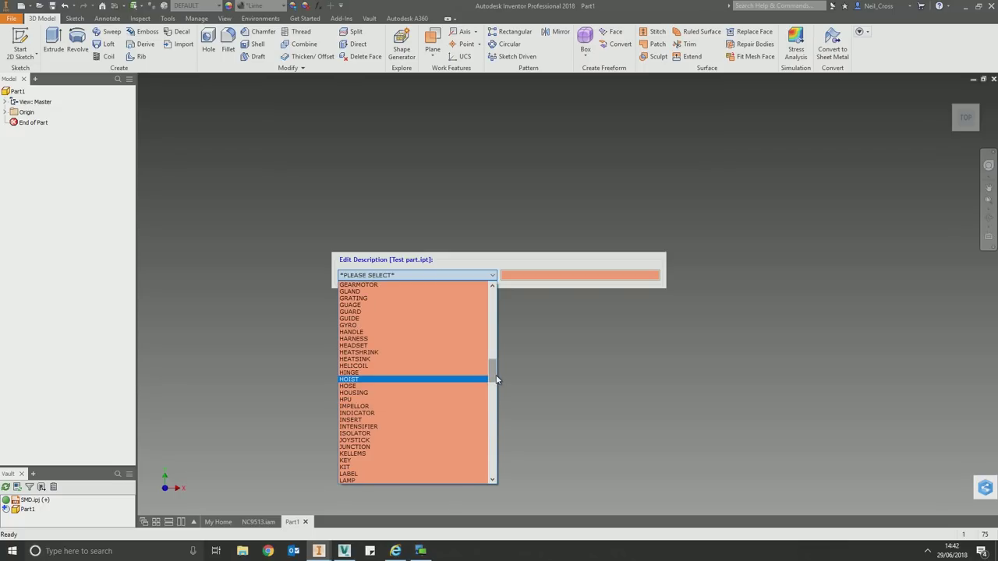
{"action": "left_click", "coordinate": [430, 319]}
{"action": "left_click", "coordinate": [563, 276]}
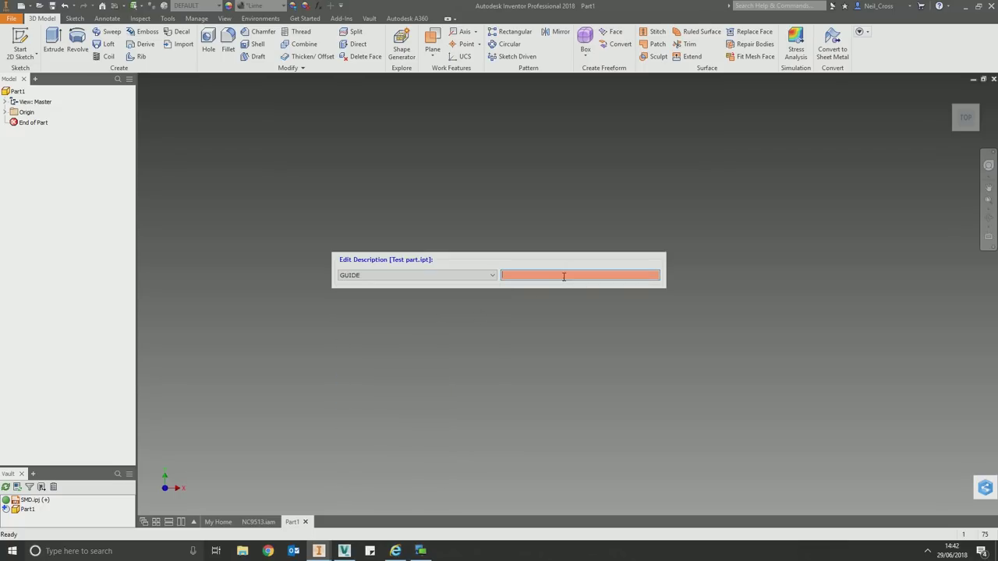
{"action": "type", "text": "RAIL 3MM"}
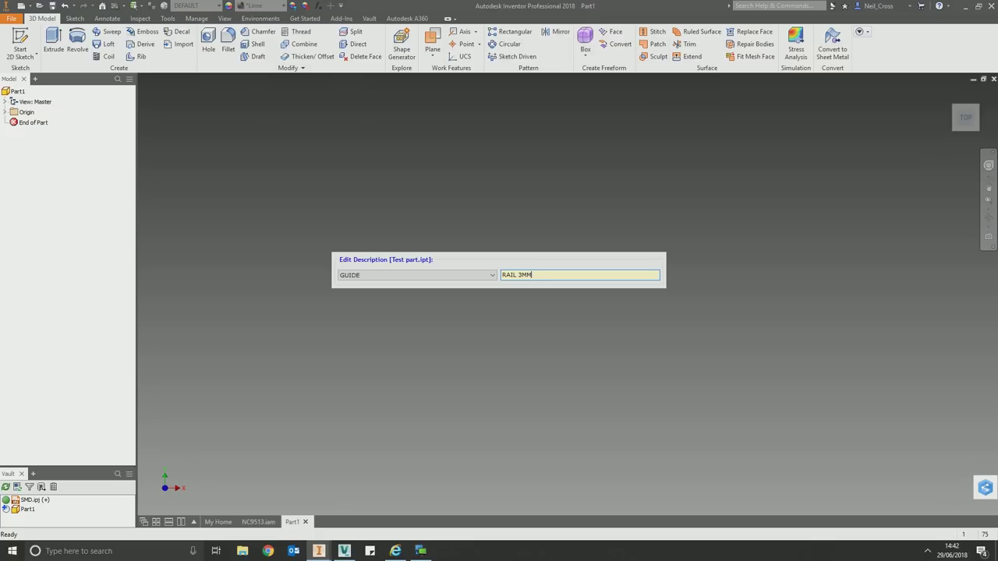
{"action": "key", "text": "Return"}
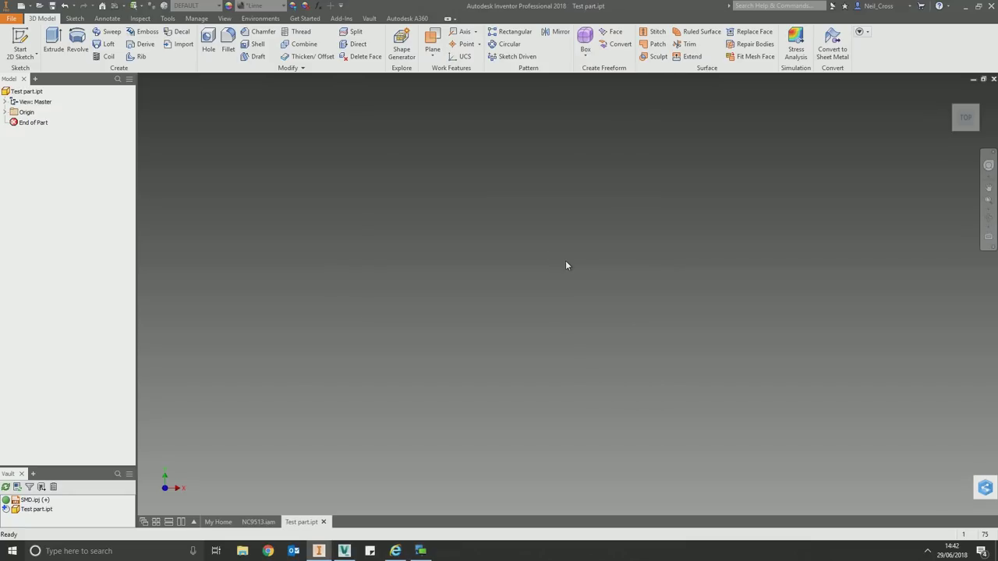
Step: Check the Description field in the project iProperties of Test part.ipt, then close the properties
{"action": "right_click", "coordinate": [22, 91]}
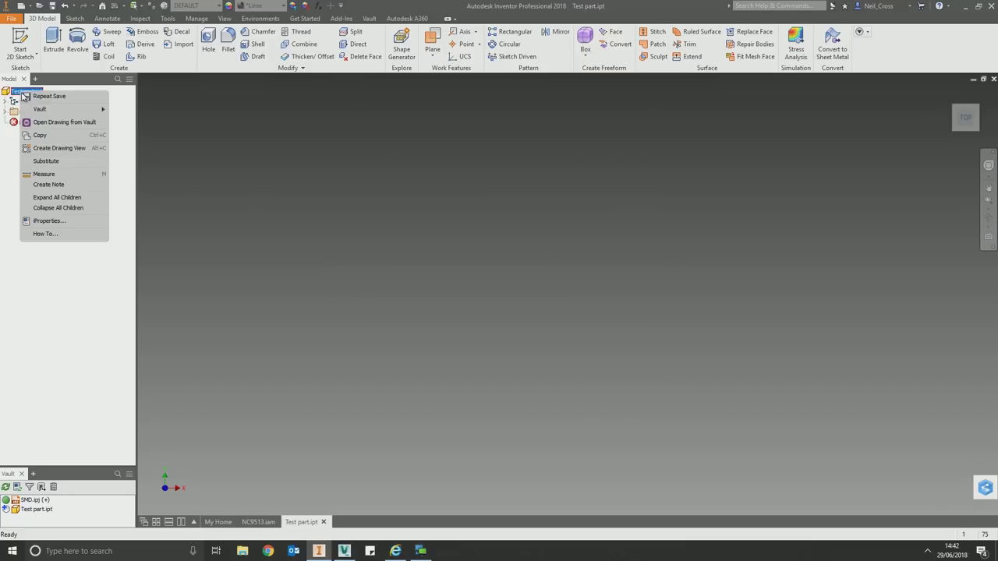
{"action": "left_click", "coordinate": [47, 220]}
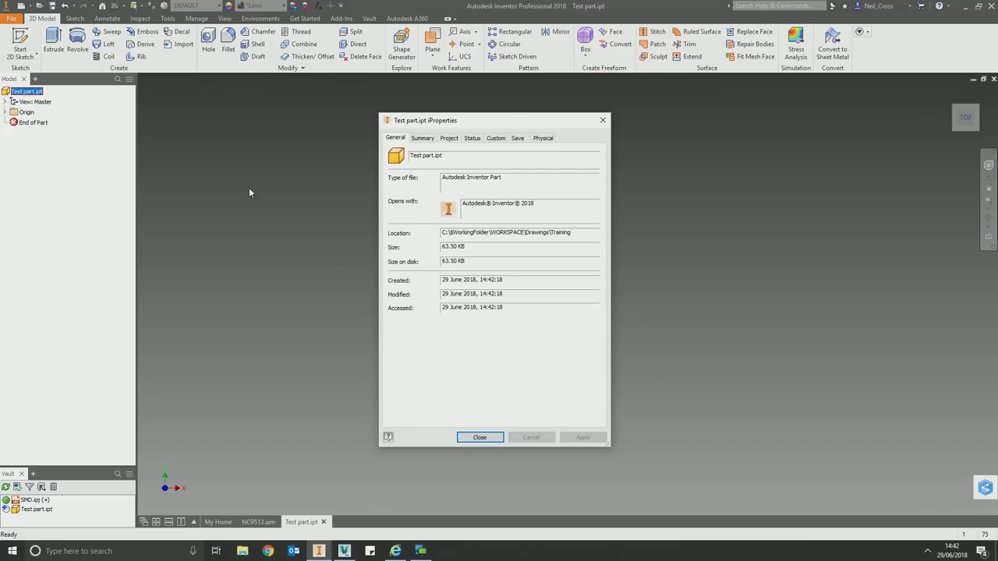
{"action": "left_click", "coordinate": [450, 138]}
{"action": "left_click_drag", "start_coordinate": [507, 208], "coordinate": [459, 208]}
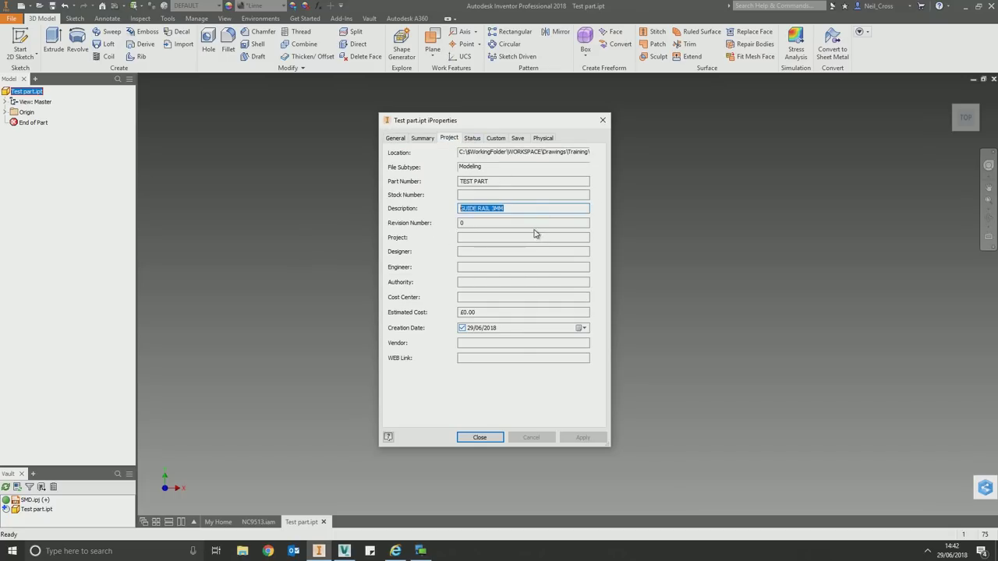
{"action": "left_click", "coordinate": [603, 121]}
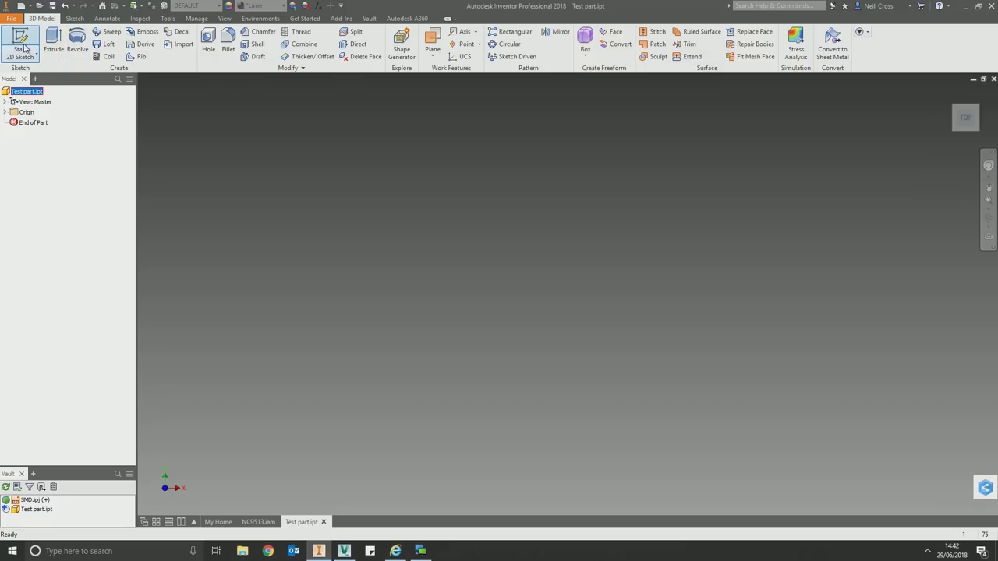
Step: Create a new assembly from the Standard.iam template and save it as Assembly1.iam in Training, skipping the generated number
{"action": "left_click", "coordinate": [20, 6]}
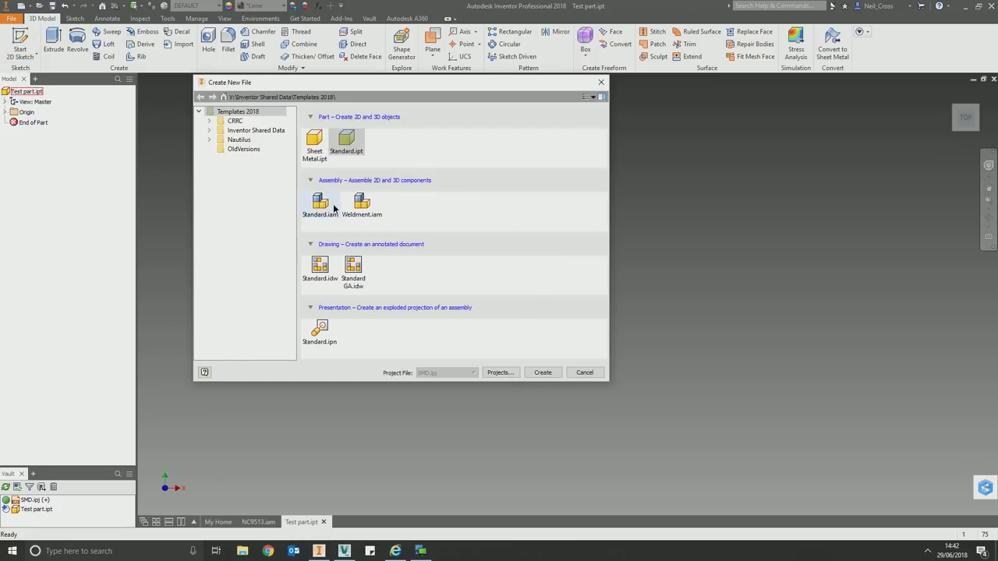
{"action": "key", "text": "Escape"}
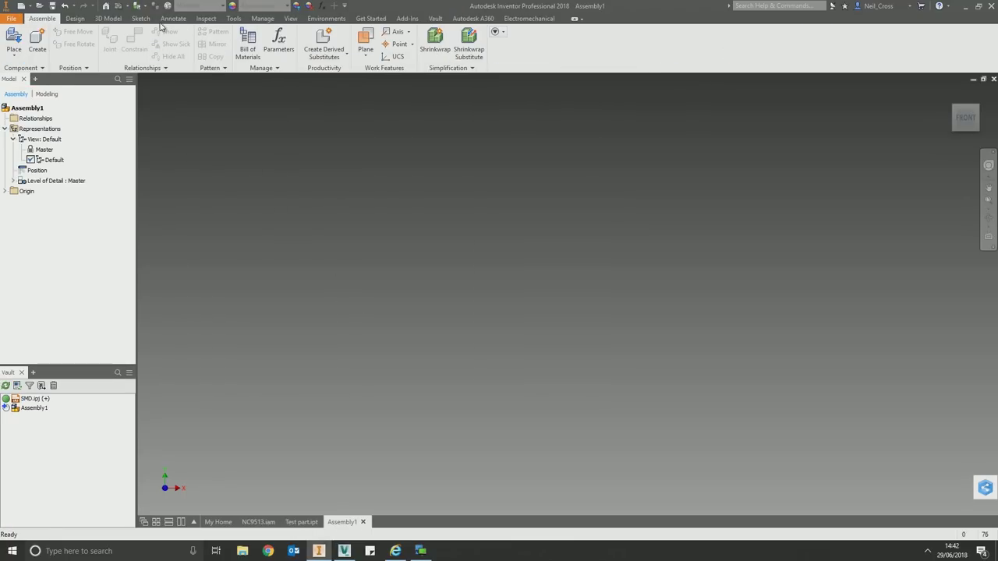
{"action": "left_click", "coordinate": [52, 6]}
{"action": "left_click", "coordinate": [543, 247]}
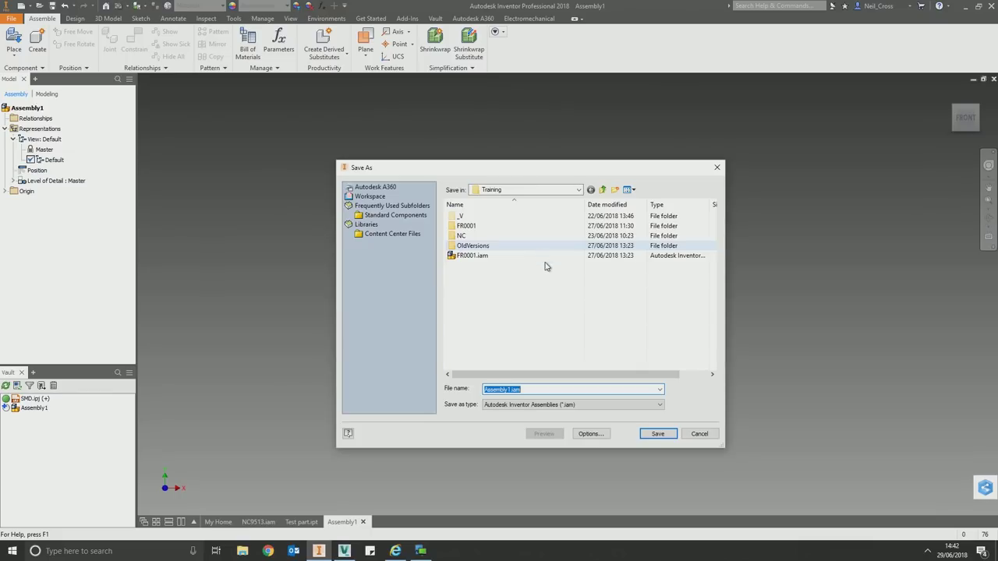
{"action": "left_click", "coordinate": [655, 433]}
Step: Set the description category of Assembly1.iam to FABRICATION and complete the save
{"action": "left_click", "coordinate": [487, 277]}
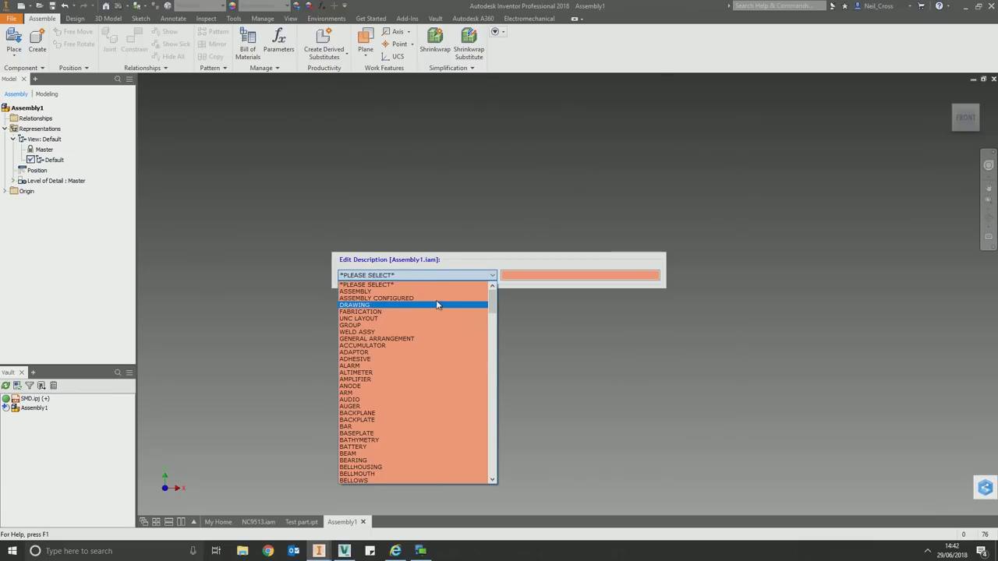
{"action": "left_click", "coordinate": [407, 311]}
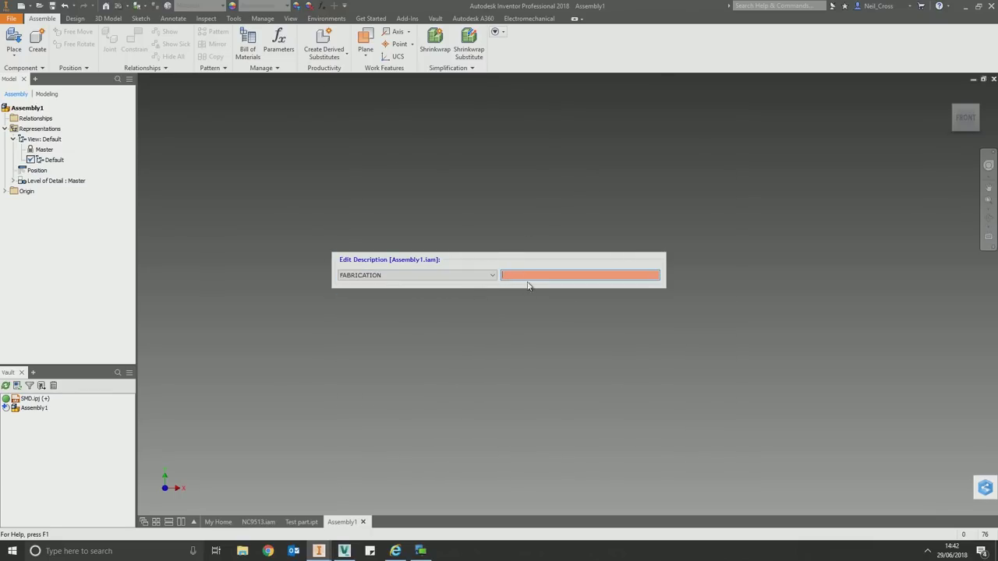
{"action": "key", "text": "Return"}
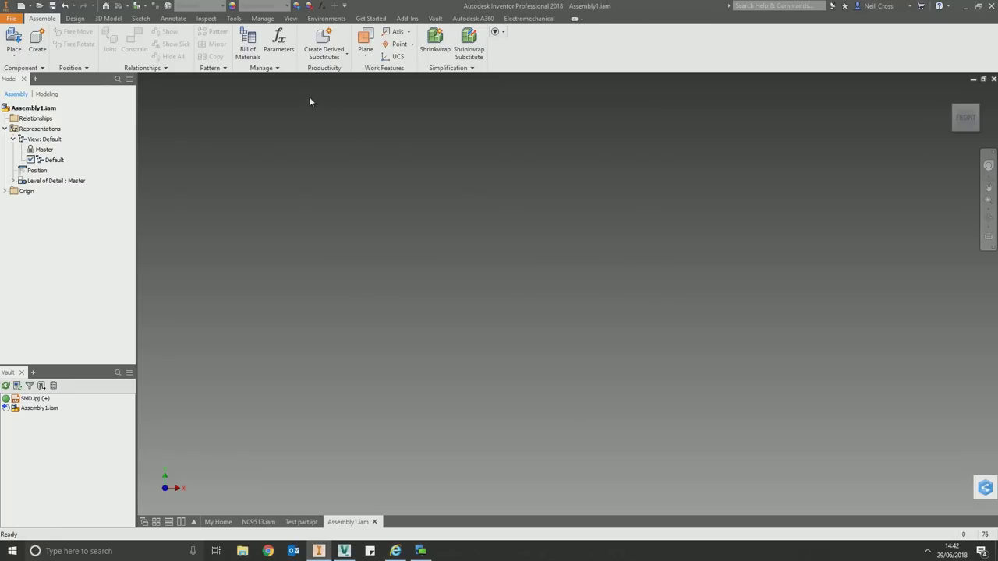
Step: Check the default BOM structure in the document settings of Assembly1.iam, then close the settings
{"action": "left_click", "coordinate": [233, 18]}
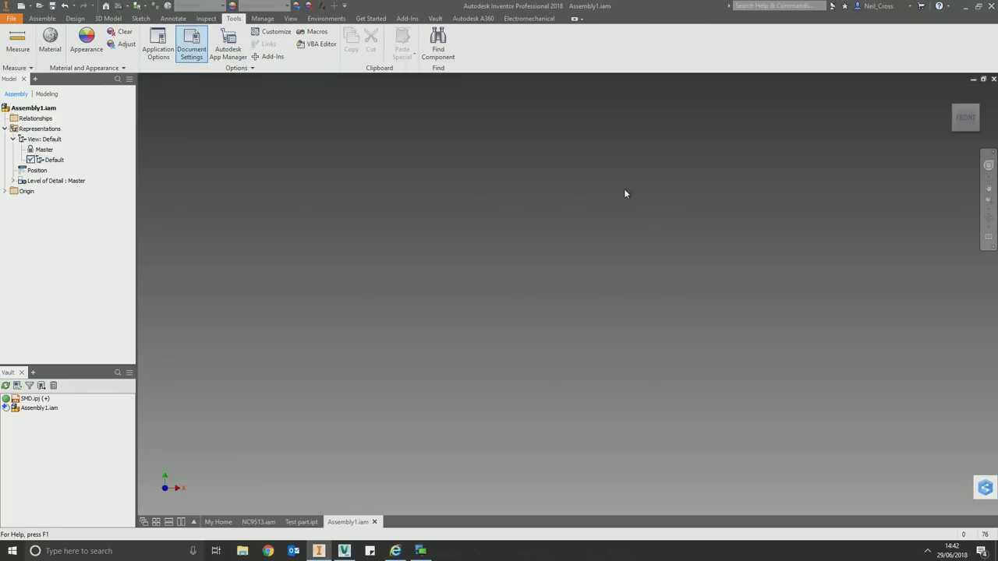
{"action": "left_click", "coordinate": [490, 137]}
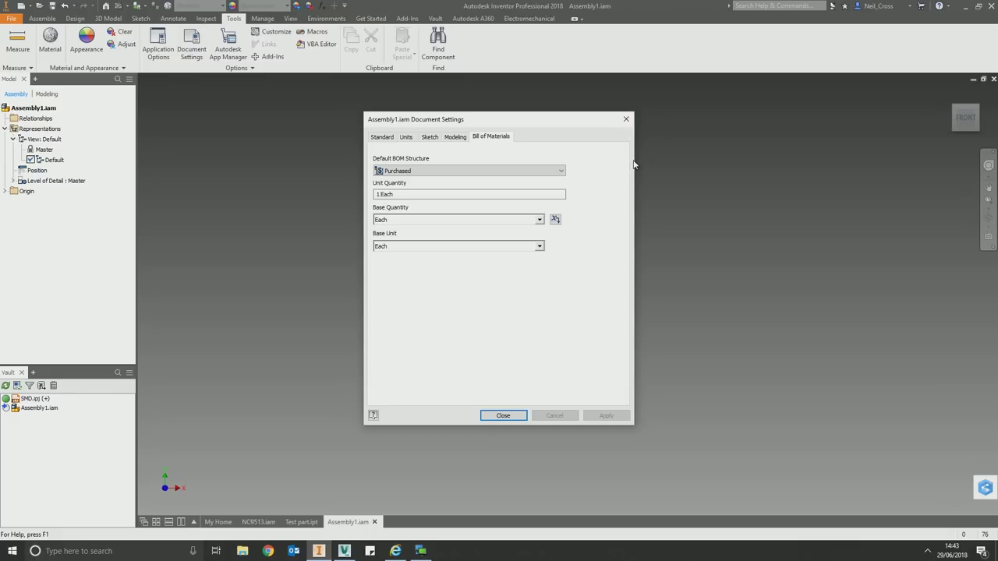
{"action": "left_click", "coordinate": [625, 119]}
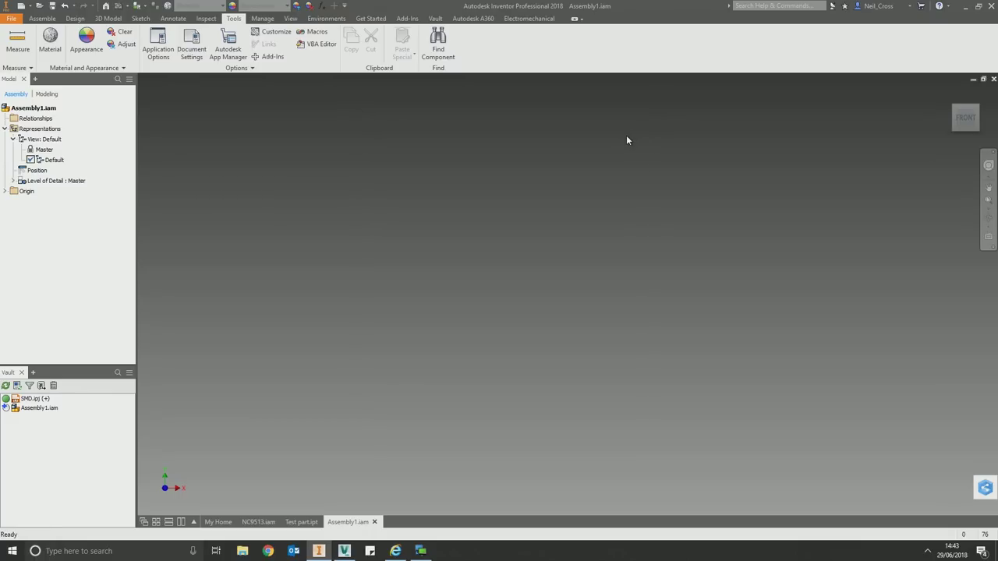
Step: Close Assembly1.iam and Test part.ipt, and check NC9513.iam in to Vault
{"action": "left_click", "coordinate": [993, 79]}
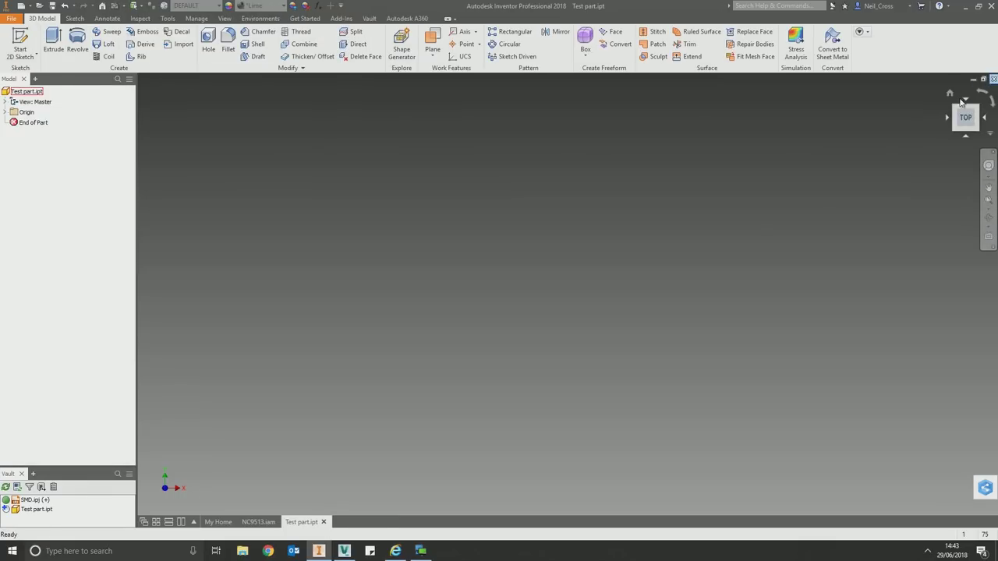
{"action": "left_click", "coordinate": [993, 78]}
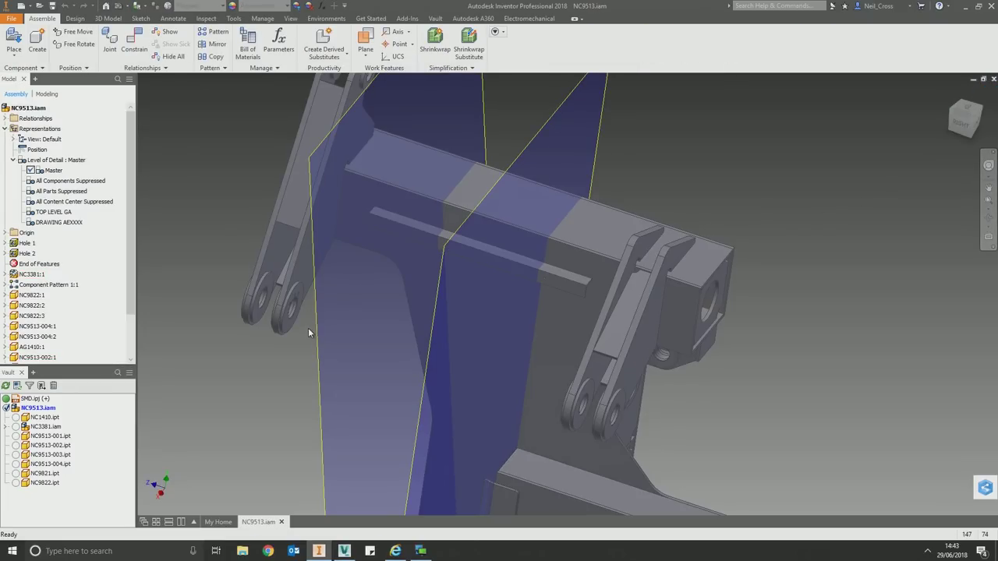
{"action": "scroll", "coordinate": [309, 337], "scroll_direction": "up", "scroll_amount": 5}
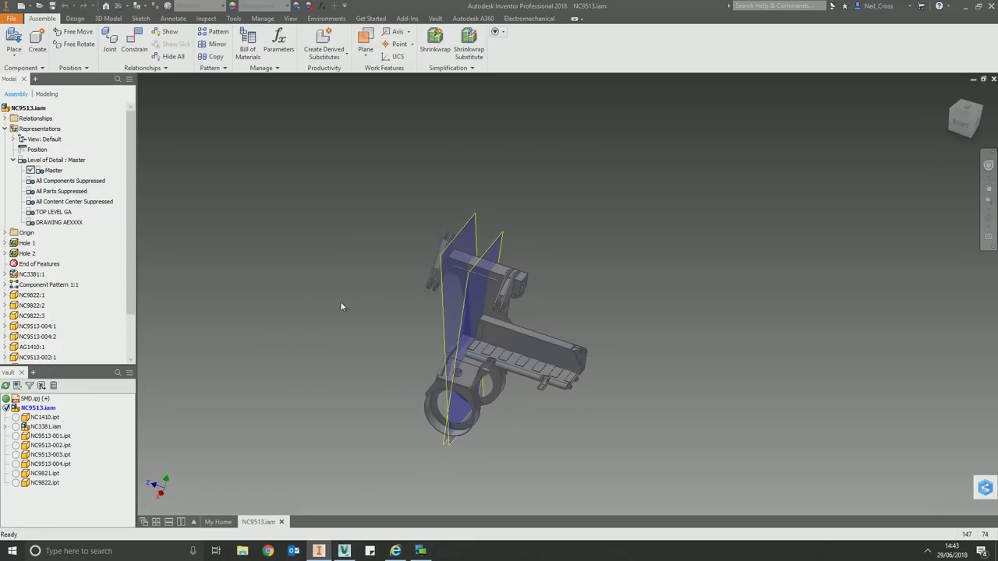
{"action": "right_click", "coordinate": [37, 408]}
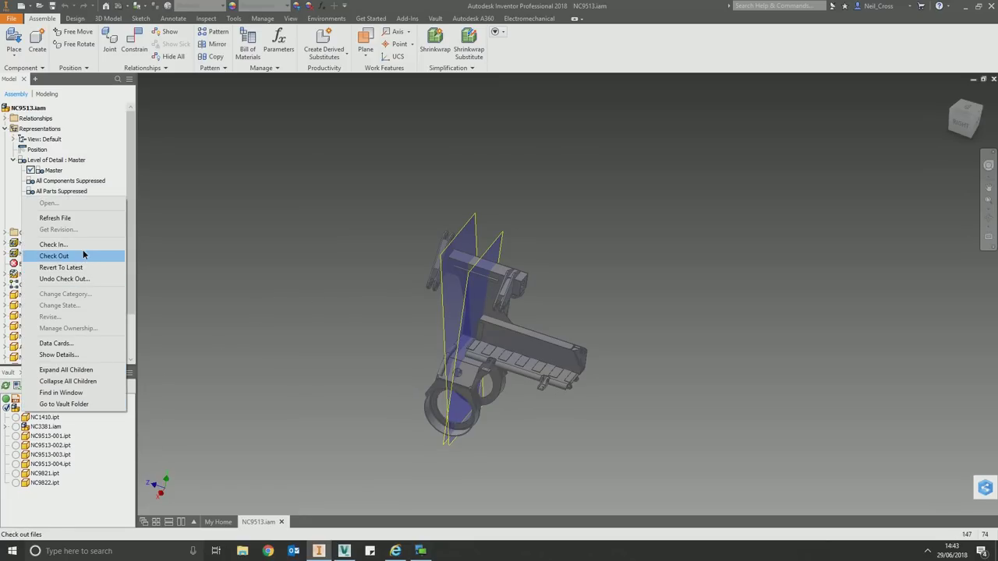
{"action": "left_click", "coordinate": [53, 244]}
{"action": "left_click", "coordinate": [541, 392]}
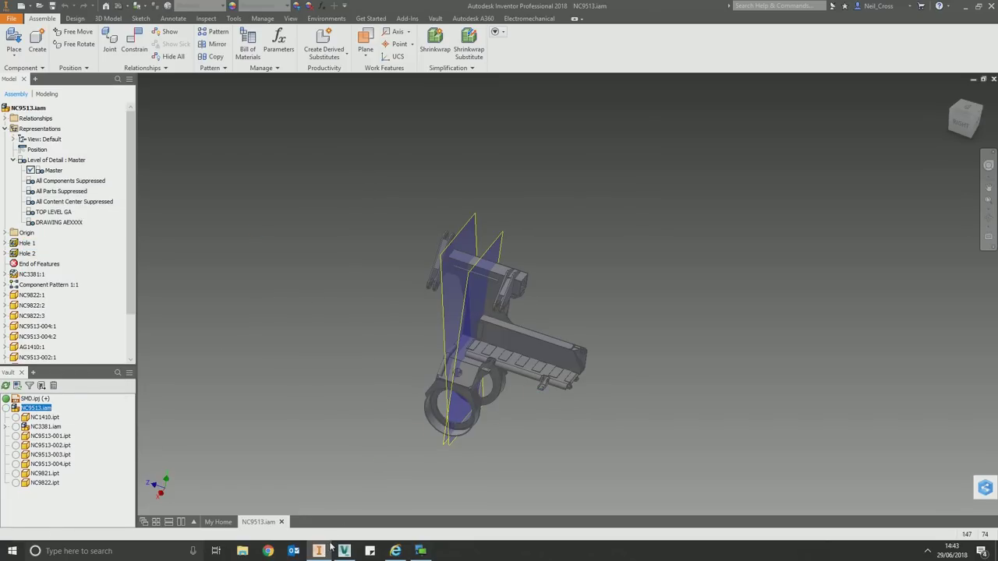
Step: Switch to Autodesk Vault, collapse the AJ folder and open the NC folder under Training
{"action": "left_click", "coordinate": [344, 551]}
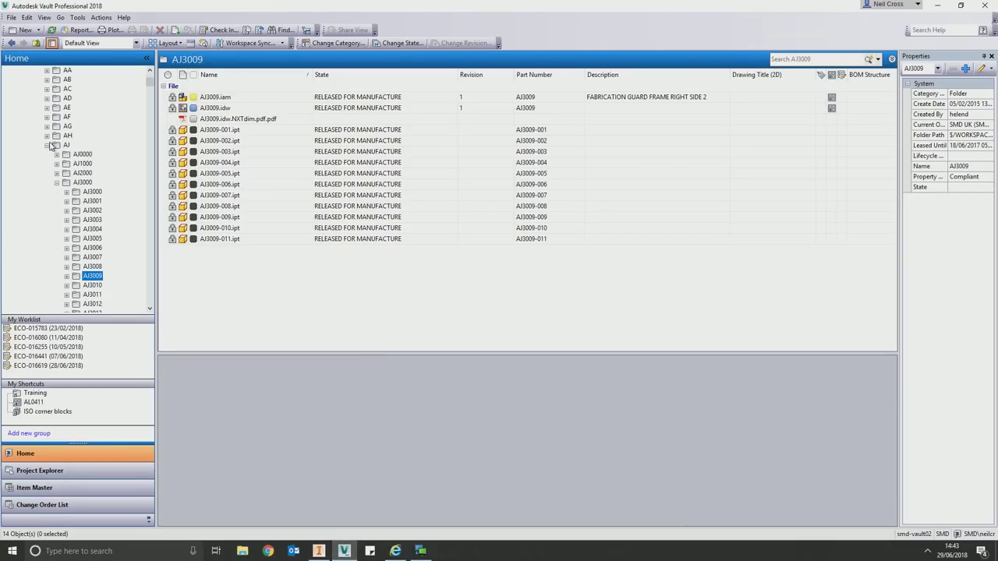
{"action": "left_click", "coordinate": [49, 146]}
{"action": "left_click_drag", "start_coordinate": [149, 125], "coordinate": [149, 197]}
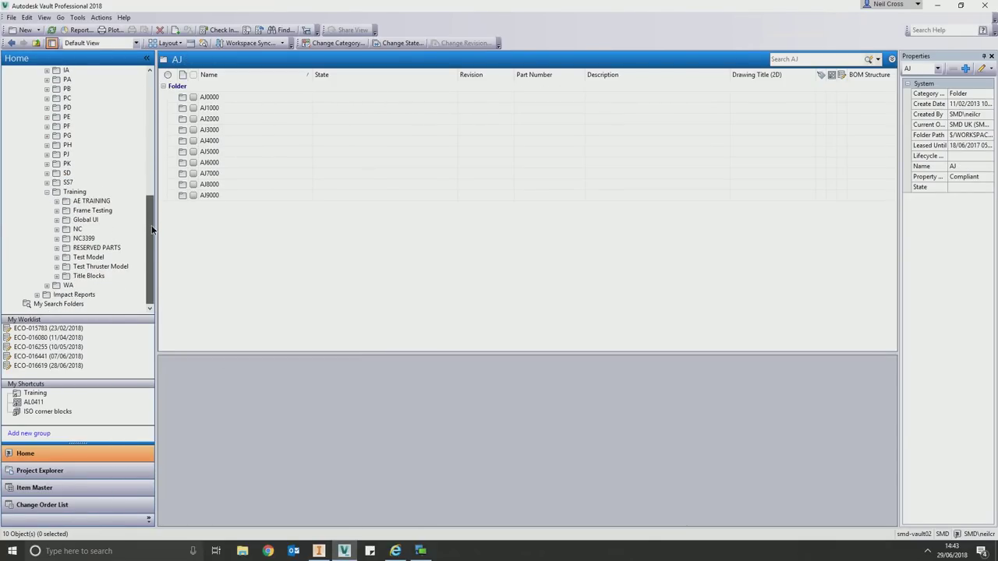
{"action": "left_click", "coordinate": [78, 229]}
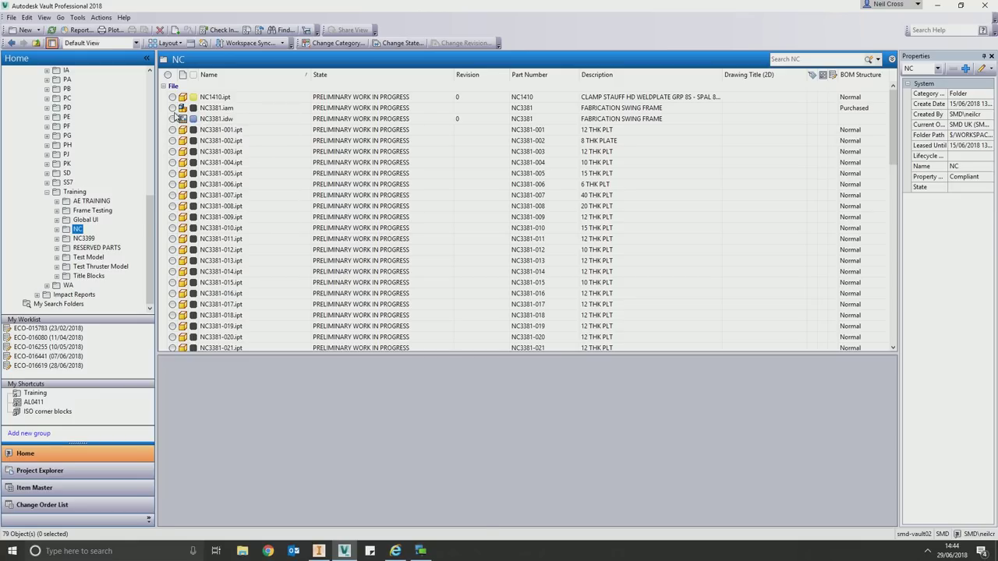
Step: Look through the categories and states of the files in the NC folder and select NC9513.iam
{"action": "scroll", "coordinate": [191, 117], "scroll_direction": "down", "scroll_amount": 3}
{"action": "scroll", "coordinate": [204, 148], "scroll_direction": "up", "scroll_amount": 3}
{"action": "scroll", "coordinate": [526, 220], "scroll_direction": "down", "scroll_amount": 15}
{"action": "scroll", "coordinate": [526, 219], "scroll_direction": "down", "scroll_amount": 3}
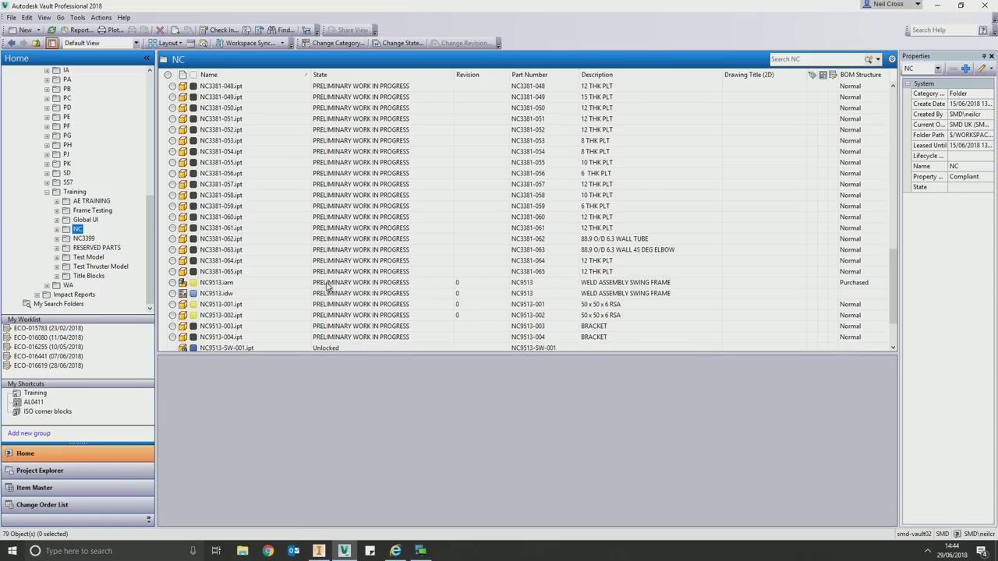
{"action": "left_click", "coordinate": [229, 284]}
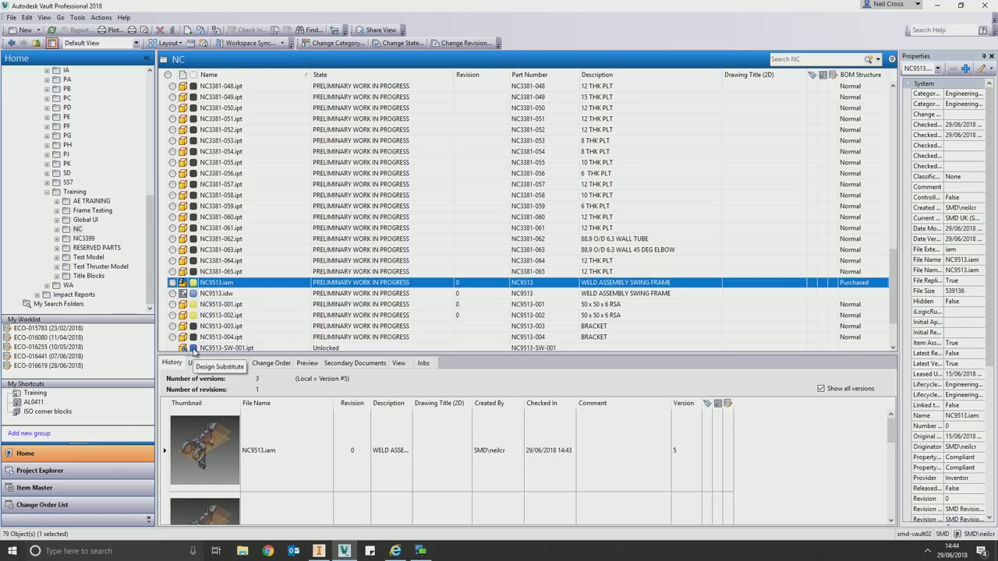
{"action": "scroll", "coordinate": [223, 309], "scroll_direction": "down", "scroll_amount": 2}
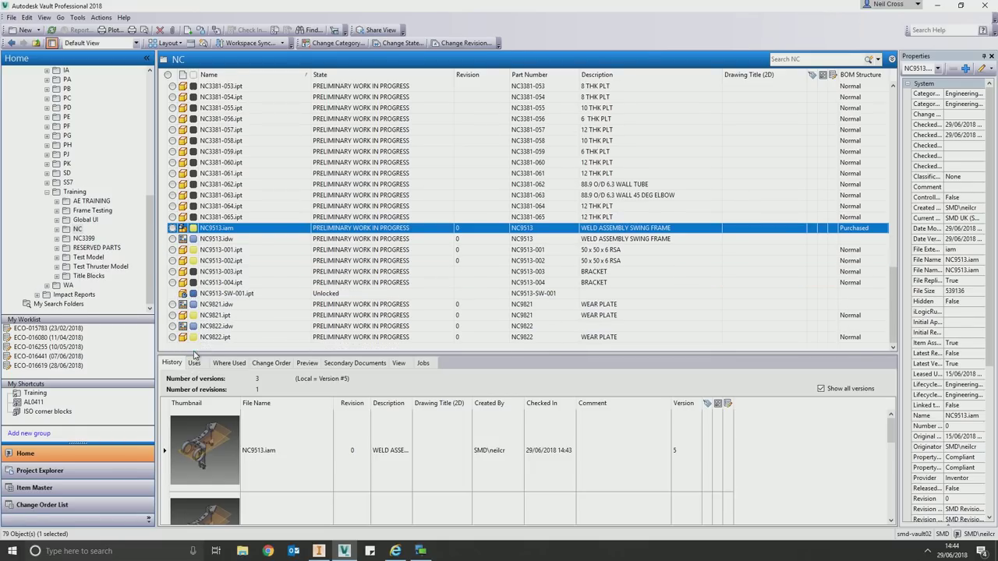
{"action": "scroll", "coordinate": [225, 311], "scroll_direction": "up", "scroll_amount": 2}
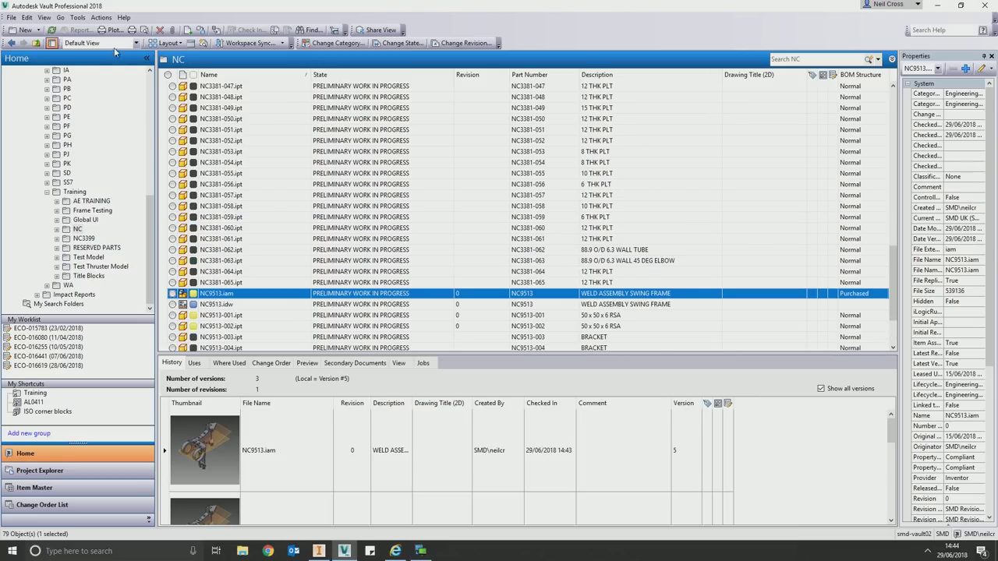
Step: Open the category assignment rules in the Vault settings and list the File Rules
{"action": "left_click", "coordinate": [78, 17]}
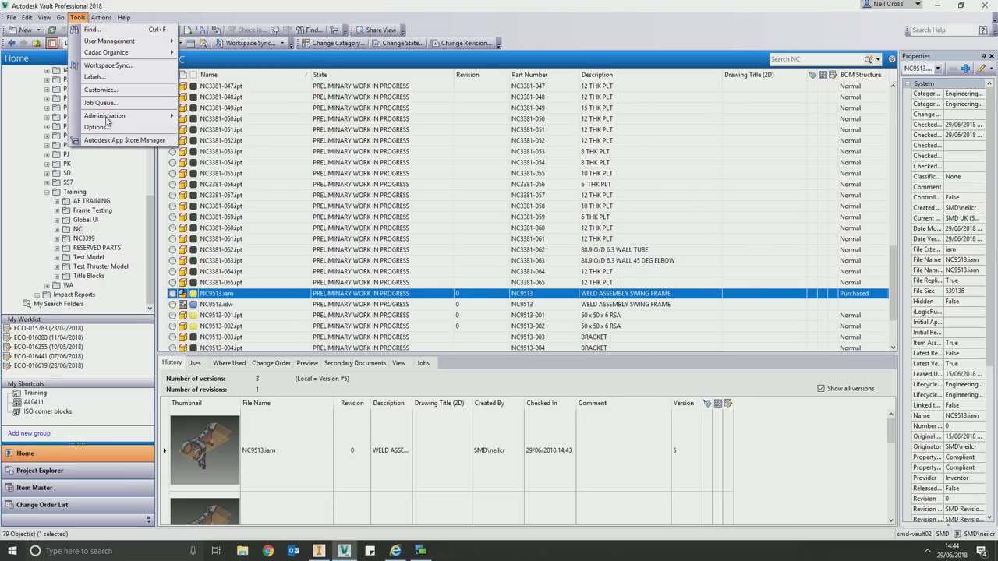
{"action": "mouse_move", "coordinate": [109, 115]}
{"action": "left_click", "coordinate": [231, 116]}
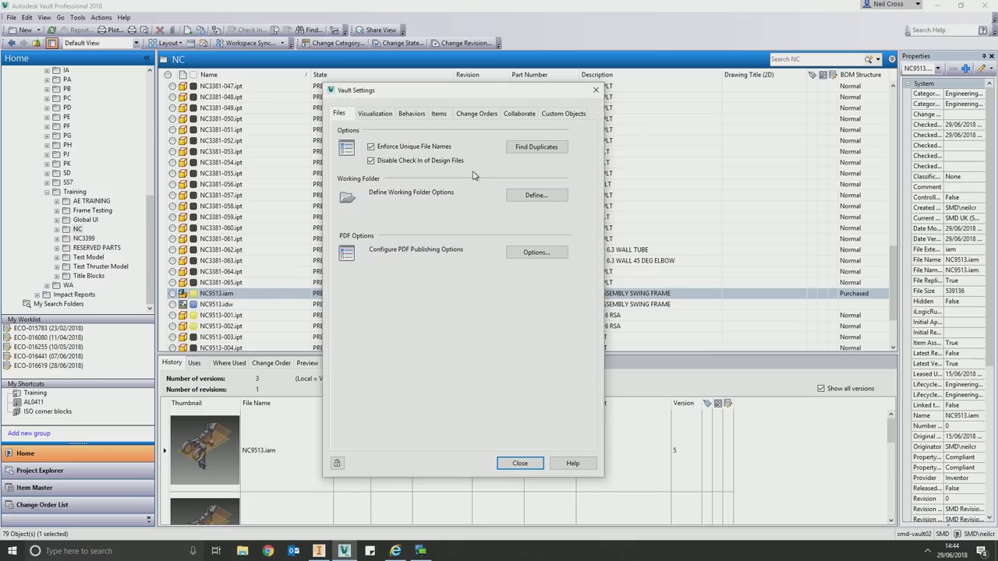
{"action": "left_click", "coordinate": [412, 113]}
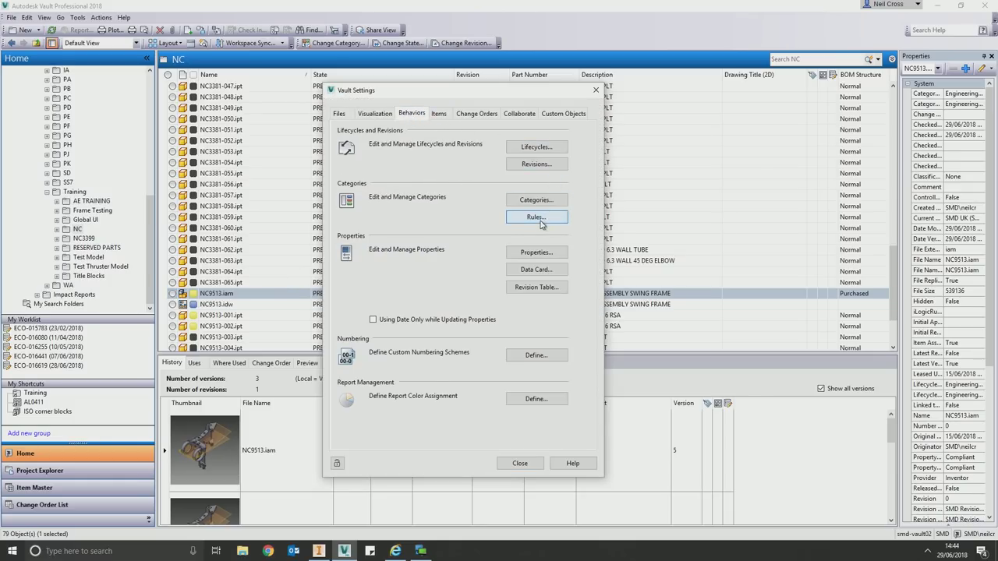
{"action": "left_click", "coordinate": [536, 217]}
{"action": "left_click", "coordinate": [390, 123]}
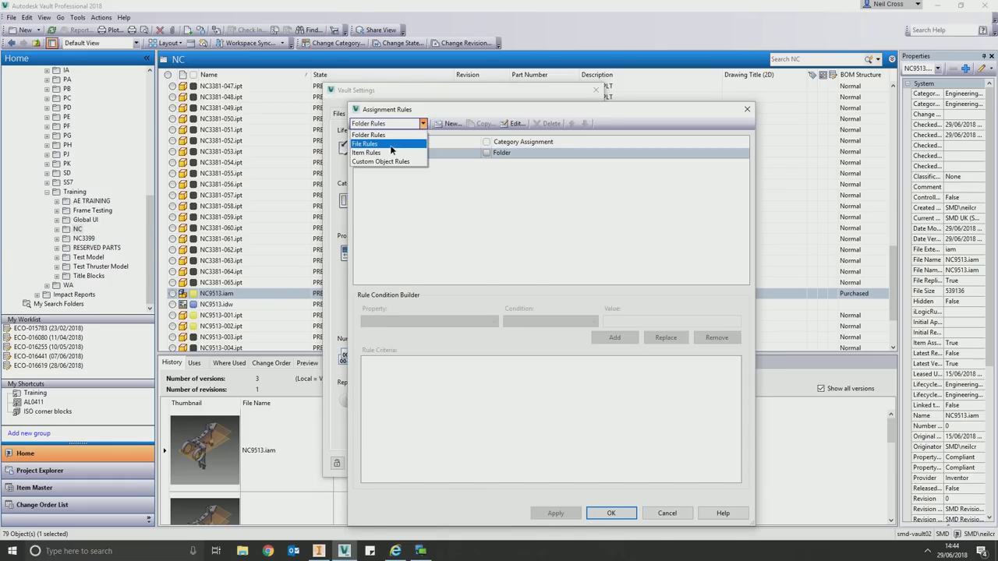
{"action": "left_click", "coordinate": [386, 143]}
Step: Review the file assignment rules, including the criteria of FEA .fwiz and Non-BOM Parts - 1, and leave without changes
{"action": "left_click_drag", "start_coordinate": [743, 181], "coordinate": [750, 241]}
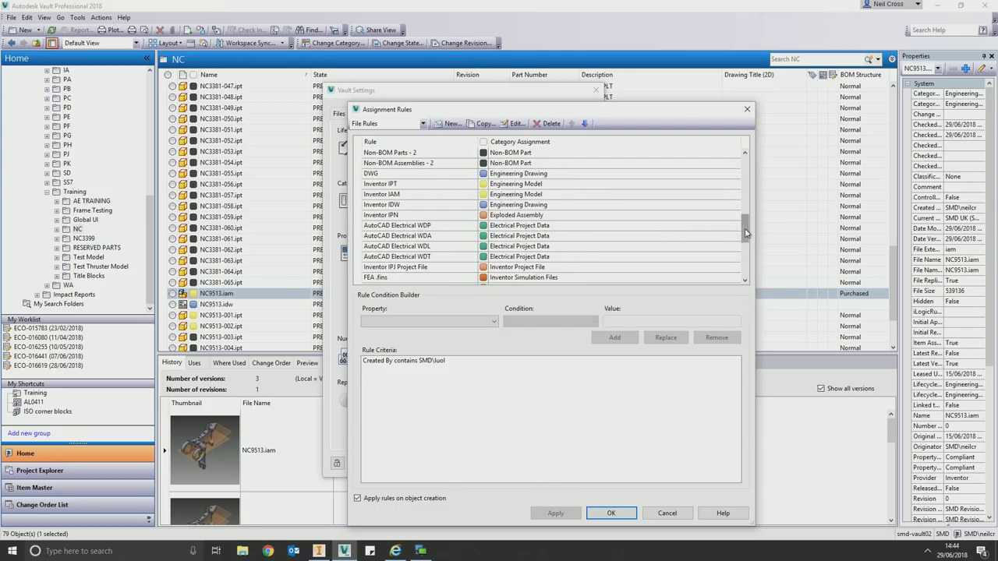
{"action": "scroll", "coordinate": [686, 234], "scroll_direction": "down", "scroll_amount": 4}
{"action": "left_click", "coordinate": [396, 184]}
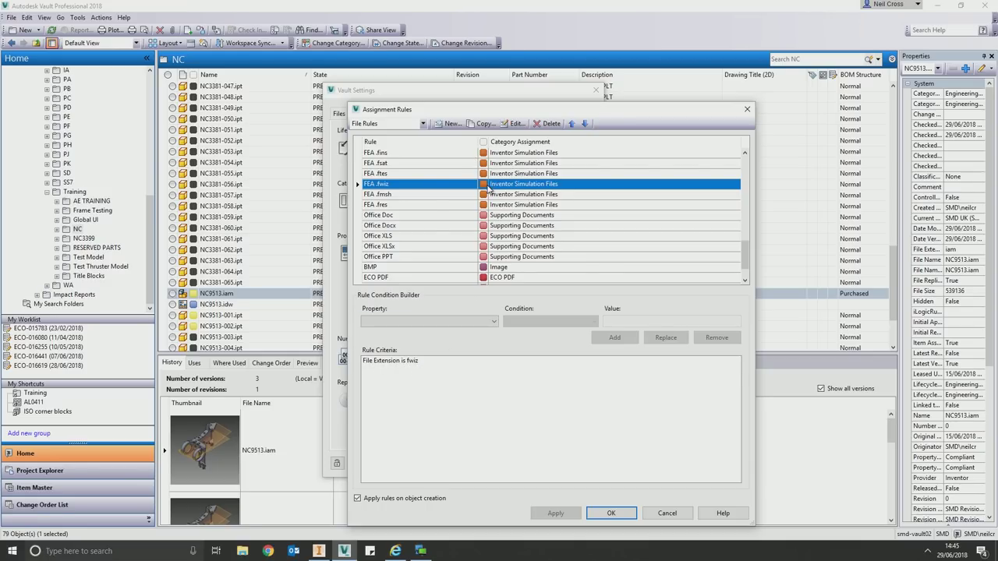
{"action": "left_click_drag", "start_coordinate": [743, 264], "coordinate": [744, 258]}
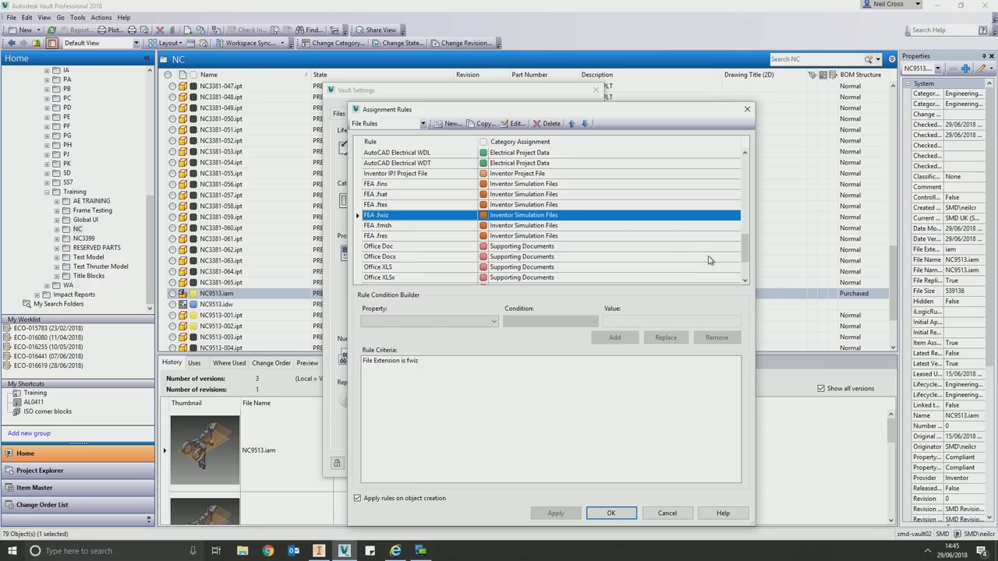
{"action": "left_click_drag", "start_coordinate": [746, 248], "coordinate": [753, 206]}
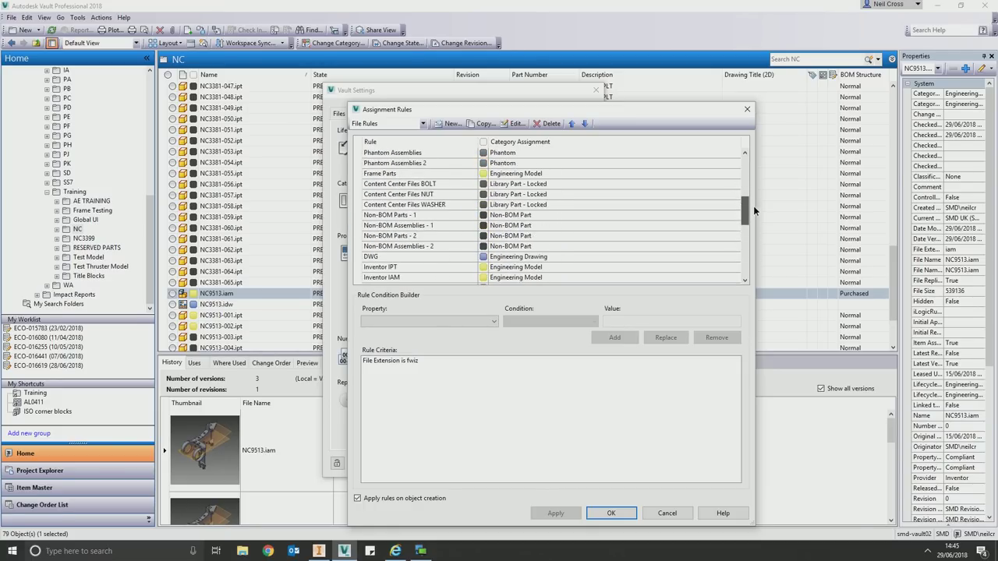
{"action": "left_click", "coordinate": [388, 215]}
{"action": "left_click_drag", "start_coordinate": [735, 367], "coordinate": [759, 395]}
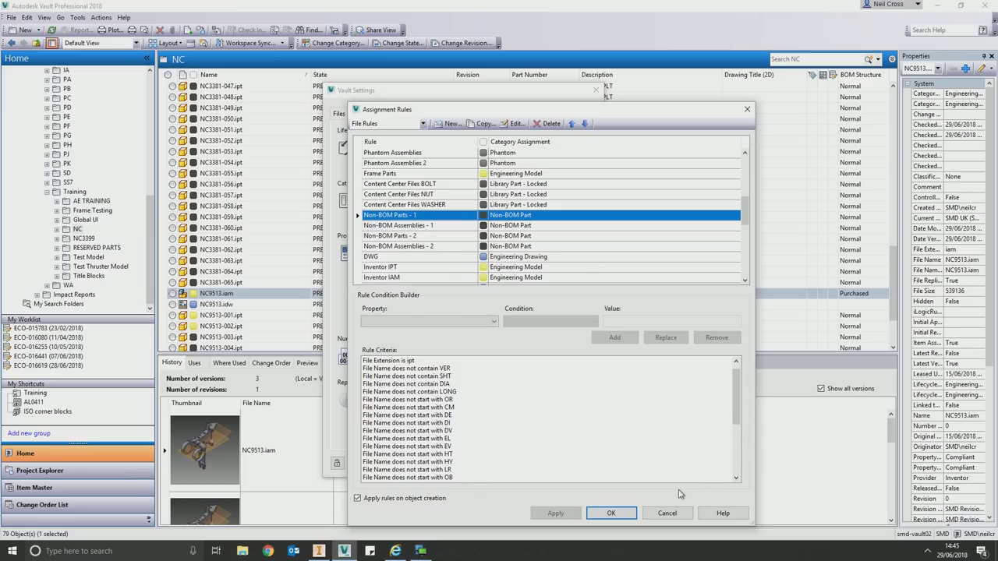
{"action": "left_click", "coordinate": [669, 514]}
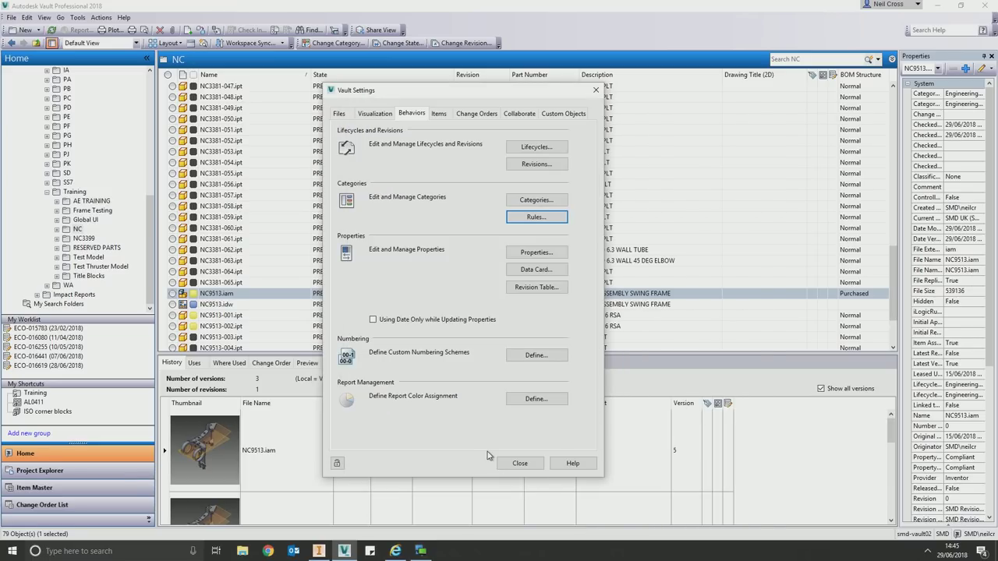
Step: Review the configured file categories and the lifecycles of Design Substitute, then close the category configuration and the Vault settings
{"action": "left_click", "coordinate": [529, 201]}
{"action": "left_click_drag", "start_coordinate": [635, 166], "coordinate": [635, 226]}
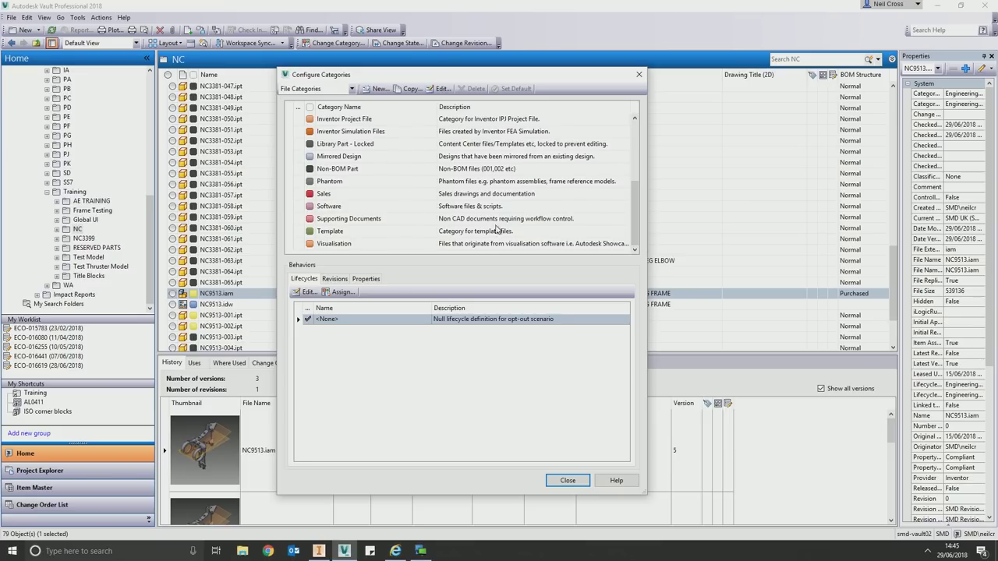
{"action": "left_click_drag", "start_coordinate": [639, 216], "coordinate": [643, 153]}
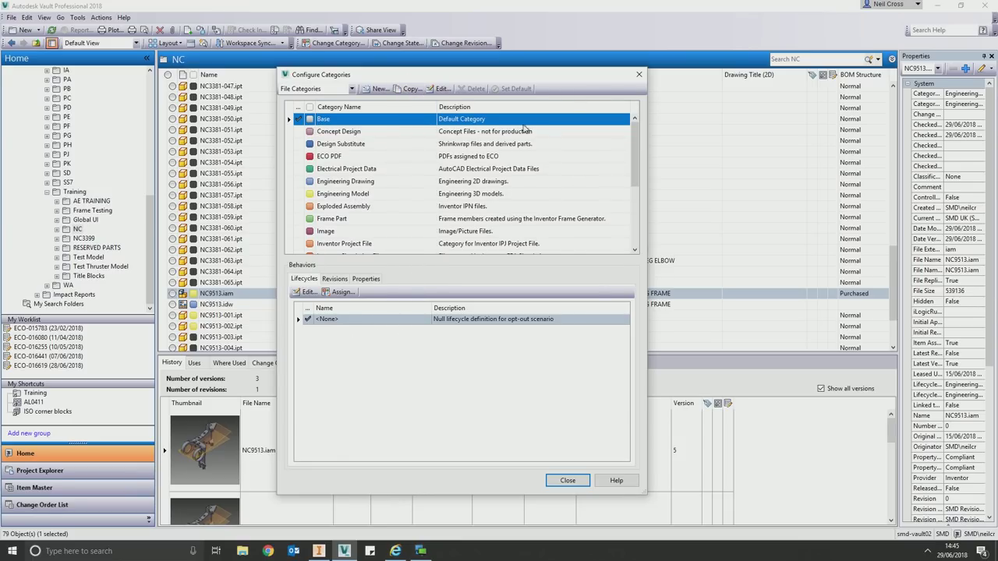
{"action": "left_click", "coordinate": [335, 144]}
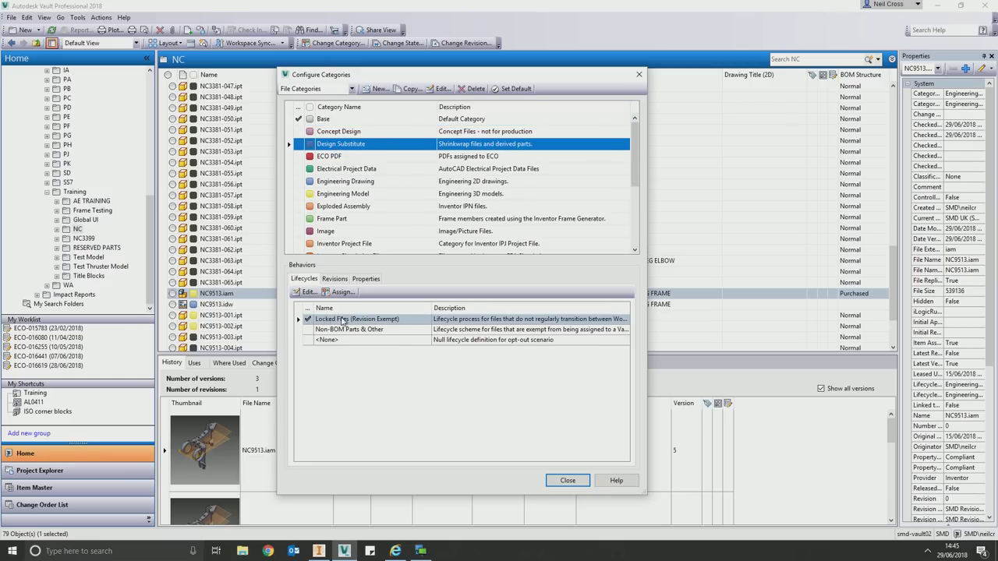
{"action": "left_click", "coordinate": [639, 74]}
{"action": "left_click", "coordinate": [613, 100]}
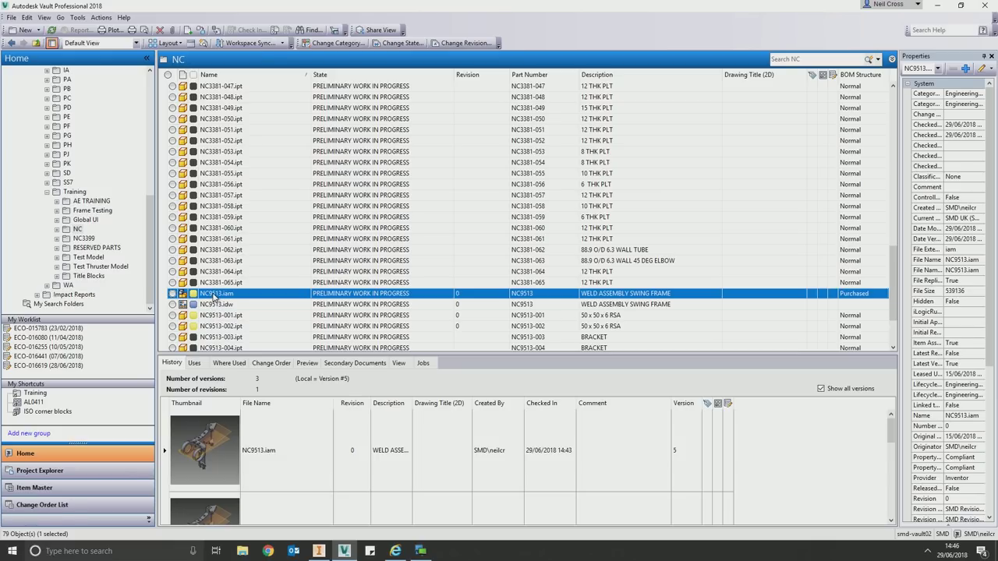
Step: Start a new change order for NC9513.iam and enlarge its window
{"action": "right_click", "coordinate": [216, 294]}
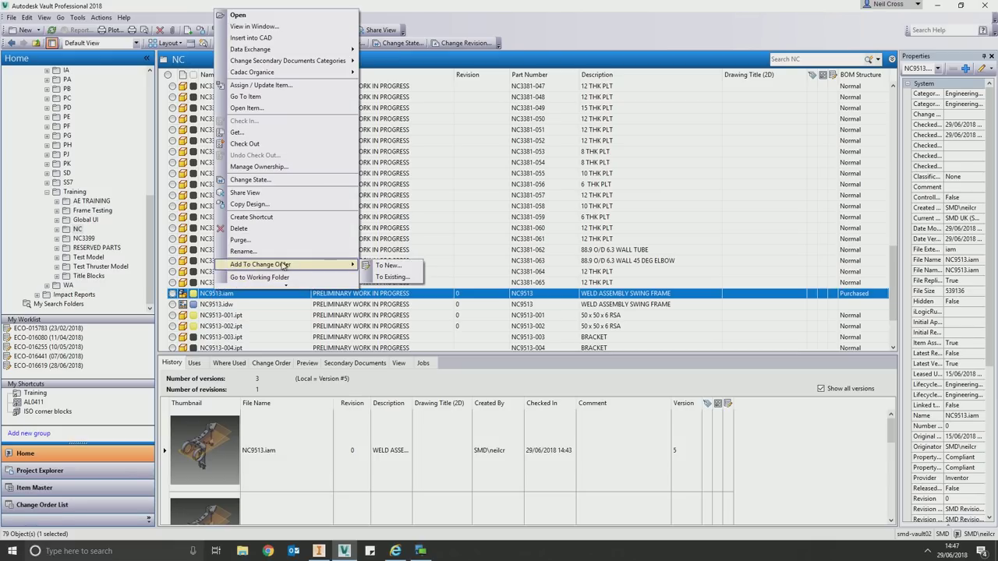
{"action": "left_click", "coordinate": [380, 265]}
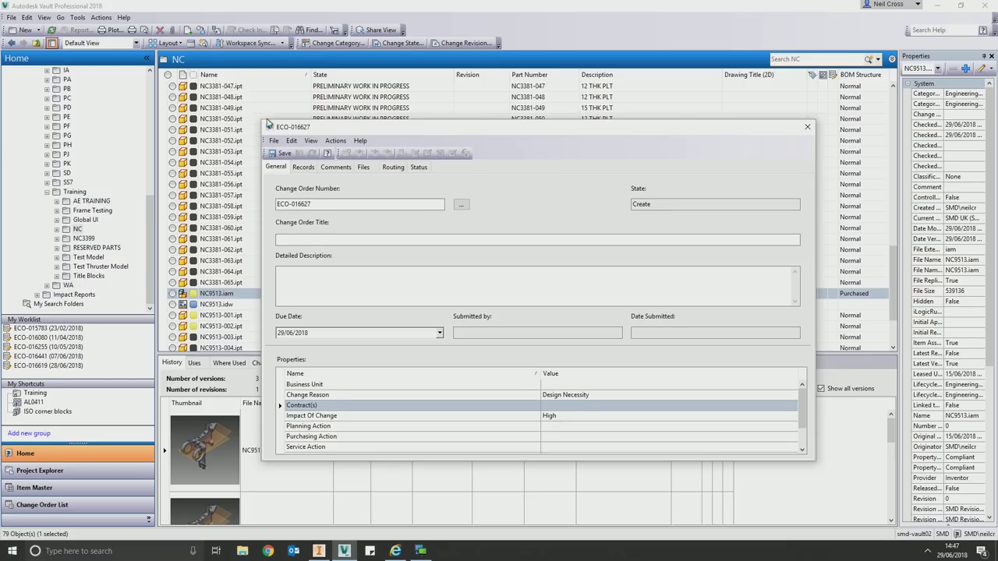
{"action": "left_click_drag", "start_coordinate": [258, 121], "coordinate": [167, 72]}
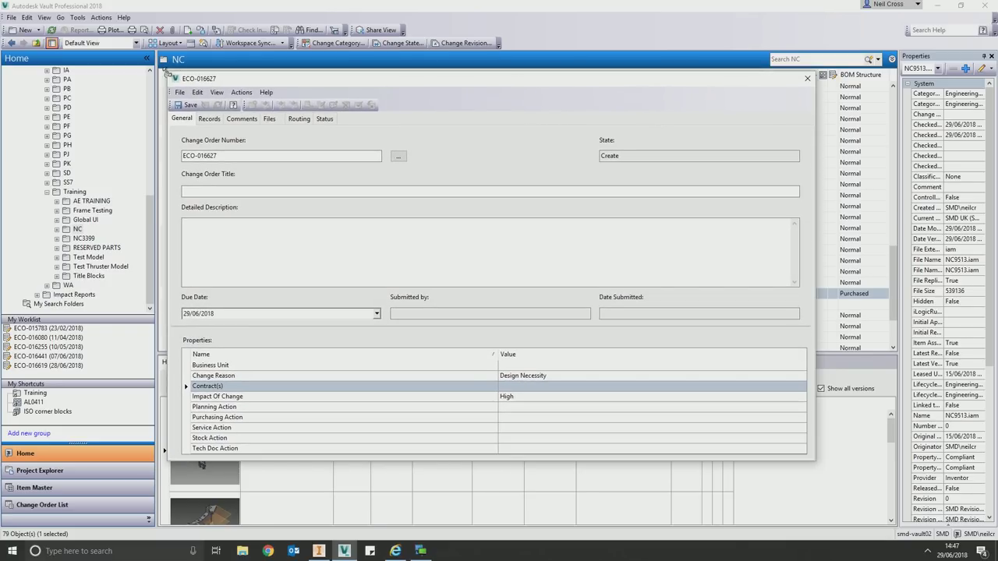
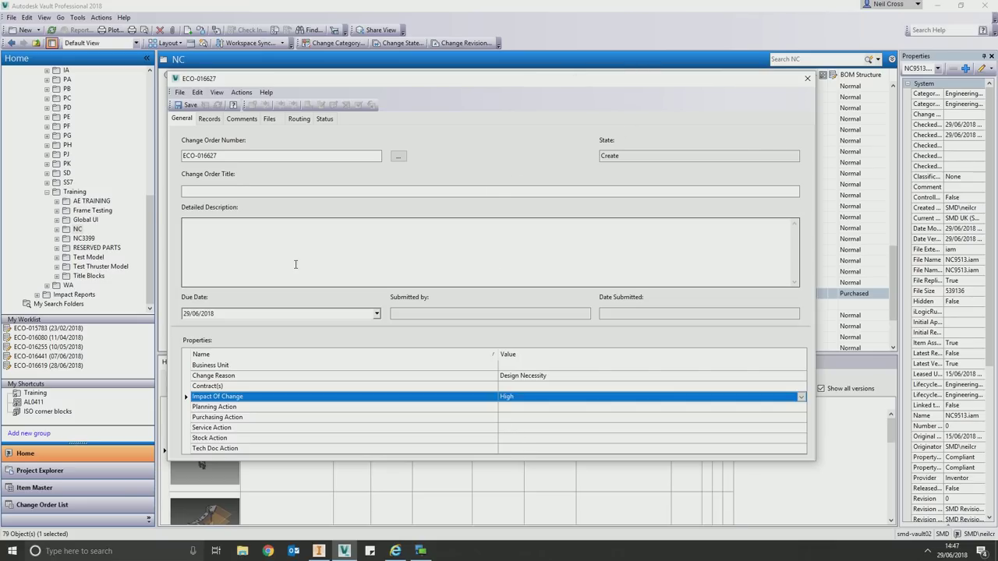
Step: Title the change order TEST and enter the detailed description "Include loads of info here"
{"action": "left_click", "coordinate": [234, 184]}
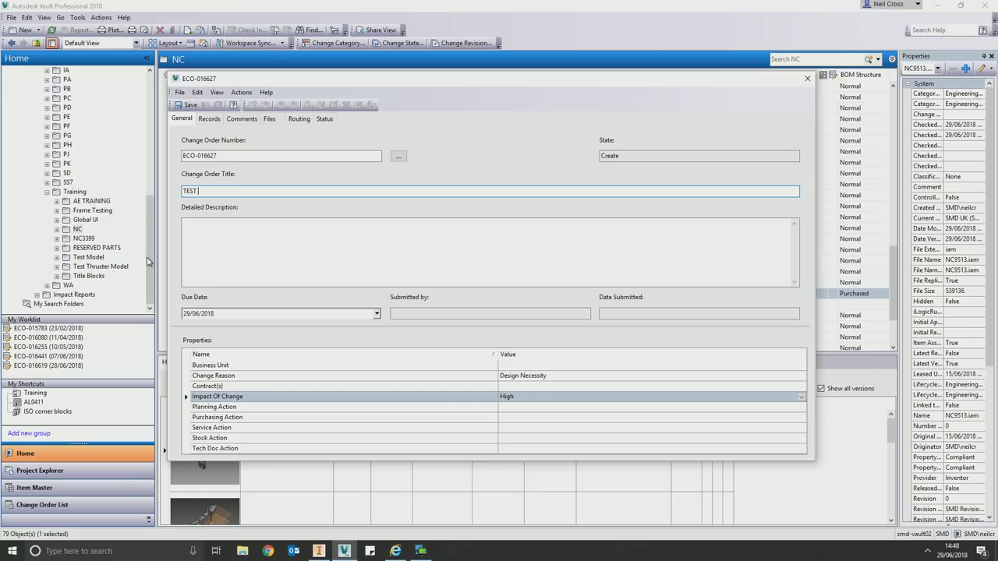
{"action": "key", "text": "Tab"}
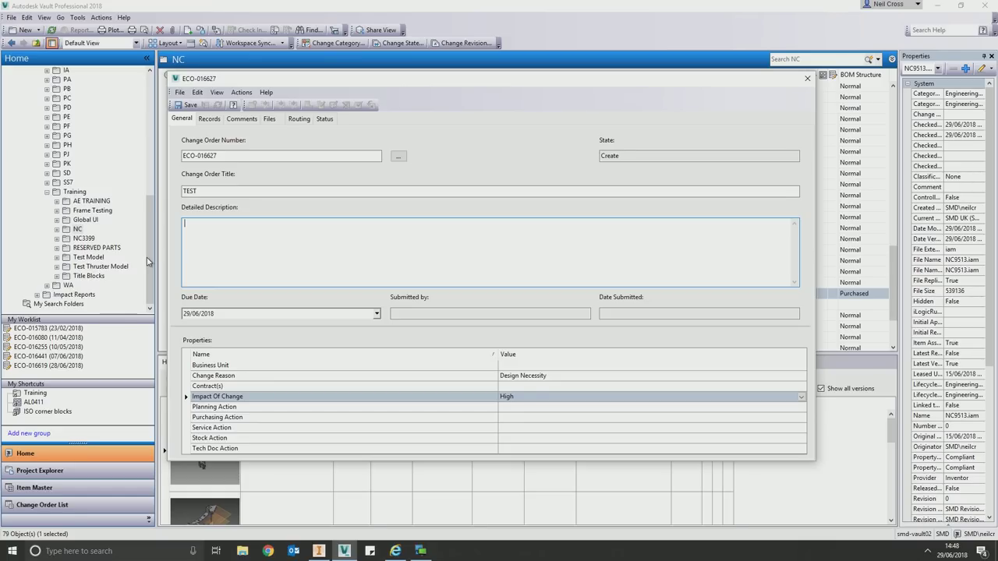
{"action": "type", "text": "Include loads of"}
{"action": "type", "text": " ing"}
{"action": "type", "text": "here"}
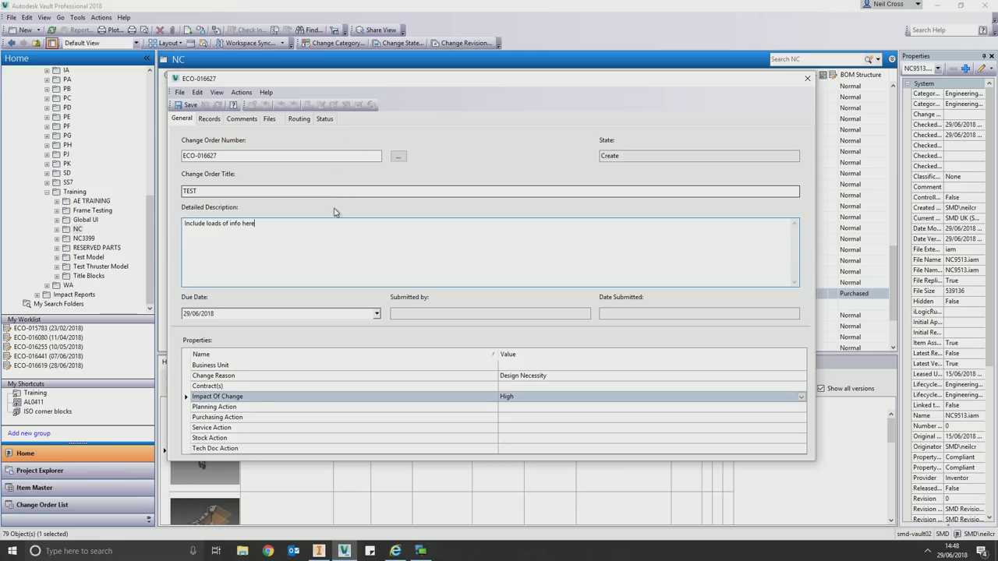
Step: Compare the participants and roles of the RAS, TMR and Default routing lists, then return the routing to PLEASE SELECT A ROUTING LIST
{"action": "left_click", "coordinate": [298, 120]}
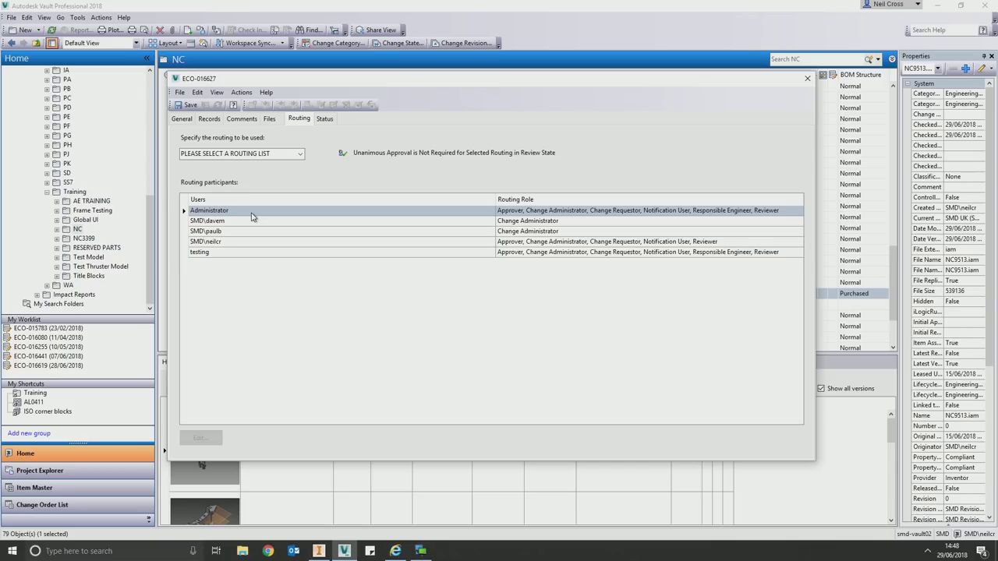
{"action": "left_click", "coordinate": [302, 156]}
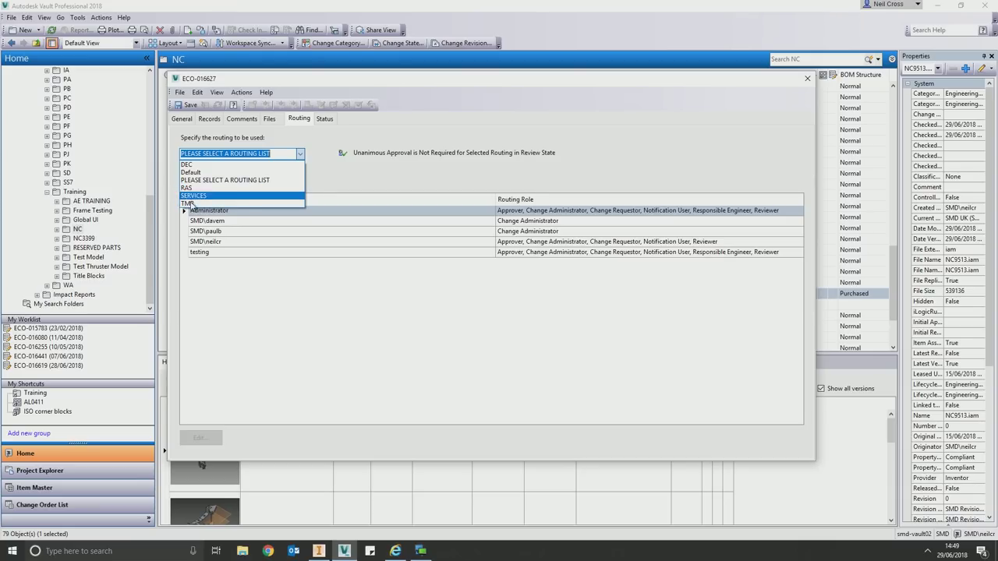
{"action": "left_click", "coordinate": [204, 188]}
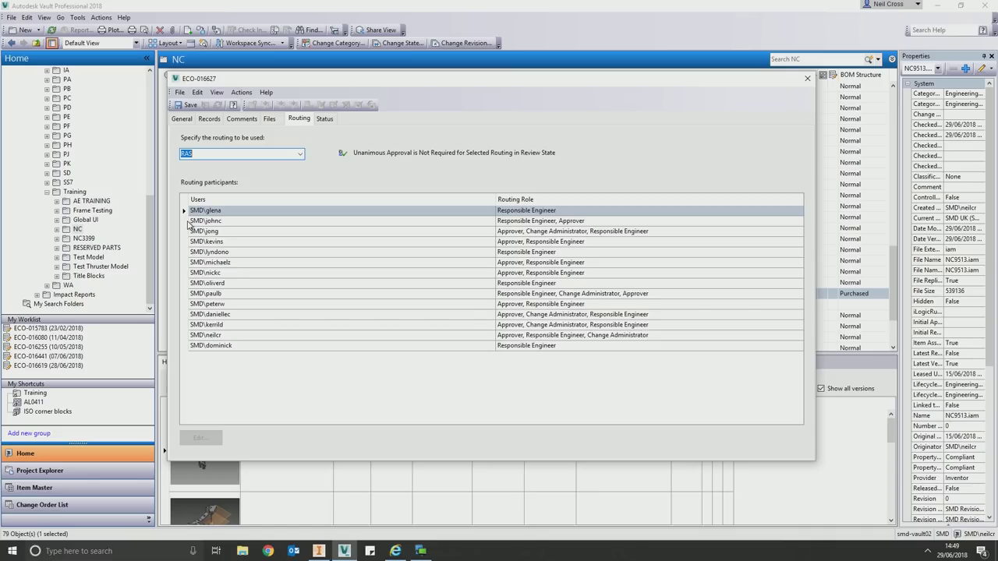
{"action": "left_click", "coordinate": [299, 154]}
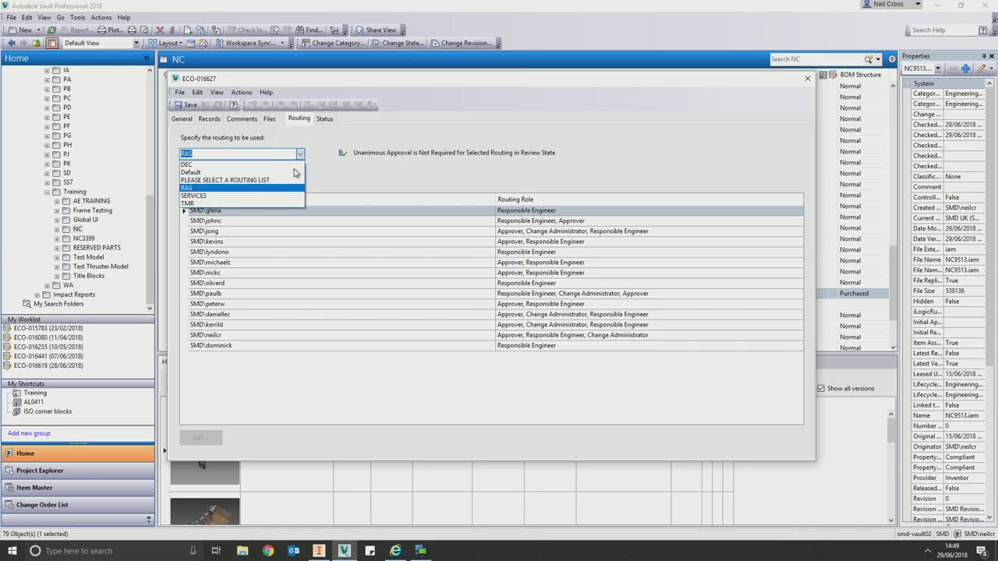
{"action": "left_click", "coordinate": [244, 203]}
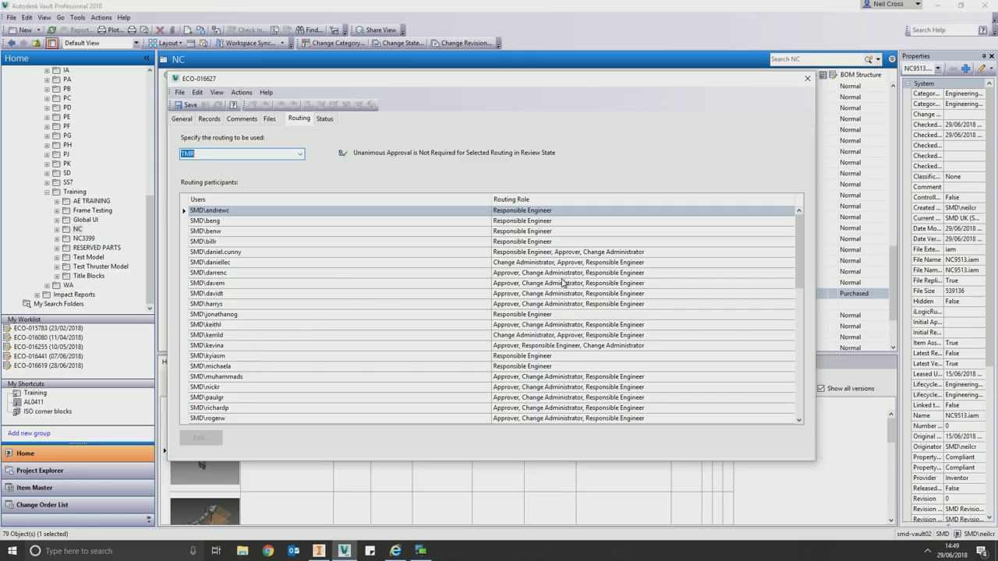
{"action": "left_click", "coordinate": [295, 154]}
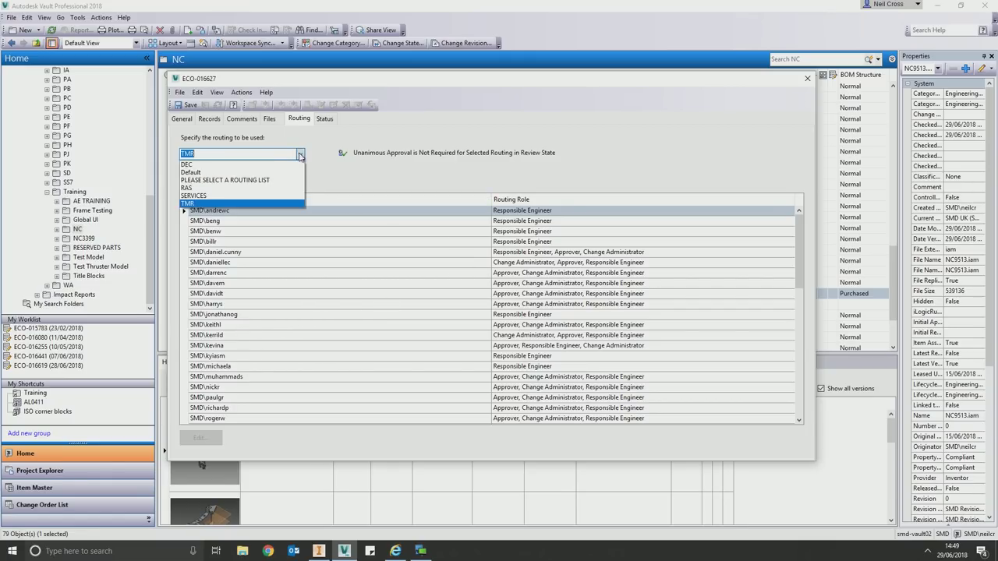
{"action": "left_click", "coordinate": [219, 173]}
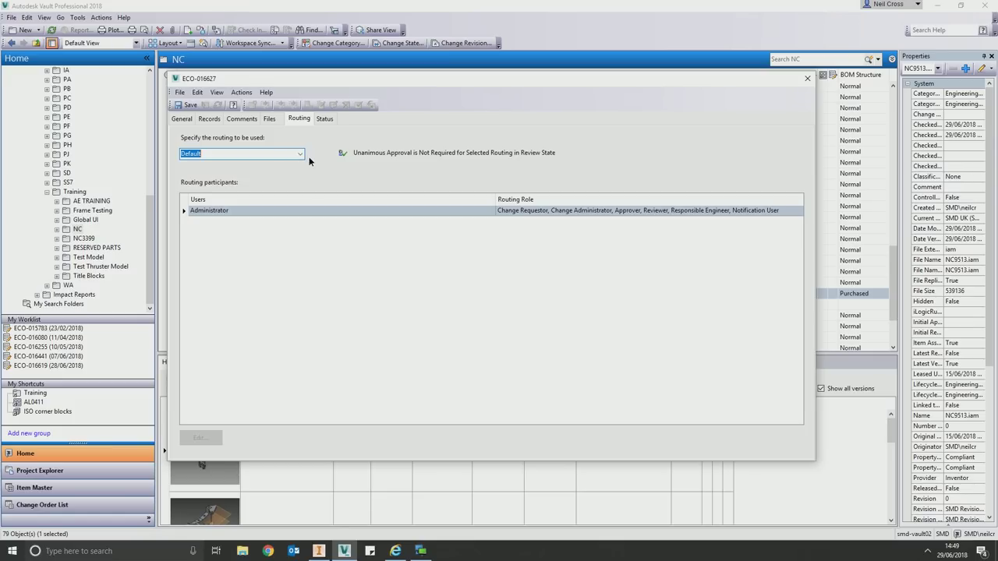
{"action": "left_click", "coordinate": [300, 154]}
{"action": "left_click", "coordinate": [238, 182]}
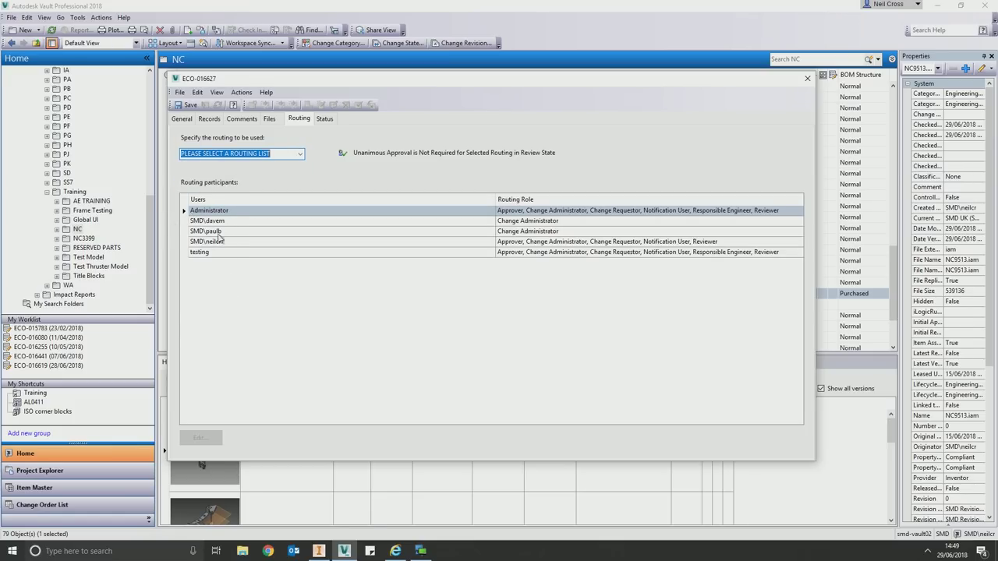
Step: Save the change order, check its workflow diagram and submit it to the Open state without adding a comment
{"action": "left_click", "coordinate": [187, 107]}
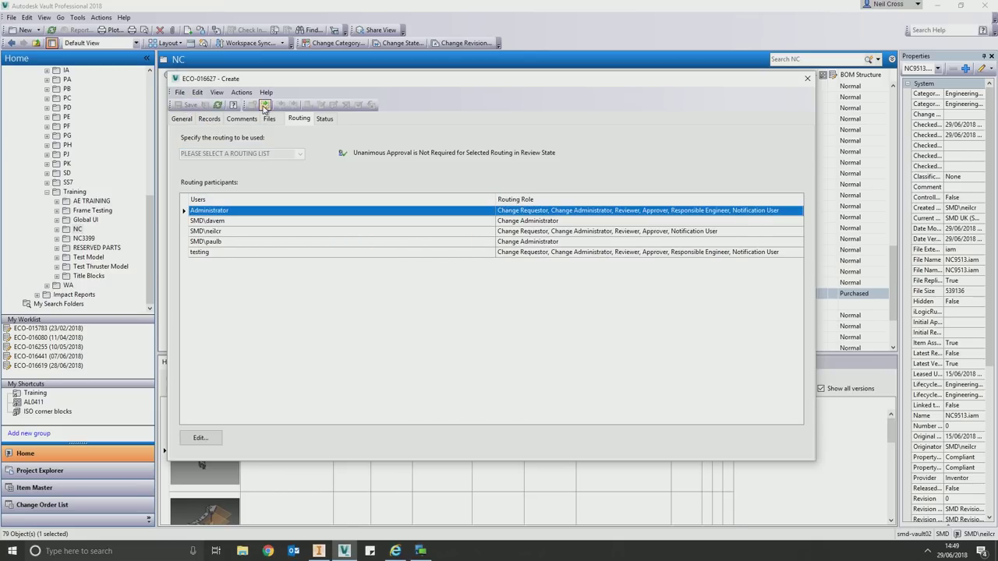
{"action": "left_click", "coordinate": [331, 120]}
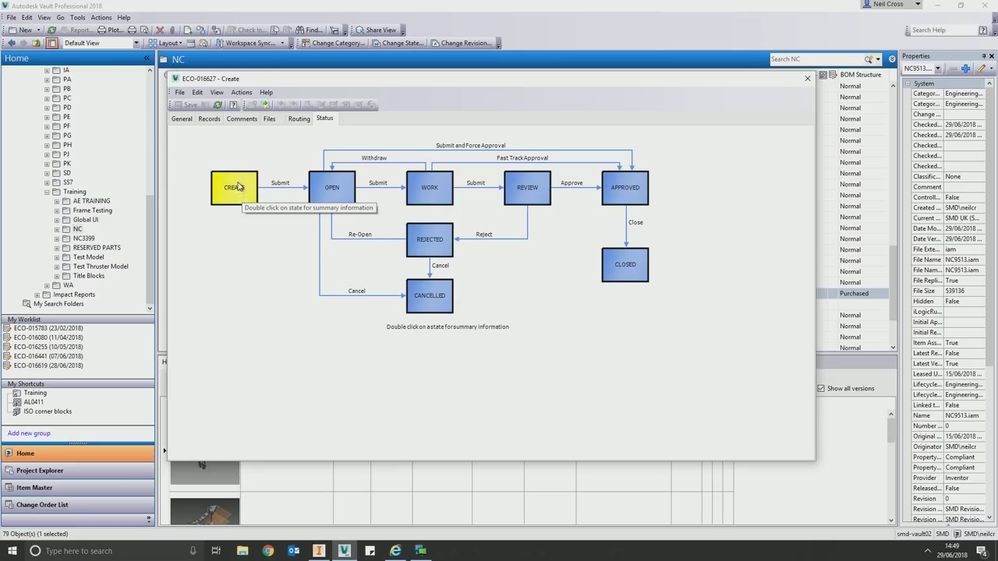
{"action": "left_click", "coordinate": [265, 105]}
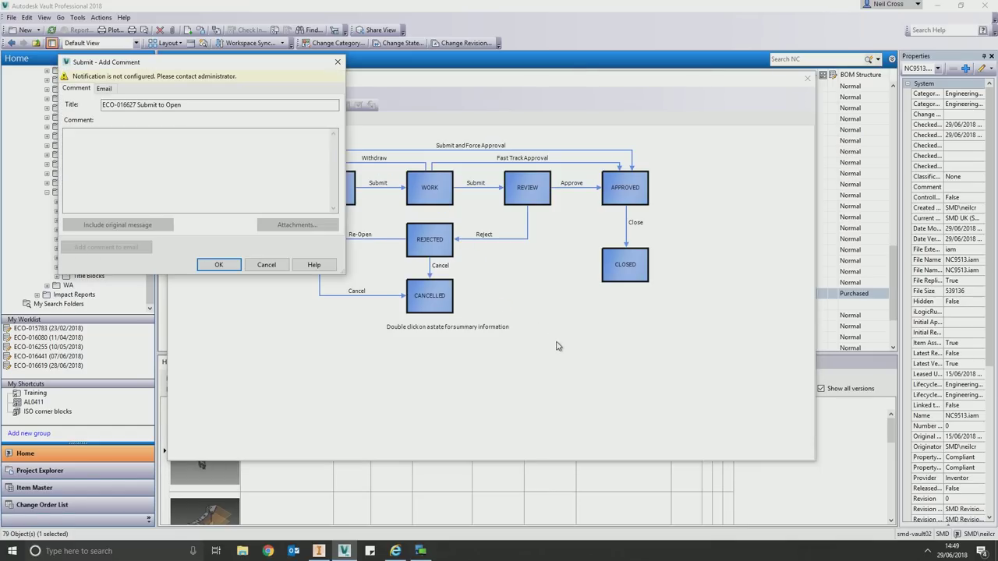
{"action": "left_click", "coordinate": [219, 265]}
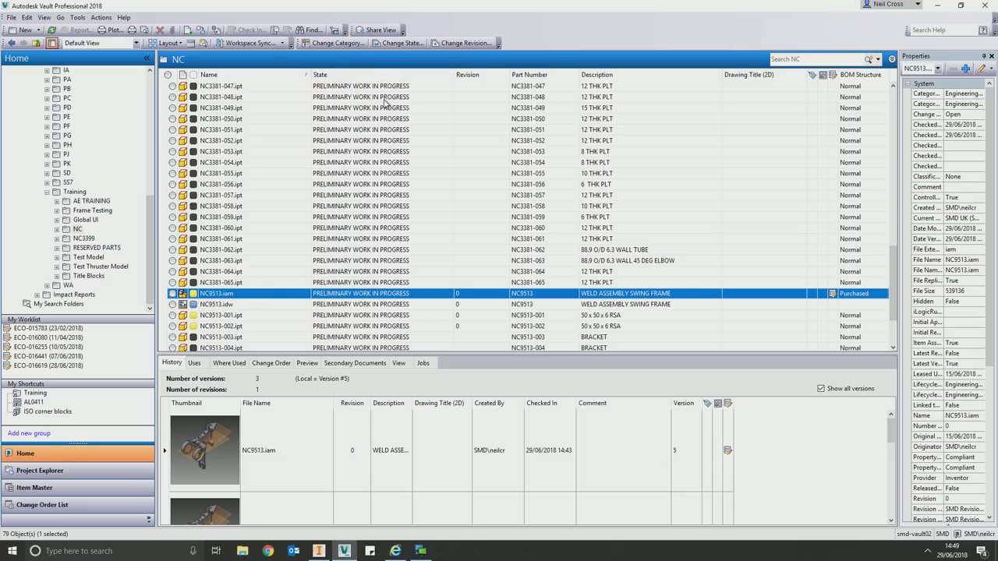
Step: Submit and force approval of the change order attached to NC9513.iam, accepting the default comment
{"action": "left_click", "coordinate": [274, 363]}
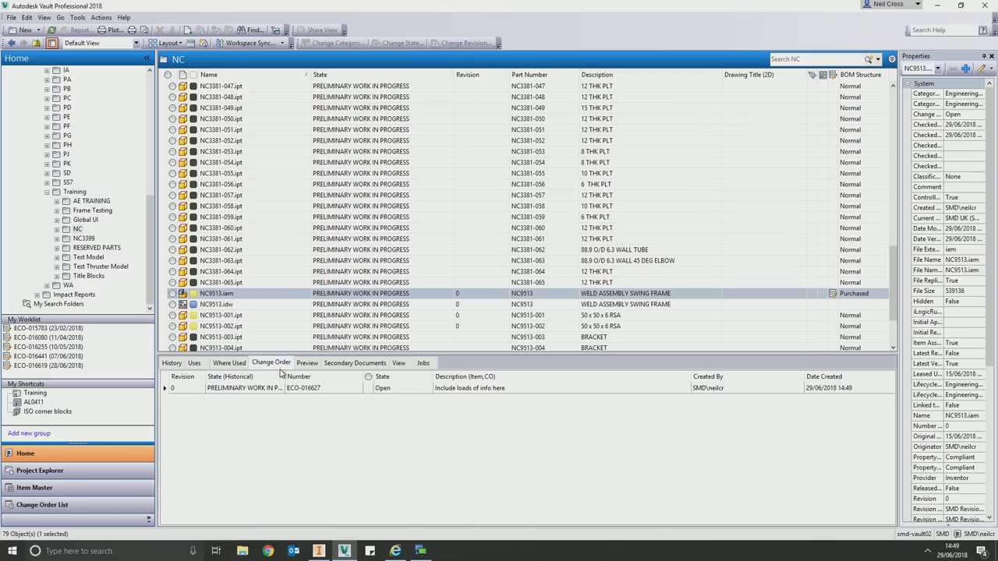
{"action": "right_click", "coordinate": [222, 390]}
{"action": "mouse_move", "coordinate": [265, 253]}
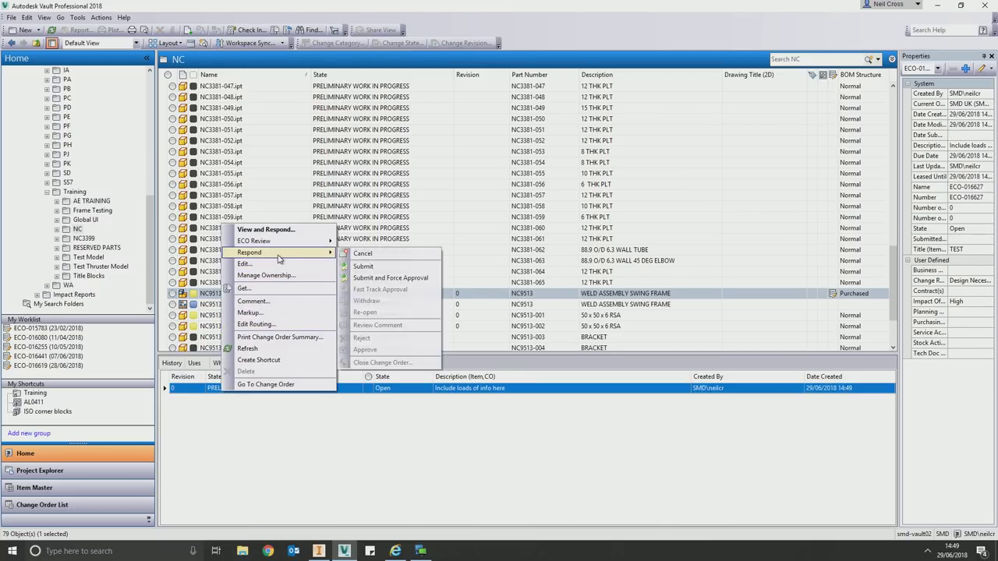
{"action": "left_click", "coordinate": [388, 278]}
{"action": "left_click", "coordinate": [221, 263]}
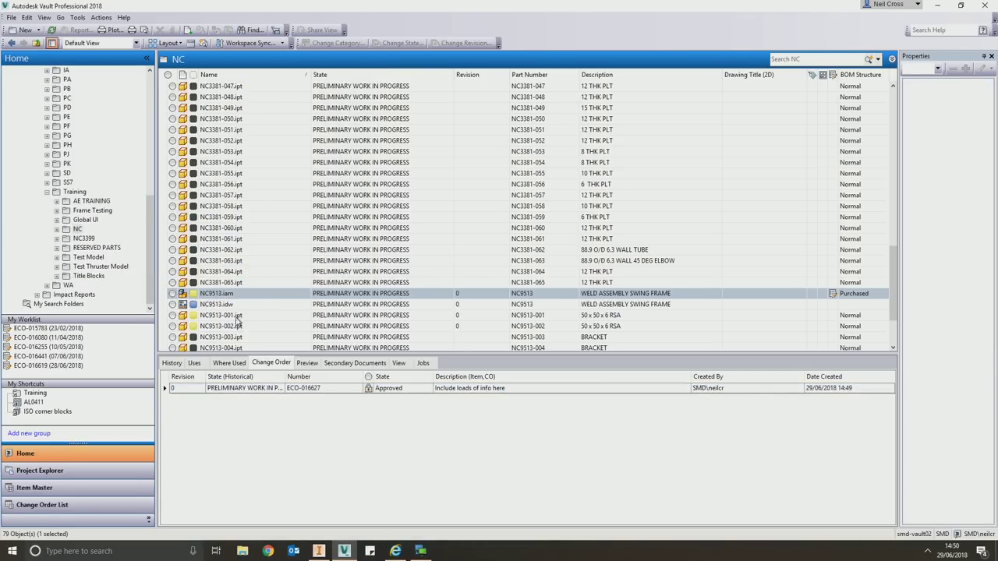
Step: Open the approved change order of NC9513.iam, review its routing, status, general details and comments, and close it
{"action": "right_click", "coordinate": [244, 389]}
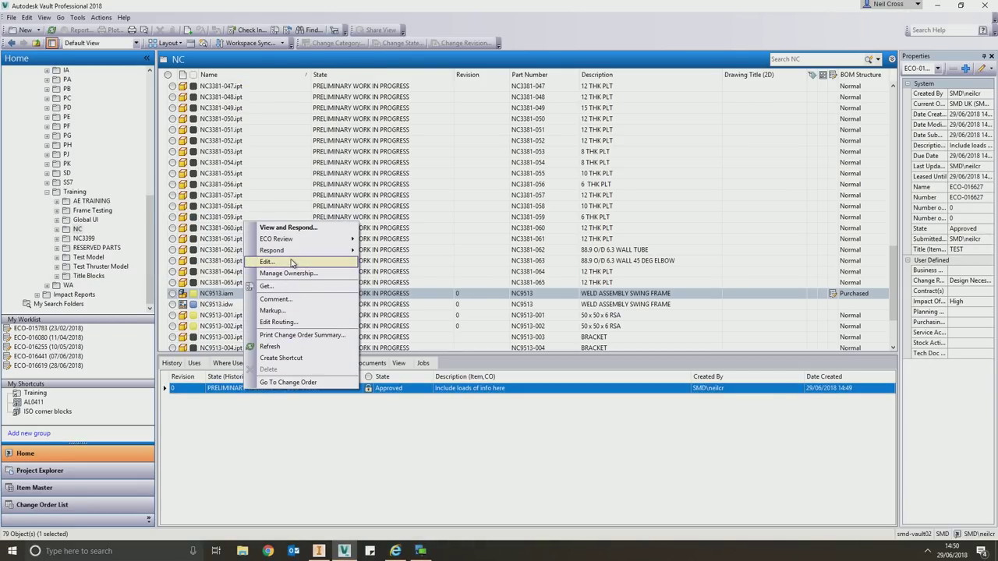
{"action": "mouse_move", "coordinate": [294, 257]}
{"action": "left_click", "coordinate": [288, 227]}
{"action": "left_click", "coordinate": [299, 119]}
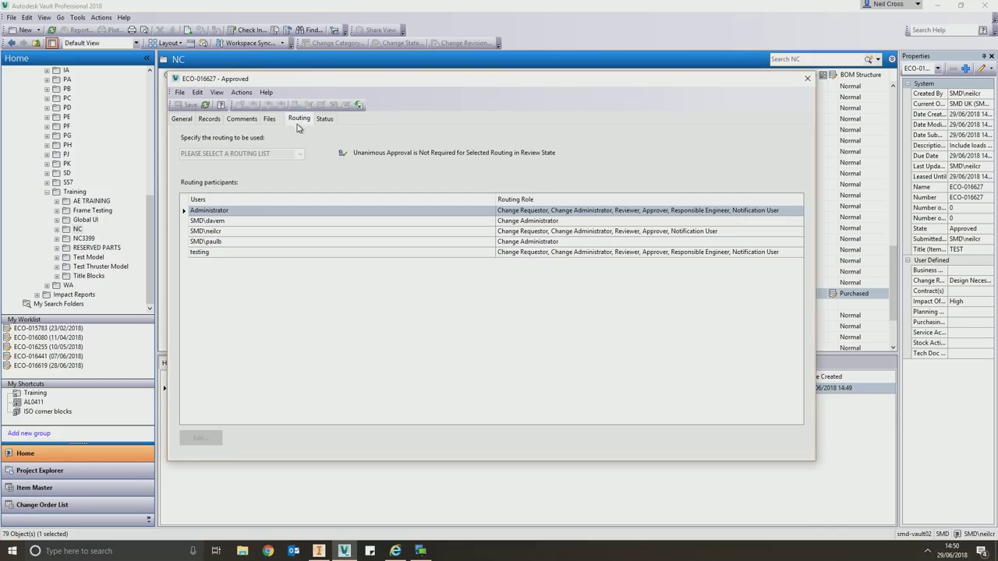
{"action": "left_click", "coordinate": [325, 118]}
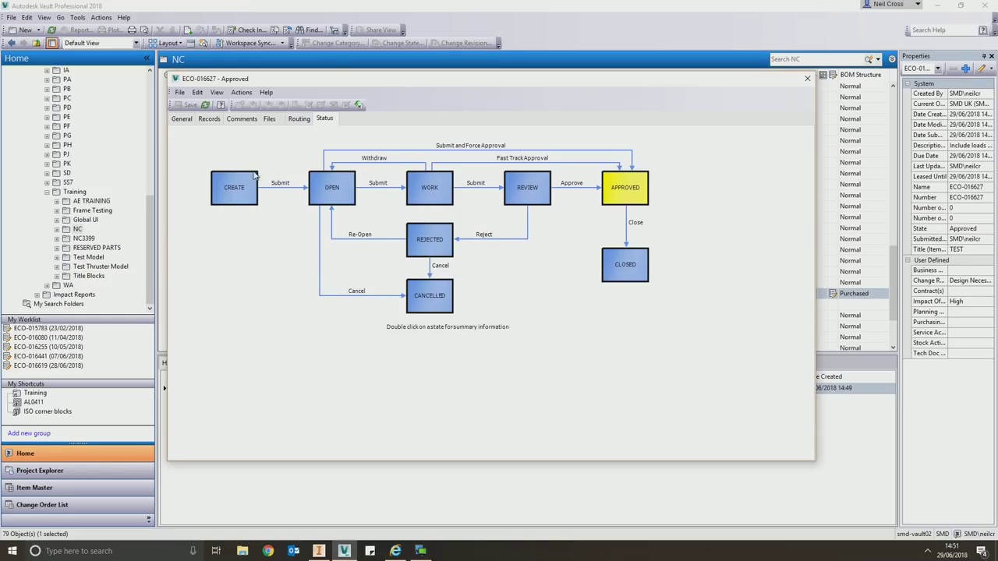
{"action": "left_click", "coordinate": [181, 120]}
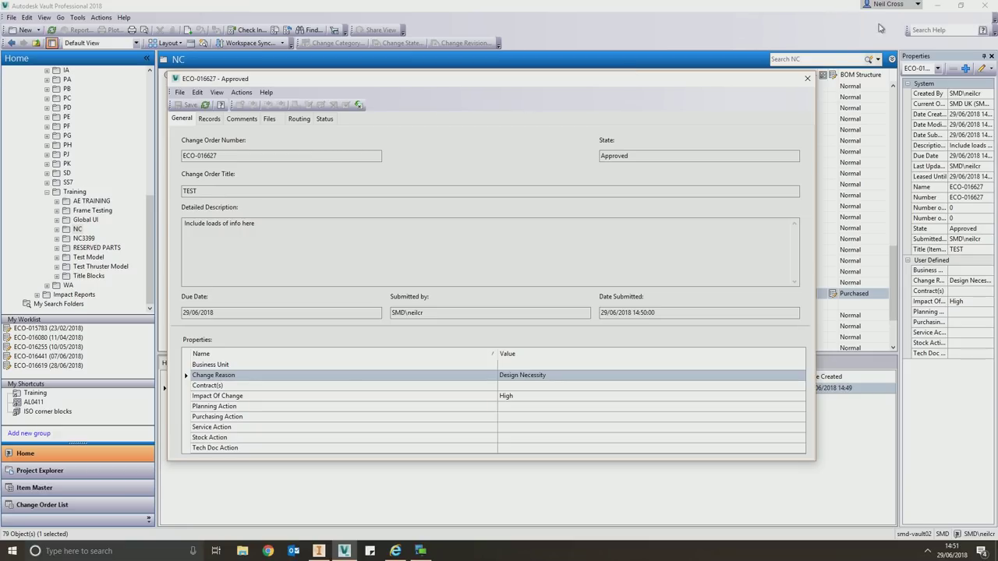
{"action": "left_click", "coordinate": [248, 119]}
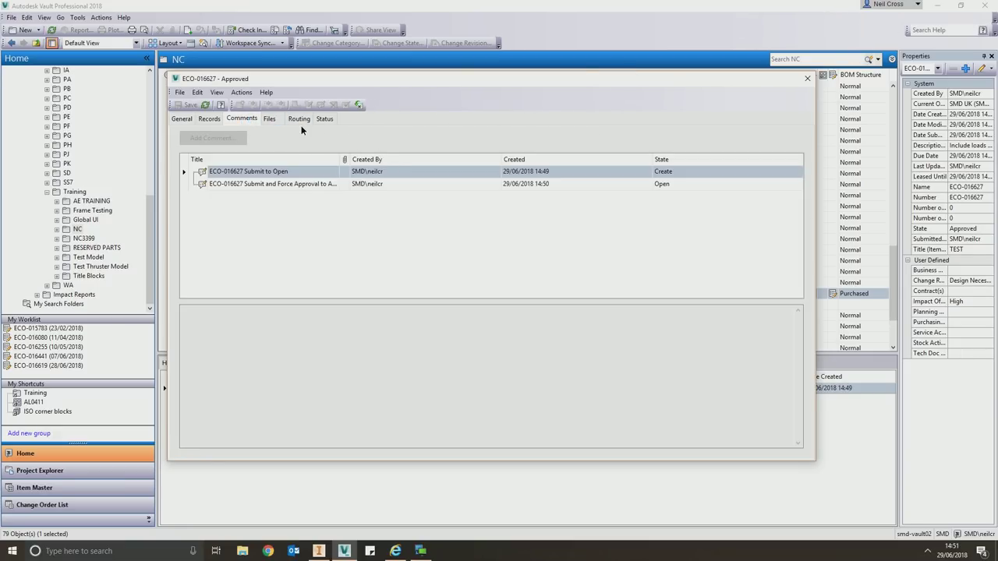
{"action": "left_click", "coordinate": [300, 121]}
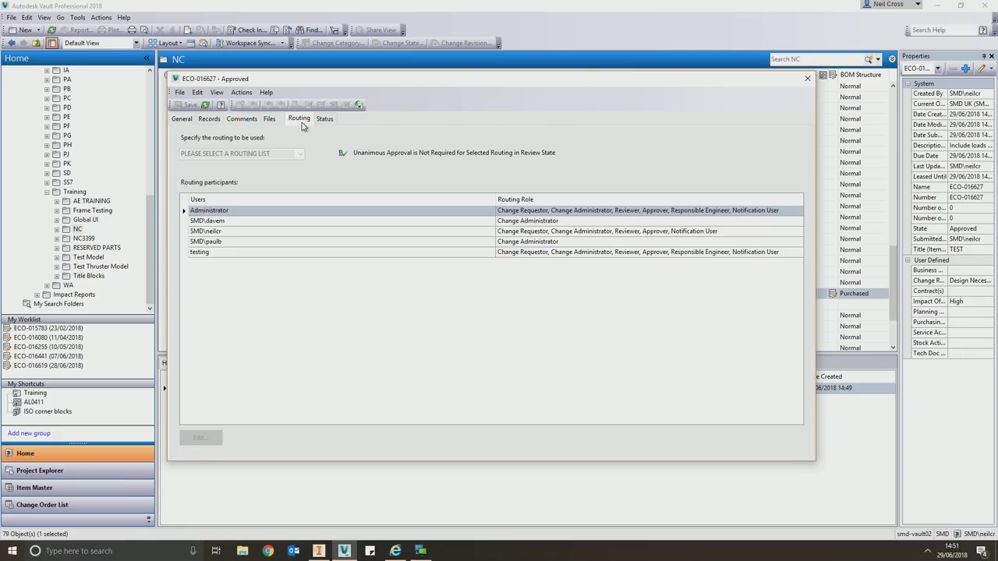
{"action": "left_click", "coordinate": [241, 92]}
{"action": "left_click", "coordinate": [246, 93]}
{"action": "left_click", "coordinate": [243, 92]}
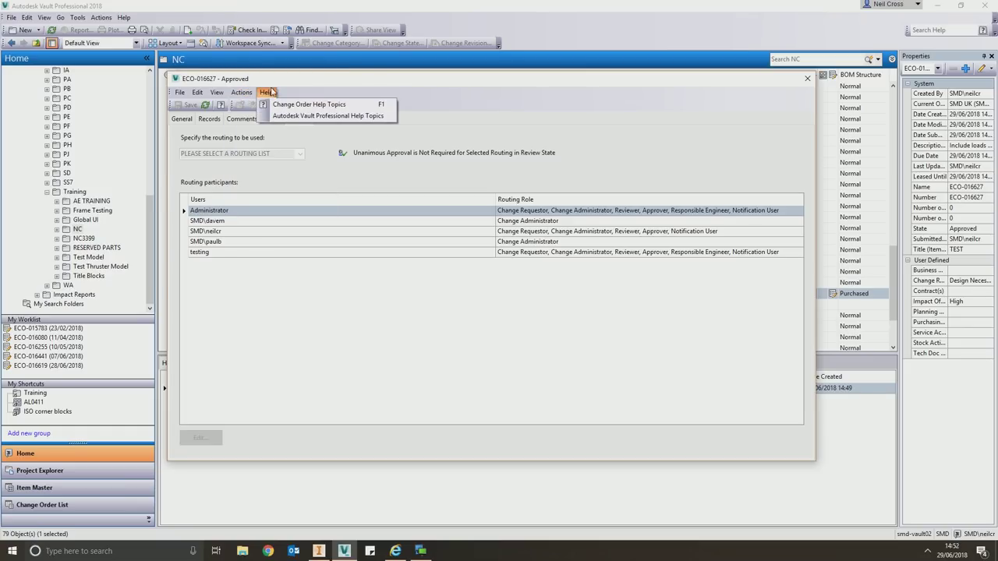
{"action": "left_click", "coordinate": [354, 78]}
{"action": "left_click", "coordinate": [807, 78]}
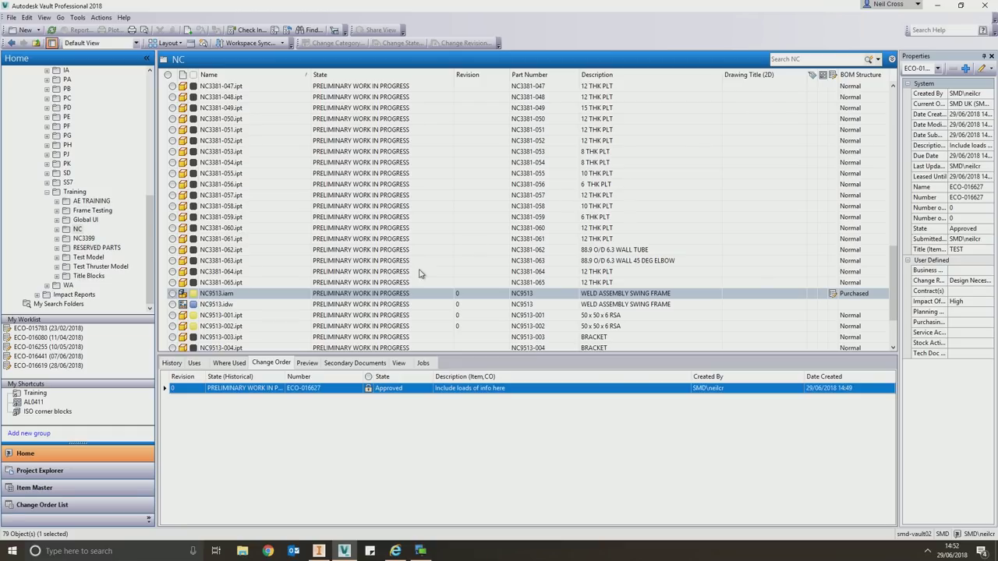
Step: Start a lifecycle state change for NC9513.idw, show its related files as a tree and widen the State column to fit
{"action": "left_click", "coordinate": [213, 305]}
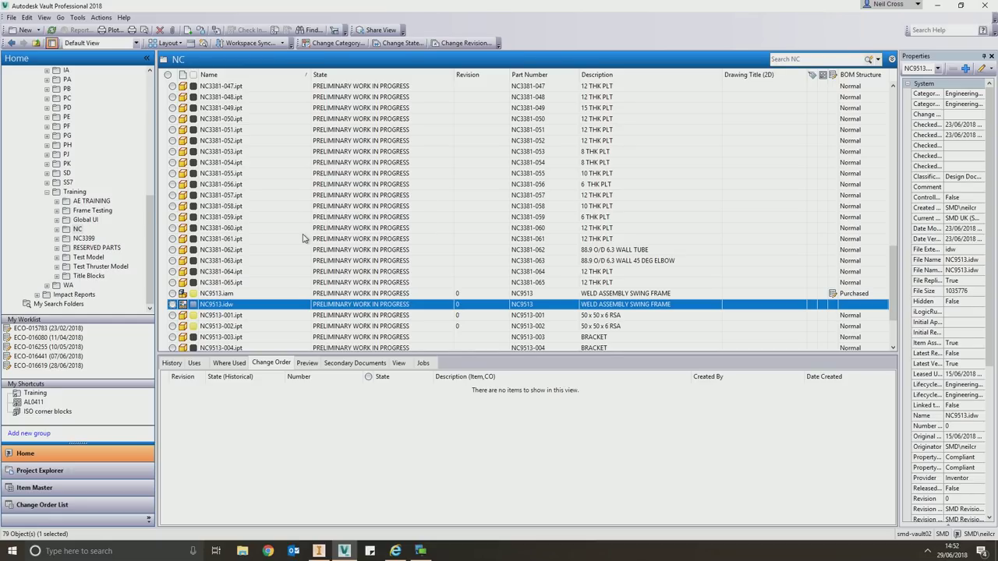
{"action": "left_click", "coordinate": [399, 43]}
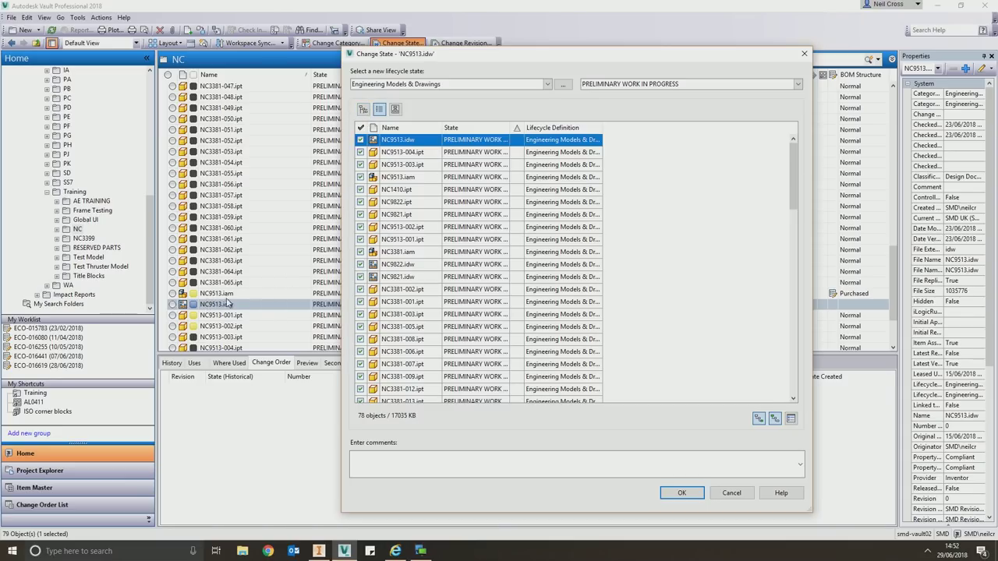
{"action": "left_click", "coordinate": [364, 109]}
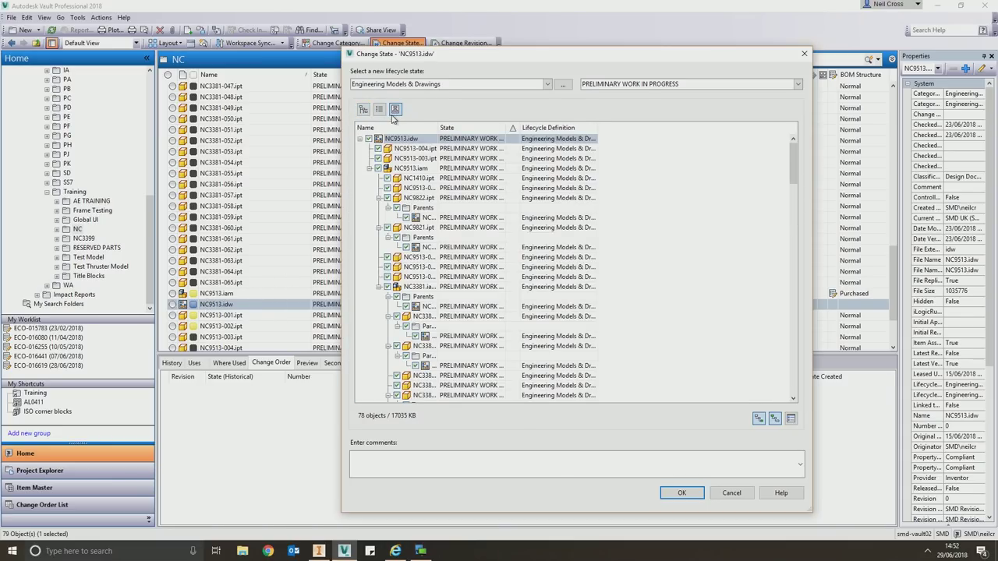
{"action": "double_click", "coordinate": [520, 127]}
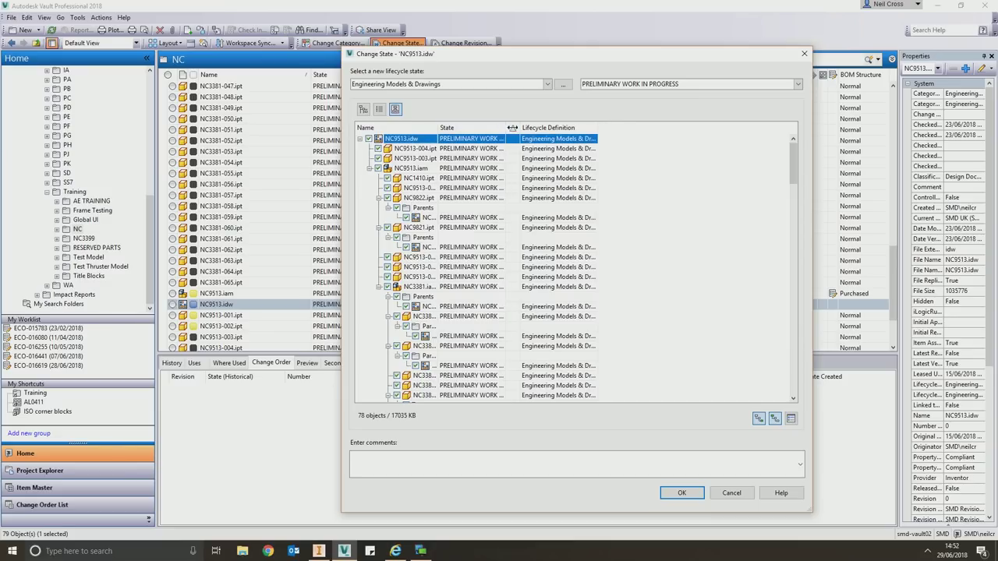
{"action": "left_click", "coordinate": [404, 169]}
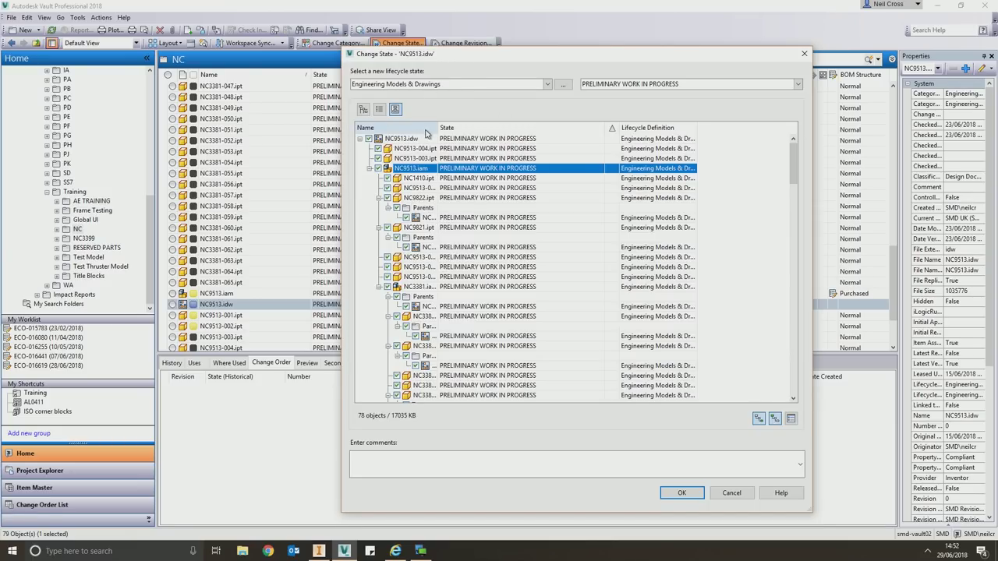
Step: Change NC9513.idw and all its related files to the CHECKED lifecycle state, keeping the default pre-release comment
{"action": "left_click", "coordinate": [636, 86]}
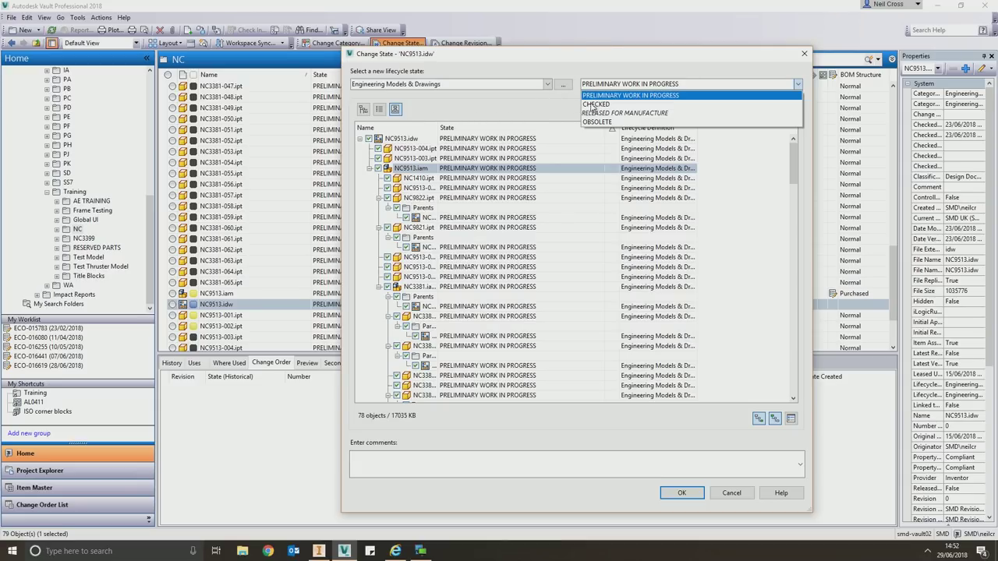
{"action": "left_click", "coordinate": [591, 104]}
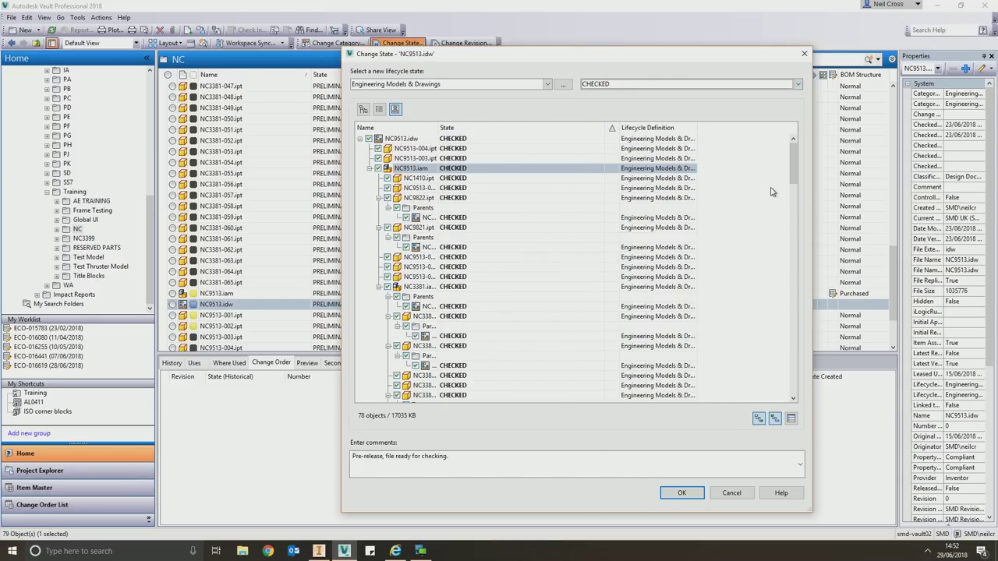
{"action": "left_click_drag", "start_coordinate": [794, 159], "coordinate": [803, 397]}
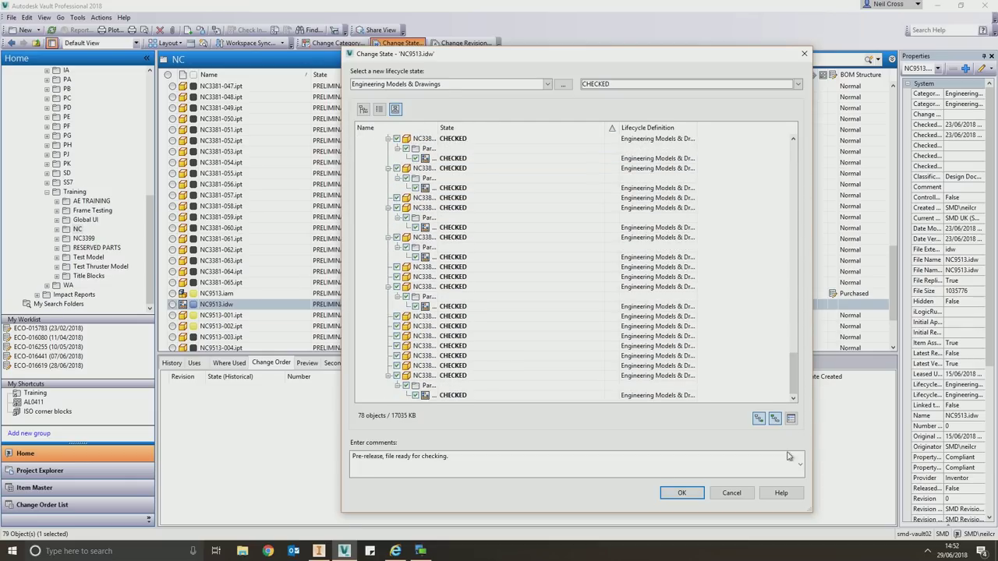
{"action": "left_click", "coordinate": [682, 493]}
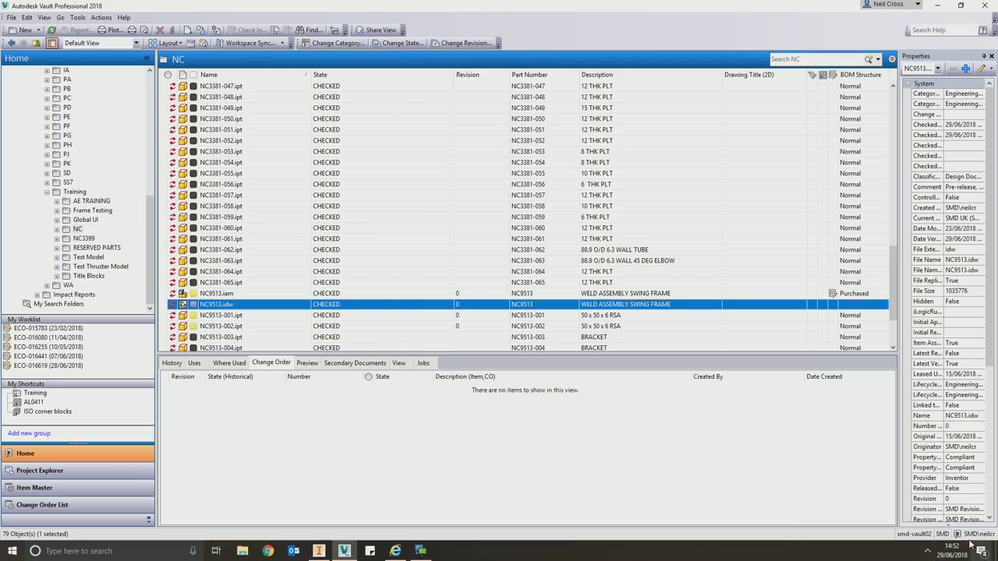
Step: Review the version history of NC9513.idw and check whether any change order is attached to the drawing
{"action": "left_click", "coordinate": [174, 363]}
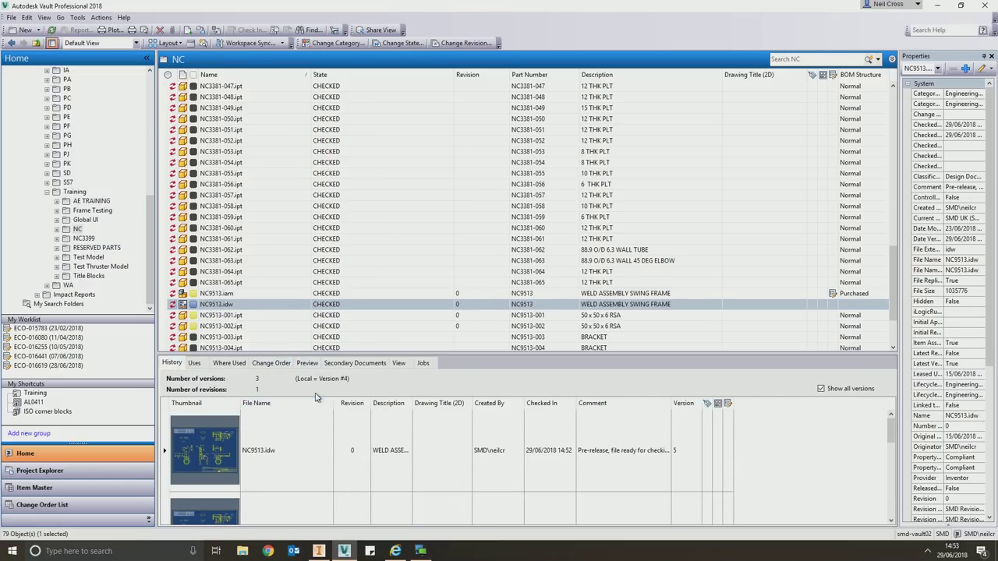
{"action": "left_click", "coordinate": [232, 306]}
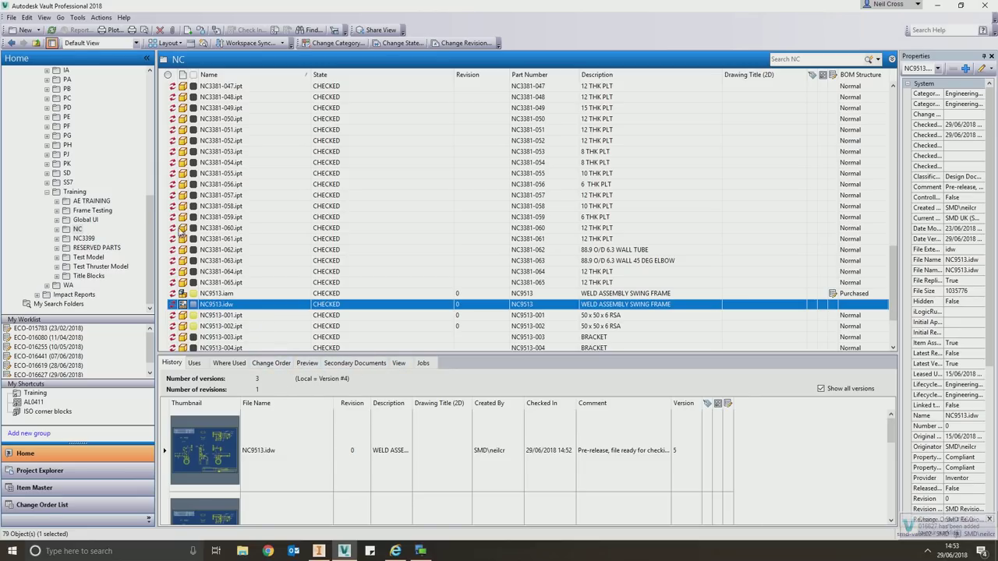
{"action": "left_click_drag", "start_coordinate": [151, 240], "coordinate": [149, 93]}
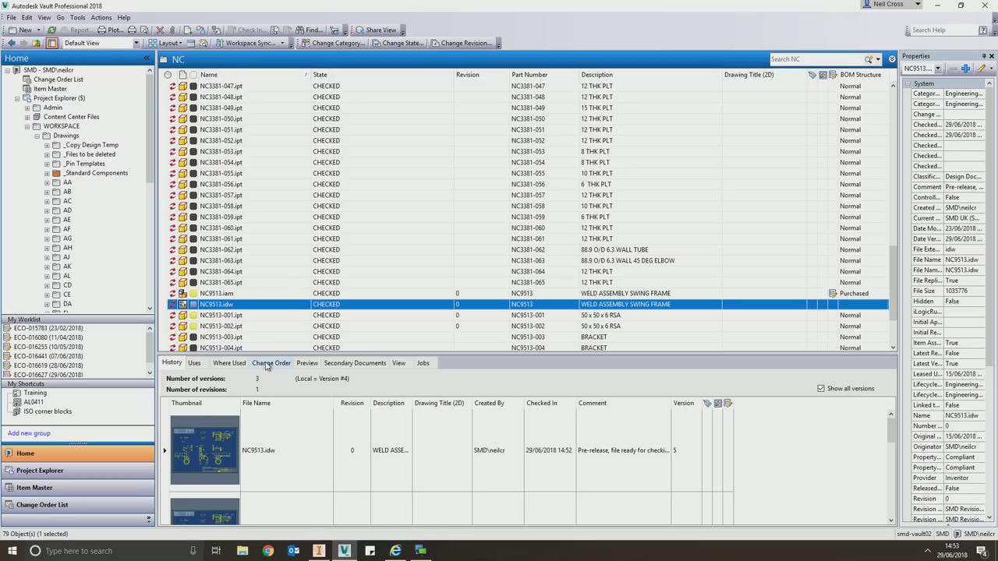
{"action": "left_click", "coordinate": [271, 363]}
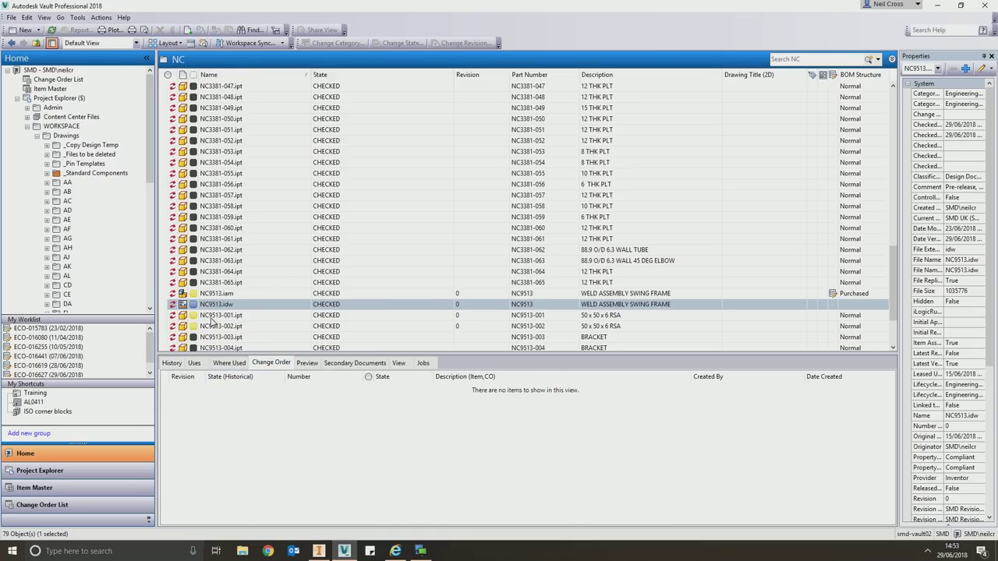
Step: Close the approved change order attached to NC9513.iam and check the change order records of the drawing and assembly
{"action": "left_click", "coordinate": [214, 295]}
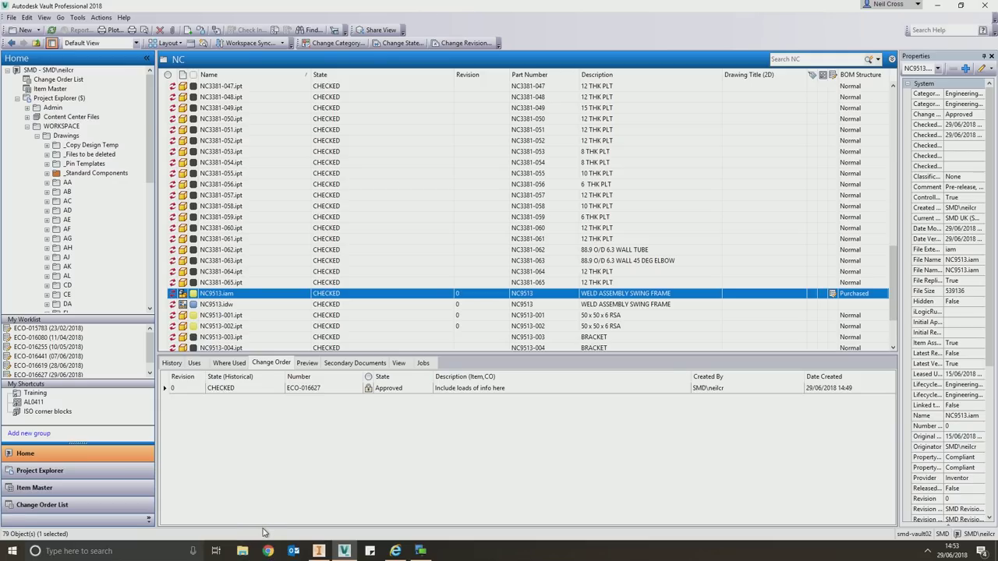
{"action": "right_click", "coordinate": [268, 388]}
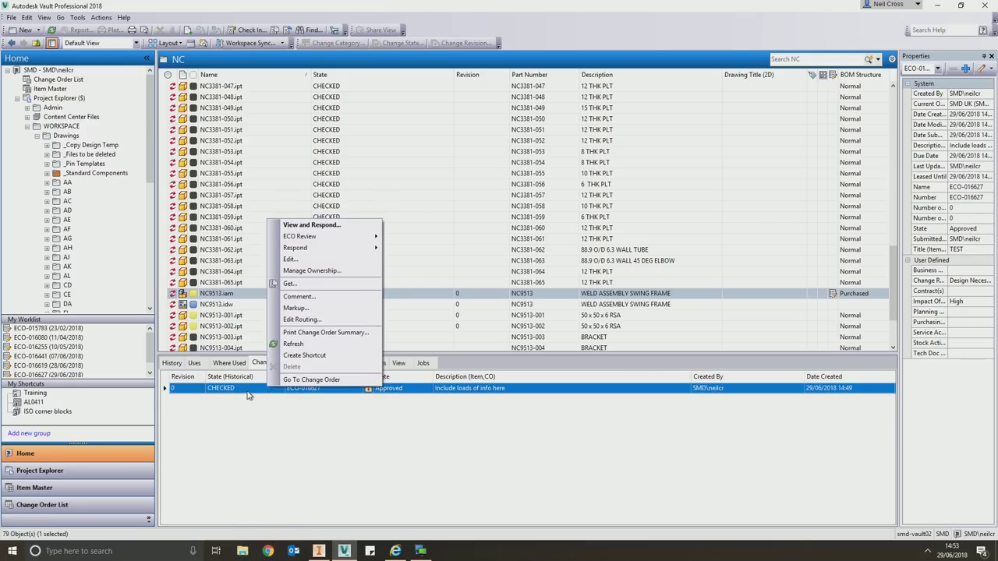
{"action": "mouse_move", "coordinate": [344, 247]}
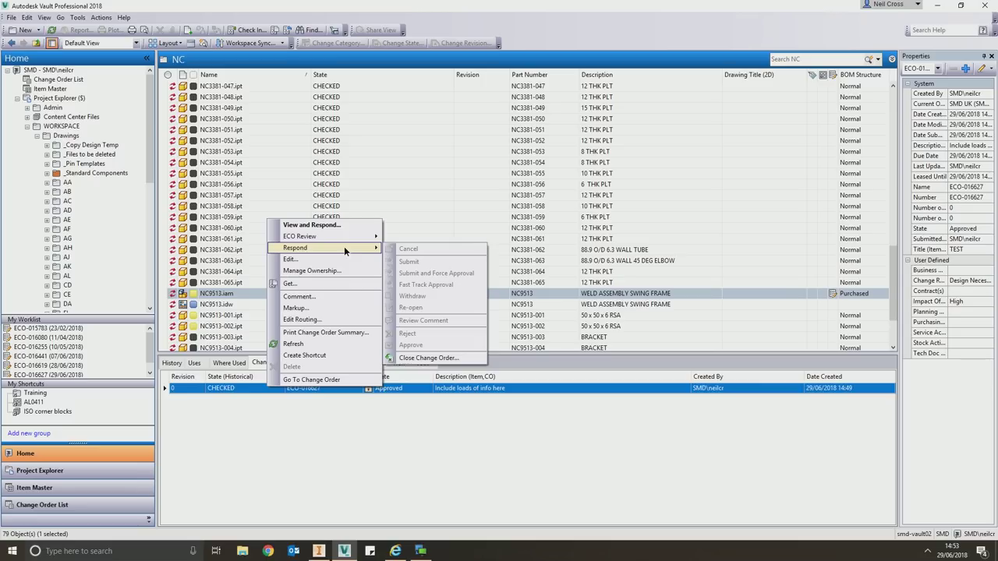
{"action": "left_click", "coordinate": [420, 360]}
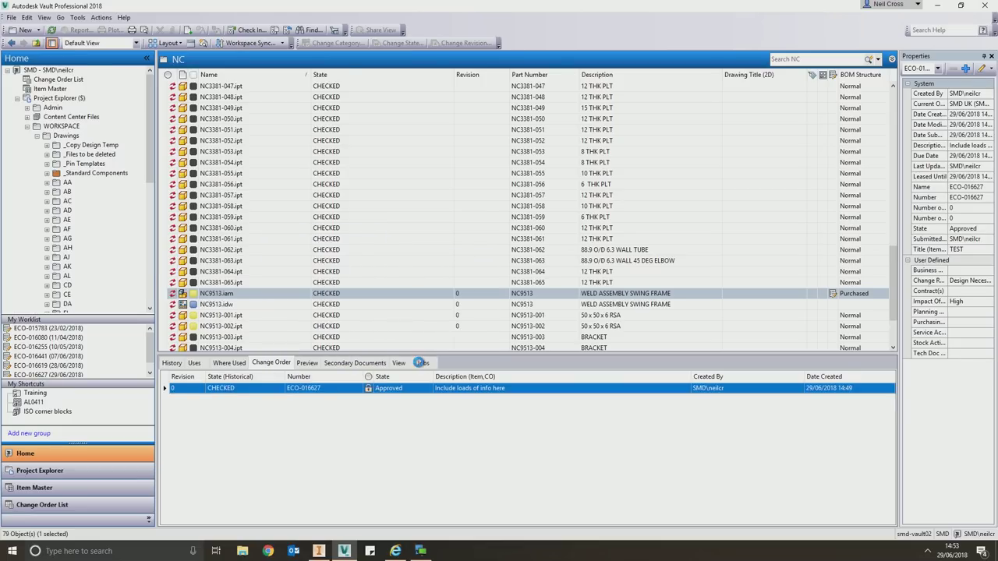
{"action": "left_click", "coordinate": [219, 267]}
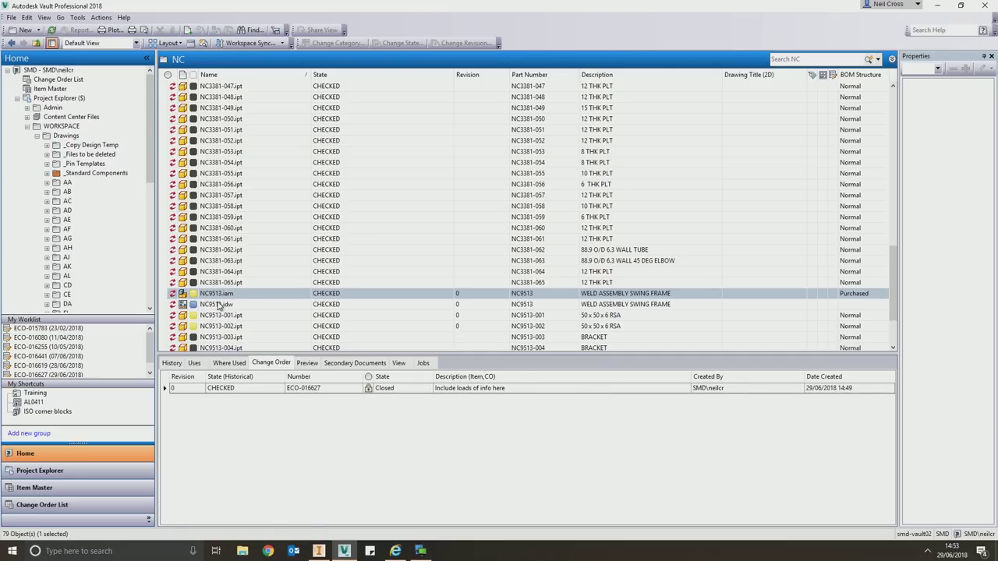
{"action": "key", "text": "Down"}
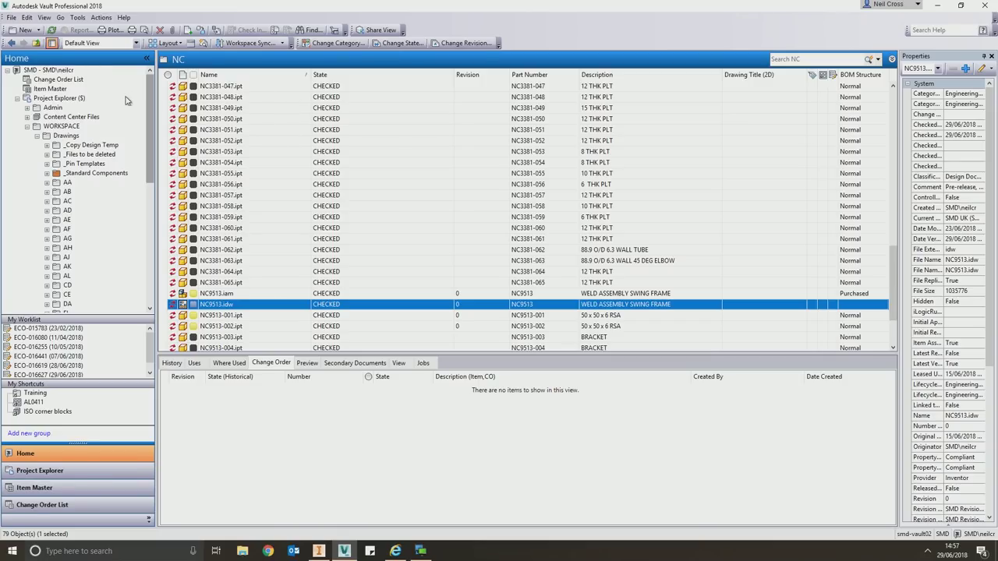
{"action": "left_click", "coordinate": [212, 294]}
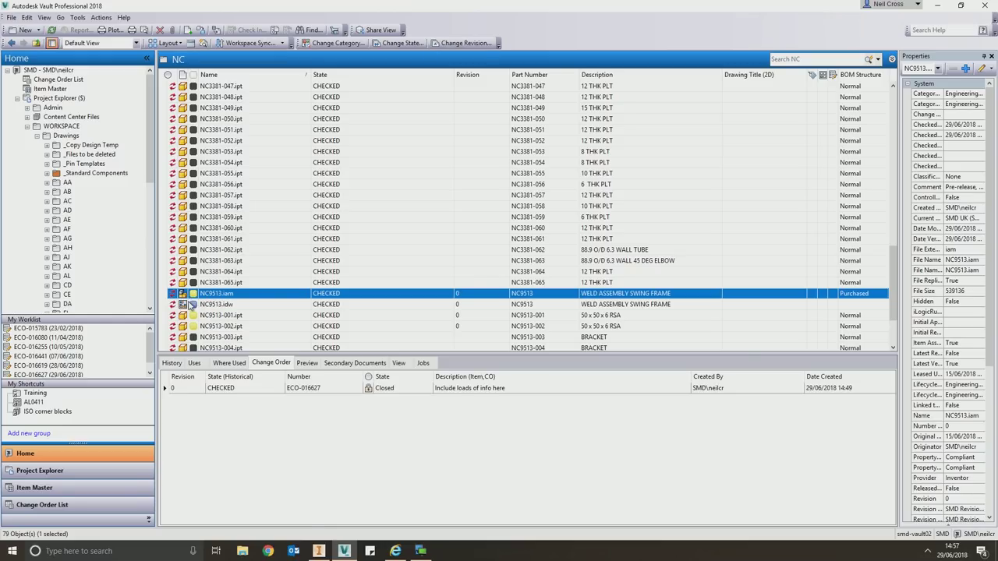
Step: Open released item 0008-AP from the Item Master, review its general details and properties, and close it
{"action": "left_click", "coordinate": [51, 89]}
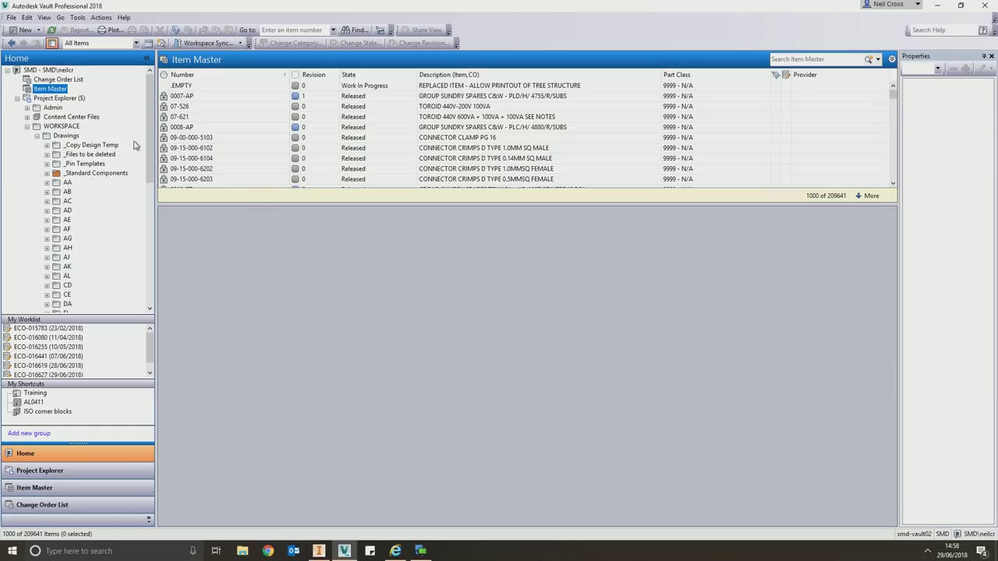
{"action": "right_click", "coordinate": [201, 127]}
{"action": "left_click", "coordinate": [223, 134]}
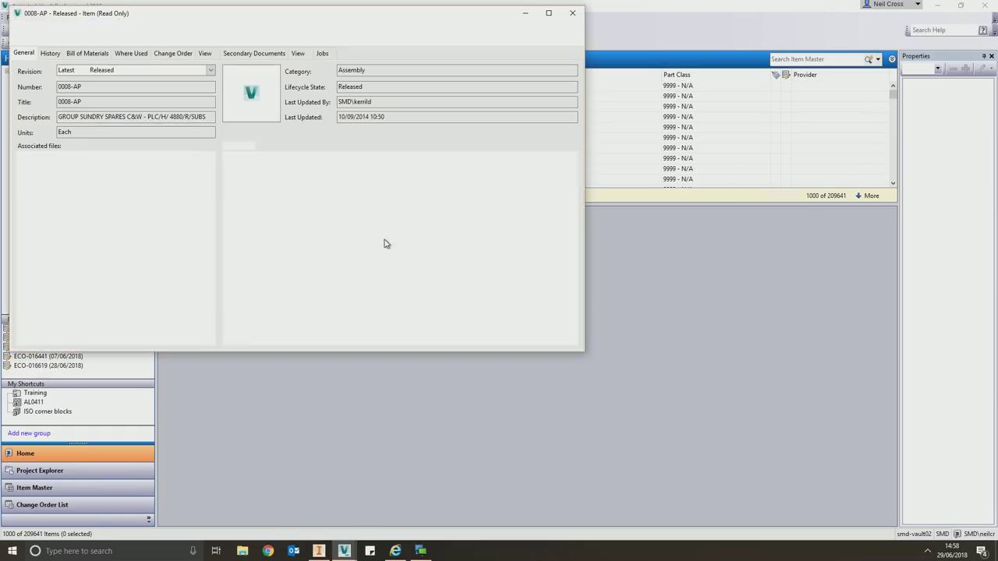
{"action": "left_click_drag", "start_coordinate": [208, 21], "coordinate": [340, 135]}
{"action": "left_click_drag", "start_coordinate": [195, 199], "coordinate": [251, 230]}
{"action": "left_click", "coordinate": [261, 229]}
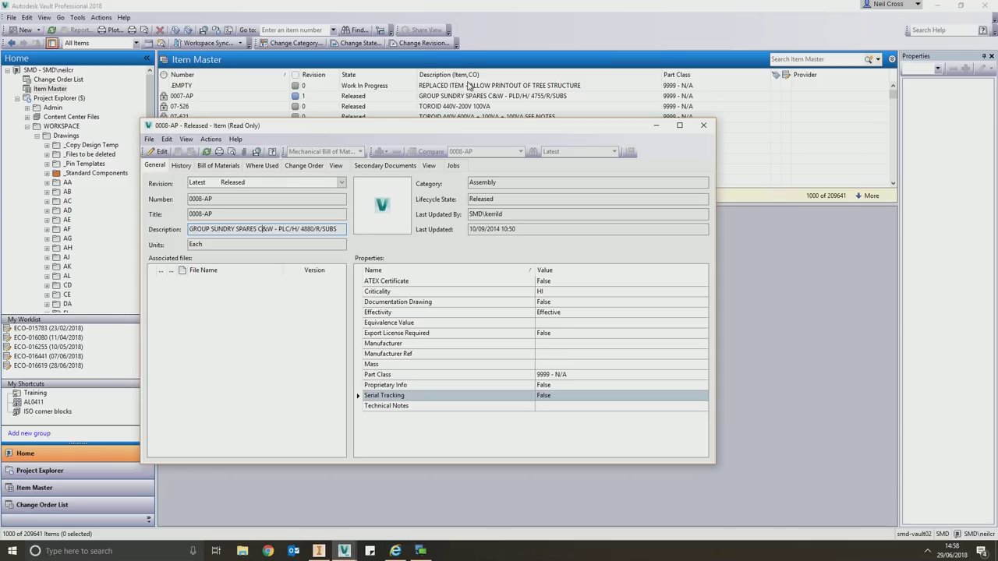
{"action": "left_click", "coordinate": [702, 126]}
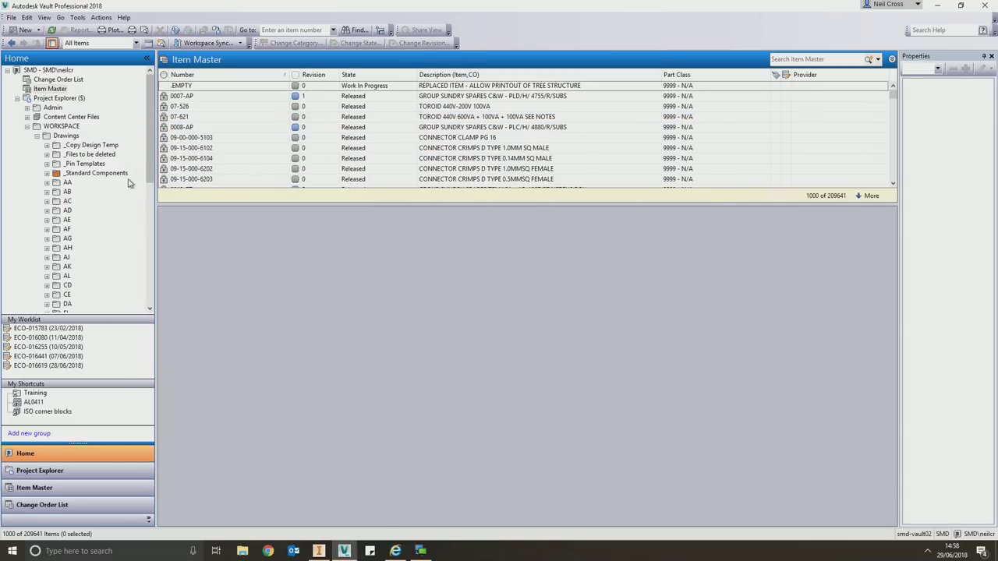
Step: Assign an item to NC9513.iam from the Training NC folder
{"action": "scroll", "coordinate": [142, 297], "scroll_direction": "down", "scroll_amount": 10}
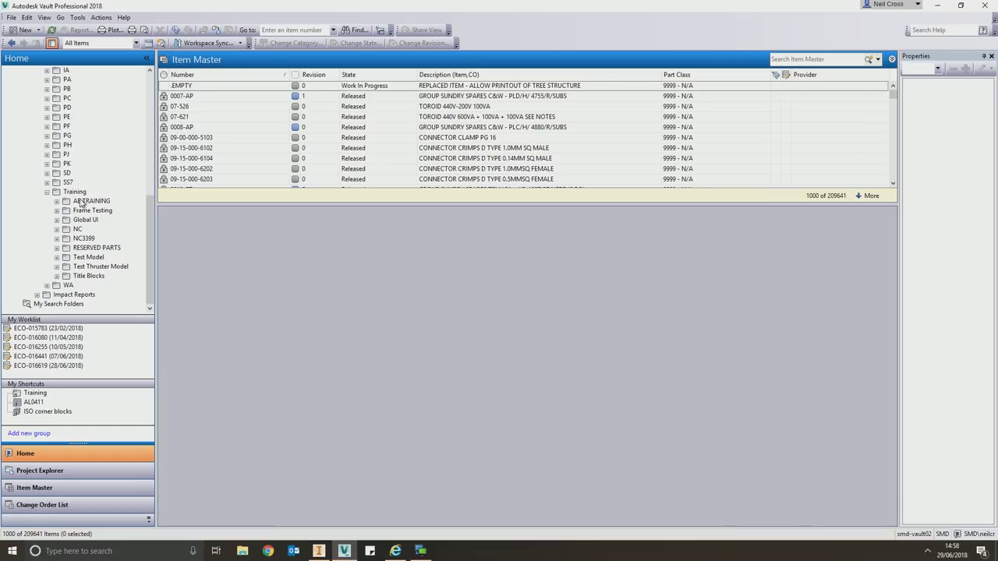
{"action": "left_click", "coordinate": [79, 229]}
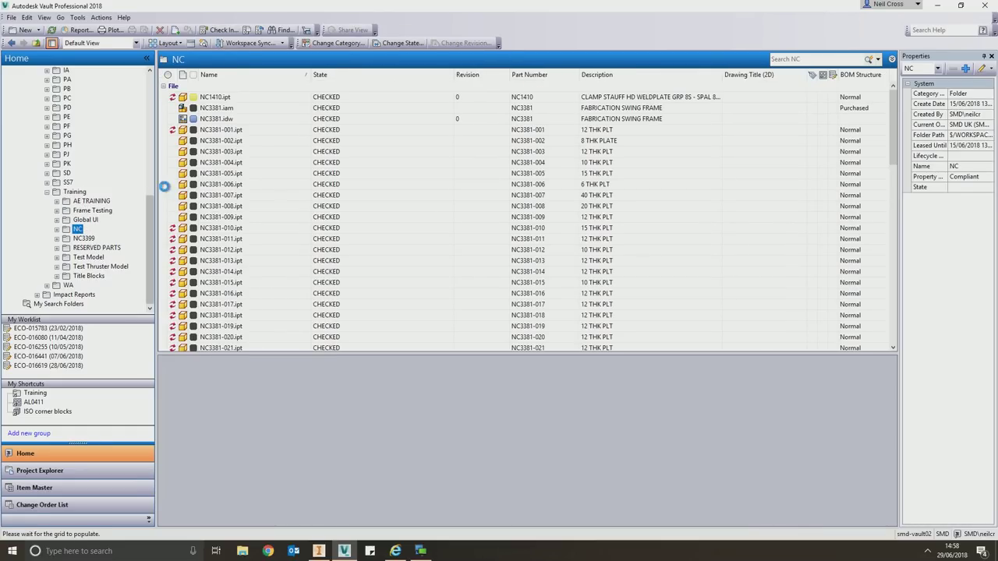
{"action": "left_click_drag", "start_coordinate": [894, 147], "coordinate": [892, 333]}
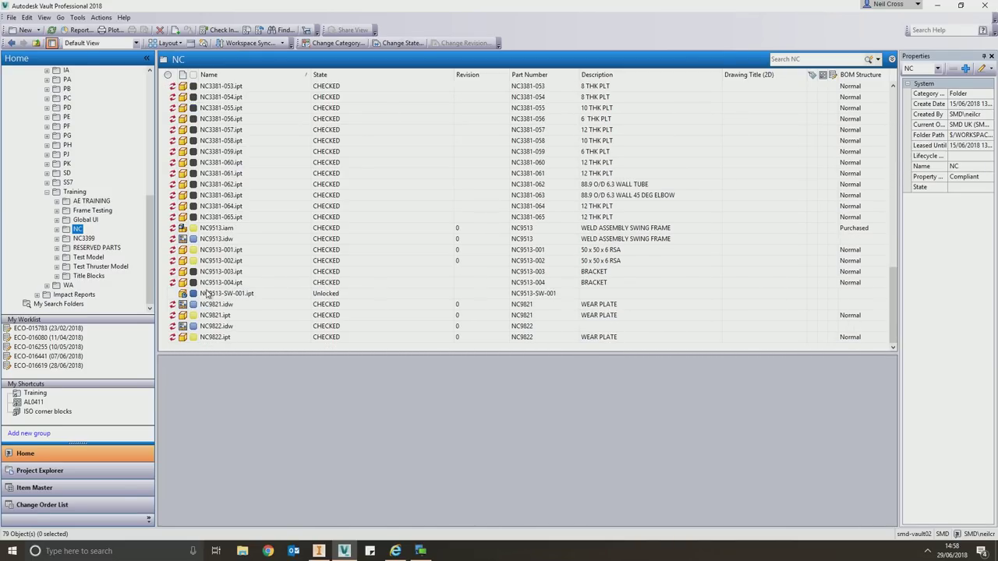
{"action": "right_click", "coordinate": [211, 231]}
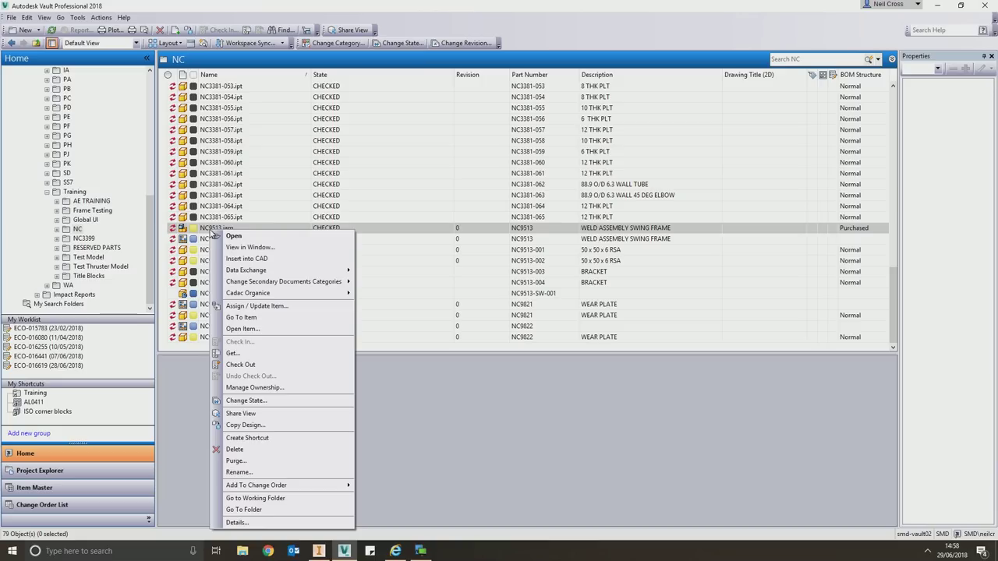
{"action": "left_click", "coordinate": [257, 307]}
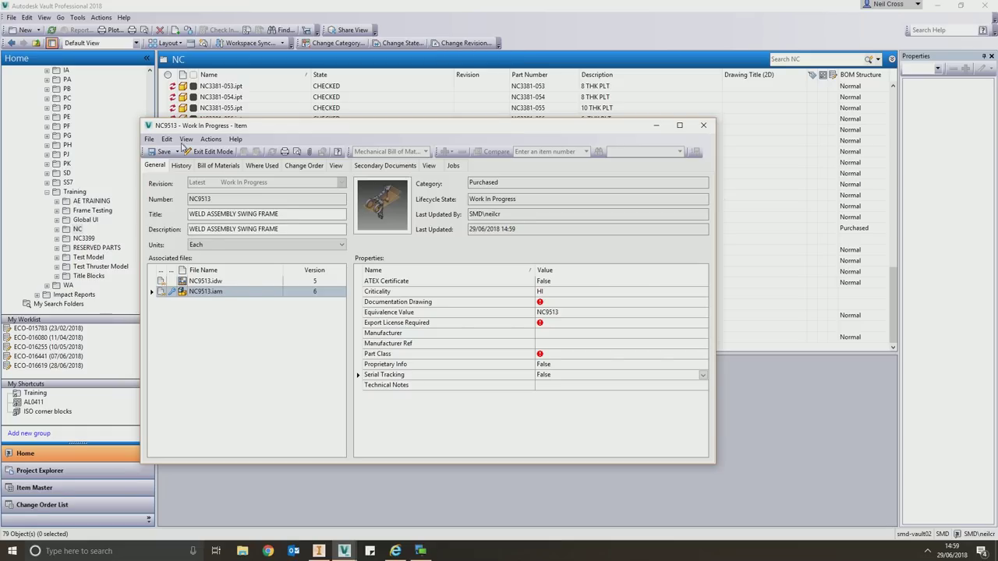
Step: Examine the bill of materials and general details of the new NC9513 item
{"action": "left_click", "coordinate": [218, 165]}
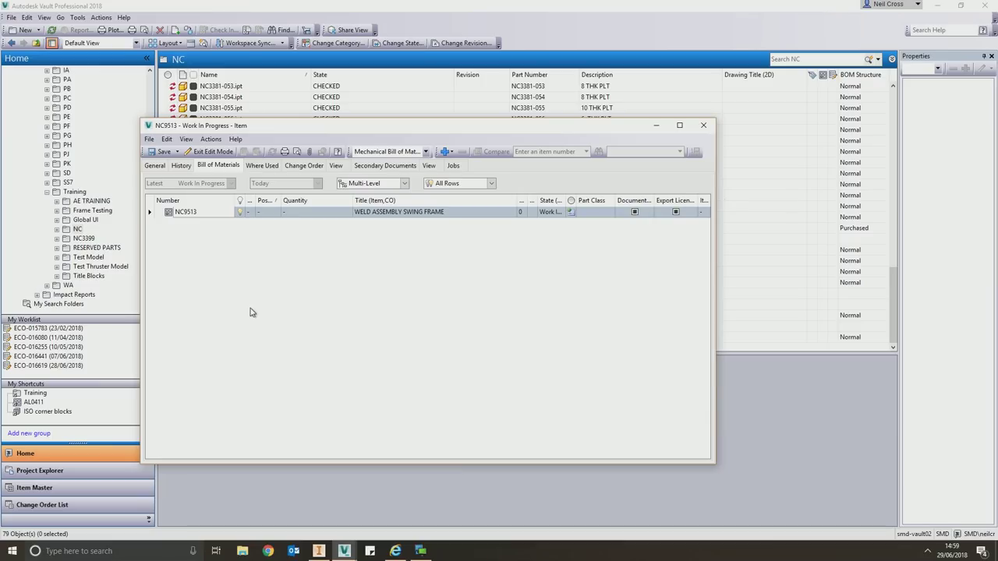
{"action": "left_click", "coordinate": [159, 166]}
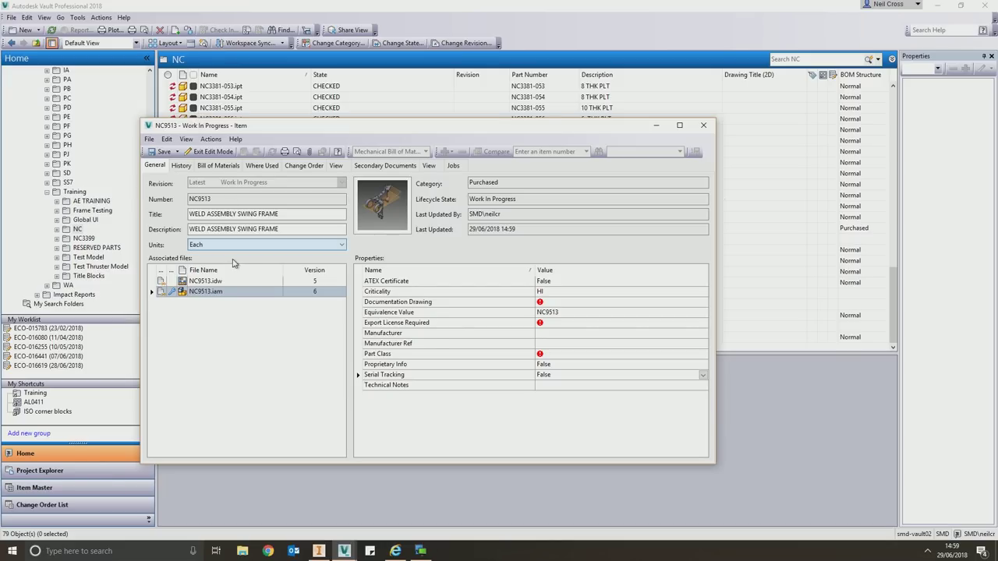
{"action": "left_click", "coordinate": [219, 165]}
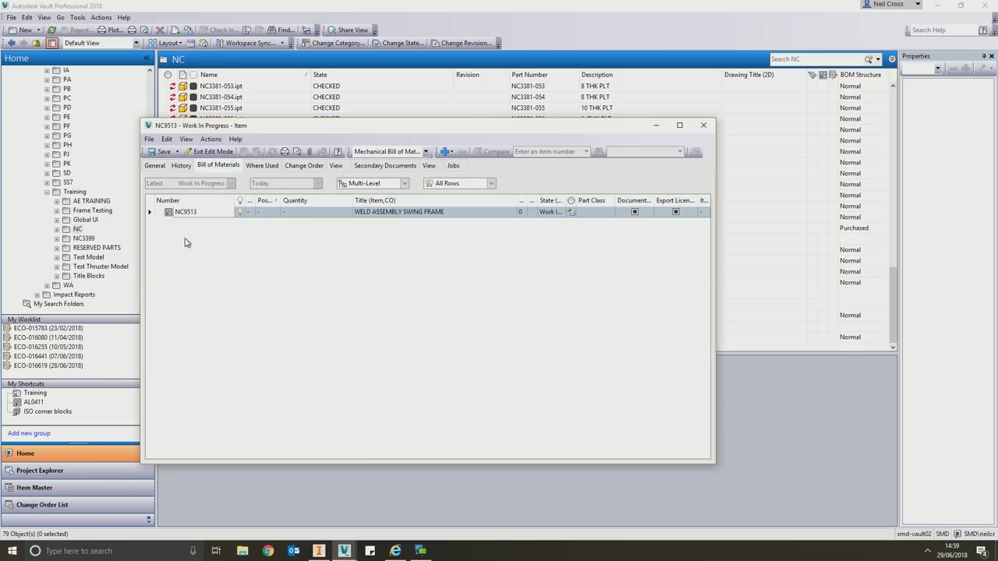
{"action": "left_click_drag", "start_coordinate": [209, 124], "coordinate": [426, 136]}
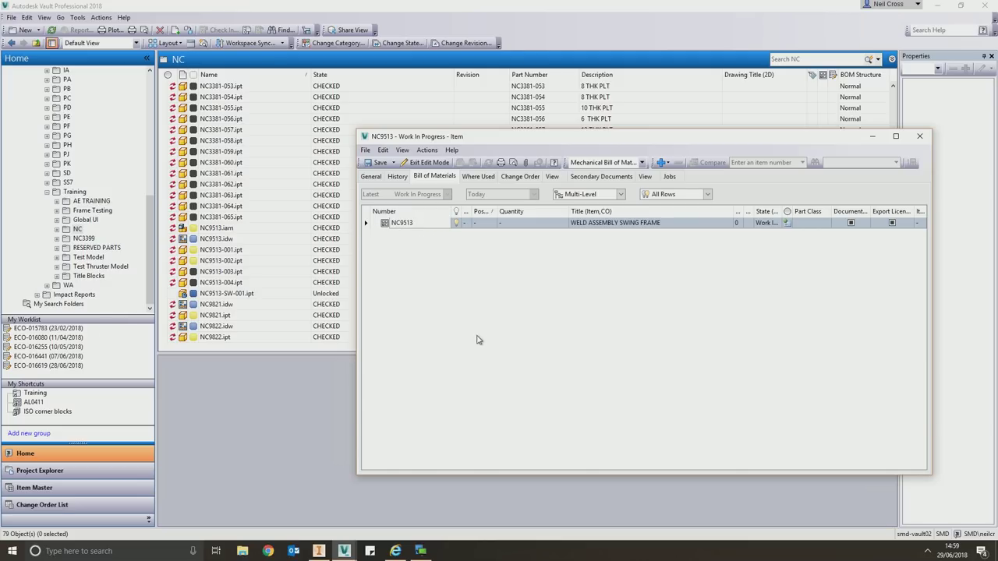
{"action": "right_click", "coordinate": [568, 335]}
{"action": "left_click", "coordinate": [428, 260]}
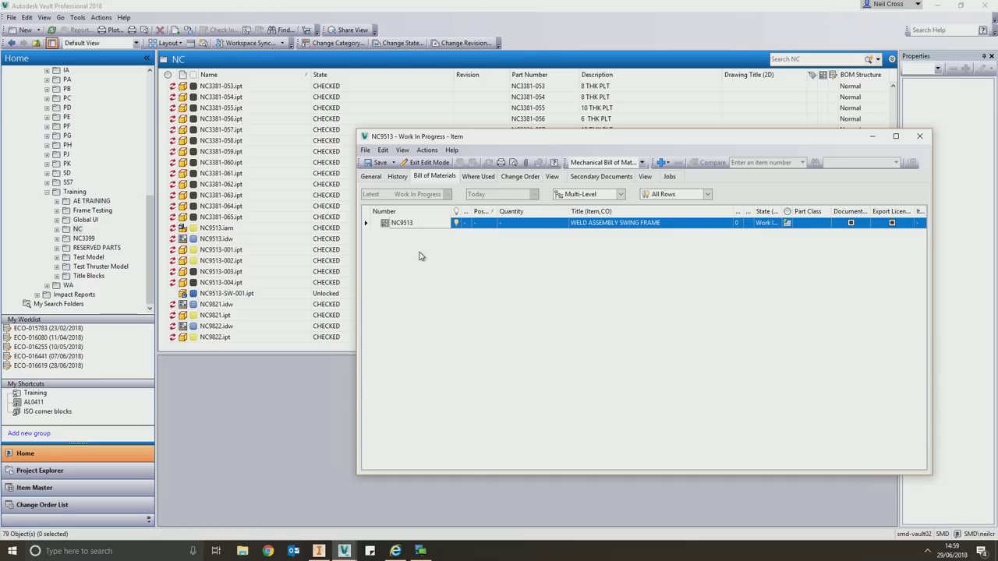
Step: Set the NC9513 item's Documentation Drawing property to True and Export License Required to False
{"action": "left_click", "coordinate": [372, 177]}
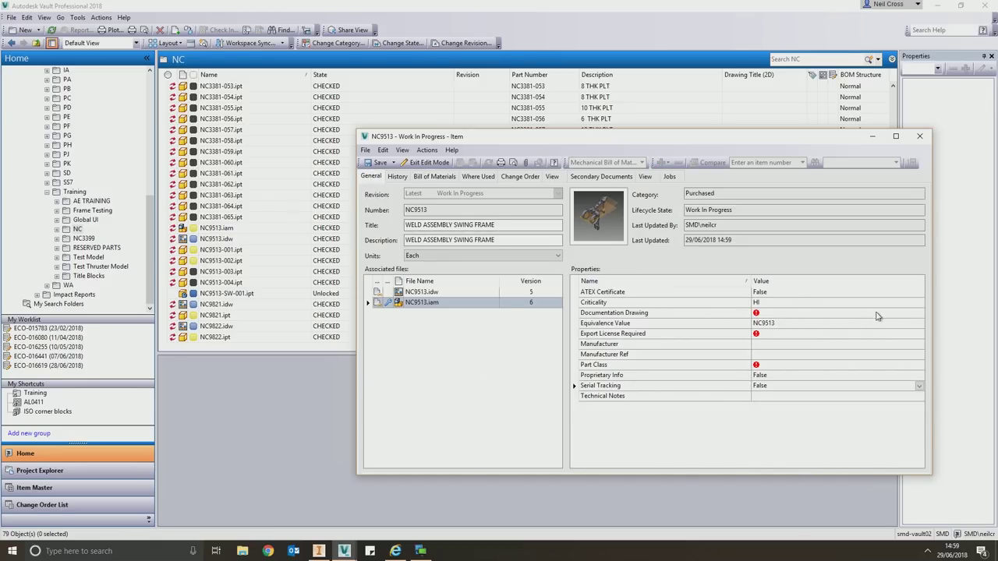
{"action": "left_click", "coordinate": [913, 314]}
{"action": "left_click", "coordinate": [834, 332]}
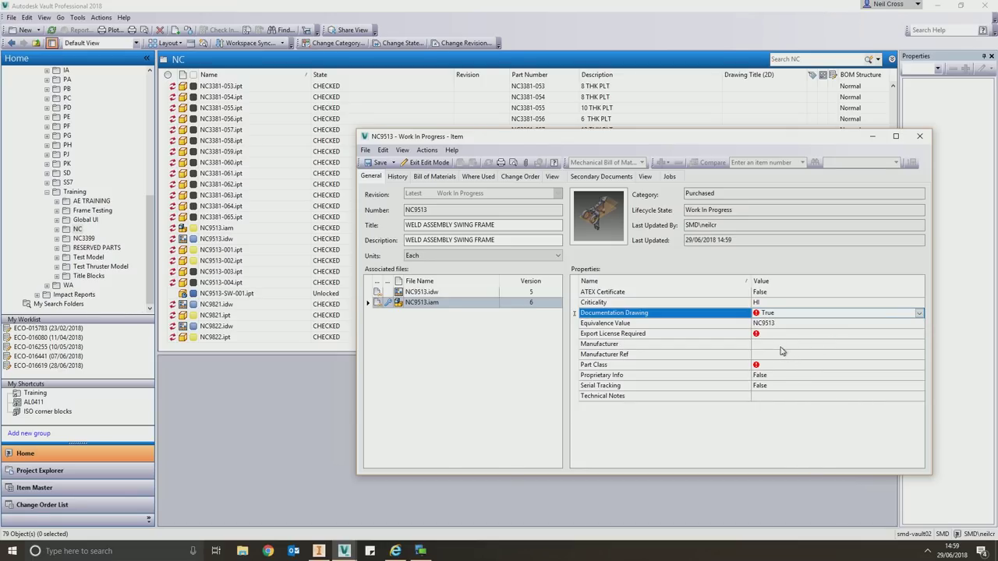
{"action": "left_click", "coordinate": [798, 334]}
{"action": "left_click", "coordinate": [803, 335]}
{"action": "left_click", "coordinate": [802, 363]}
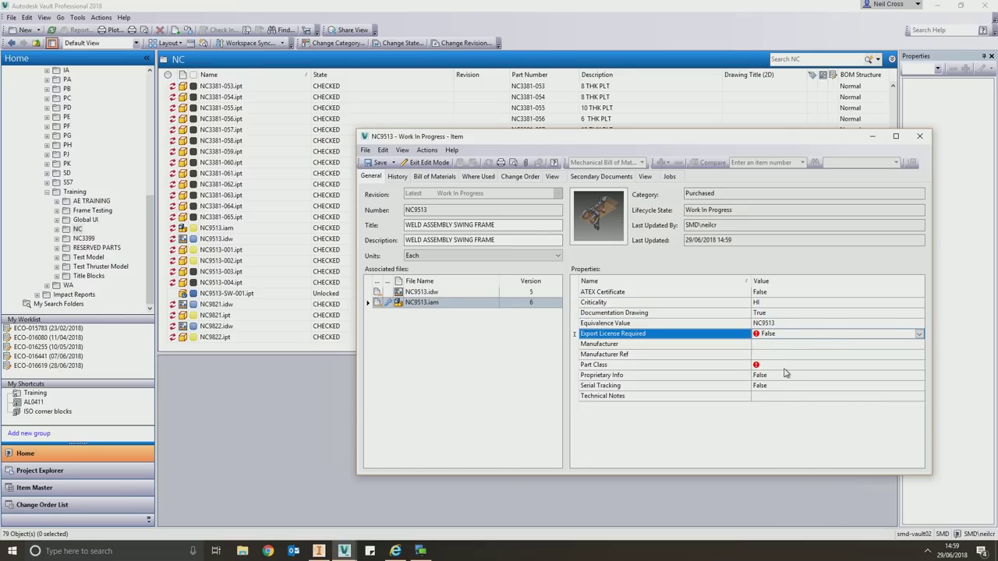
Step: Set the NC9513 item's Part Class to 9999 - N/A and save the item
{"action": "left_click", "coordinate": [899, 364]}
{"action": "left_click", "coordinate": [918, 365]}
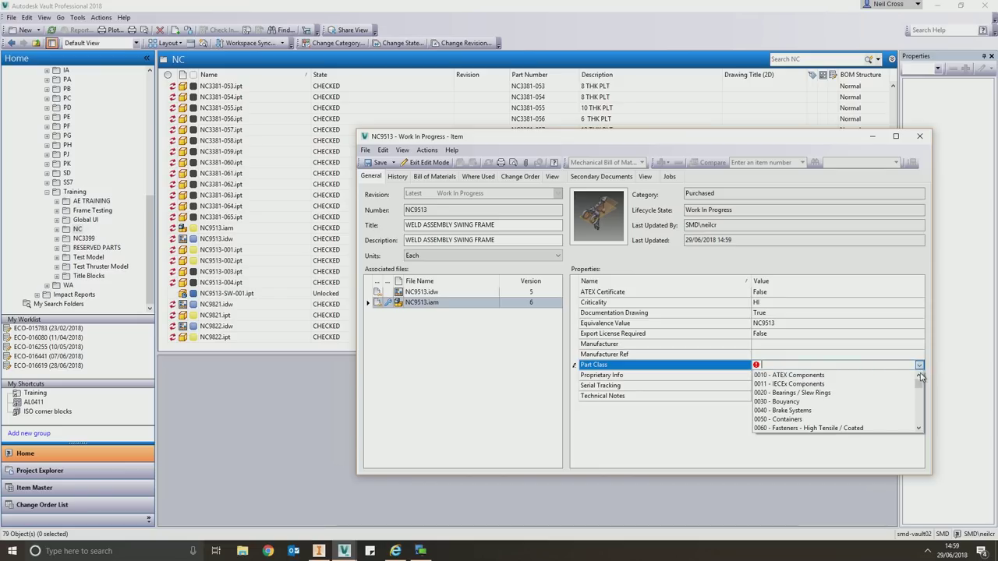
{"action": "left_click_drag", "start_coordinate": [923, 386], "coordinate": [921, 405]}
{"action": "type", "text": "9"}
{"action": "key", "text": "Return"}
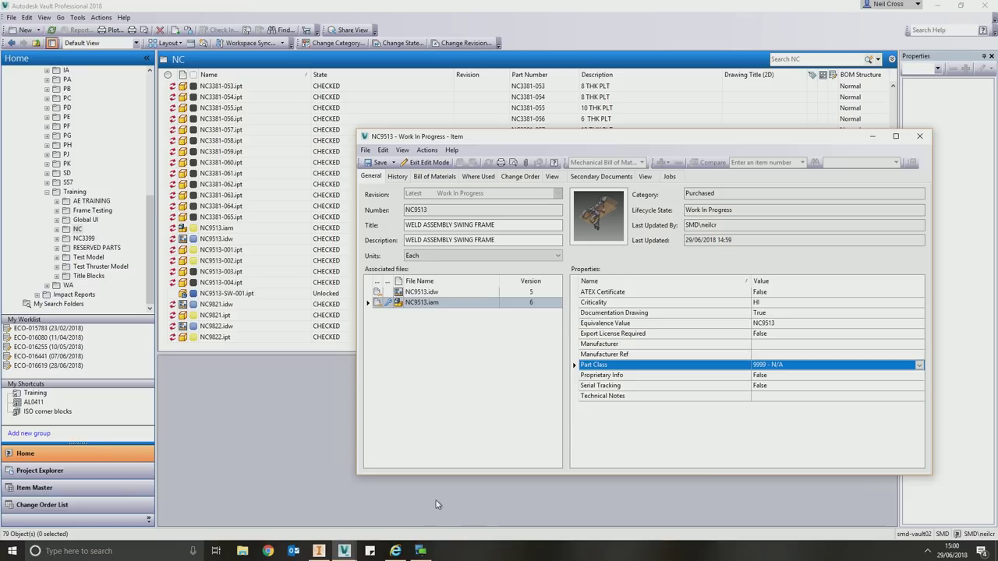
{"action": "left_click", "coordinate": [378, 162]}
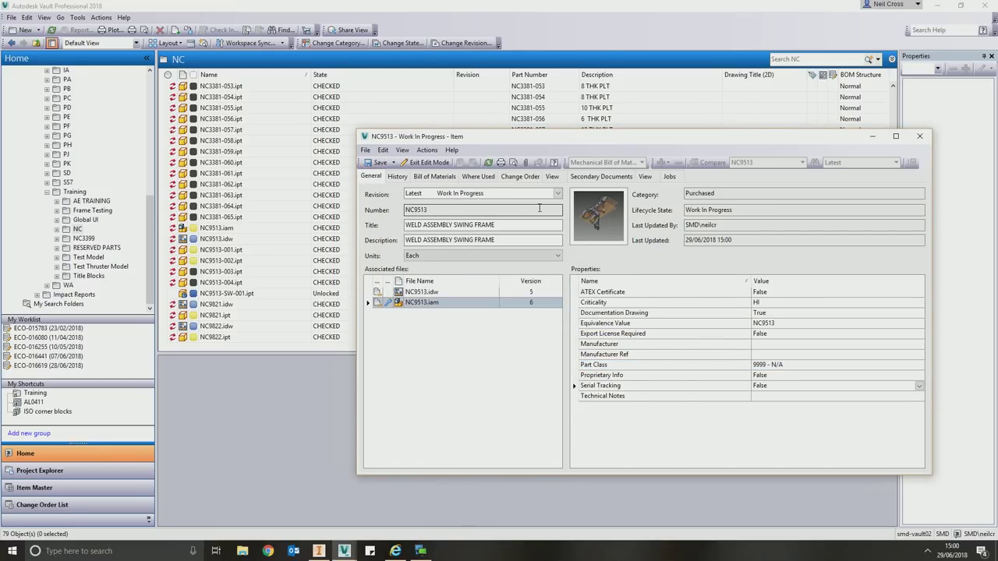
Step: Close the item window, reopen the NC9513 item from NC9513.iam, and review its general details and associated files
{"action": "left_click", "coordinate": [919, 137]}
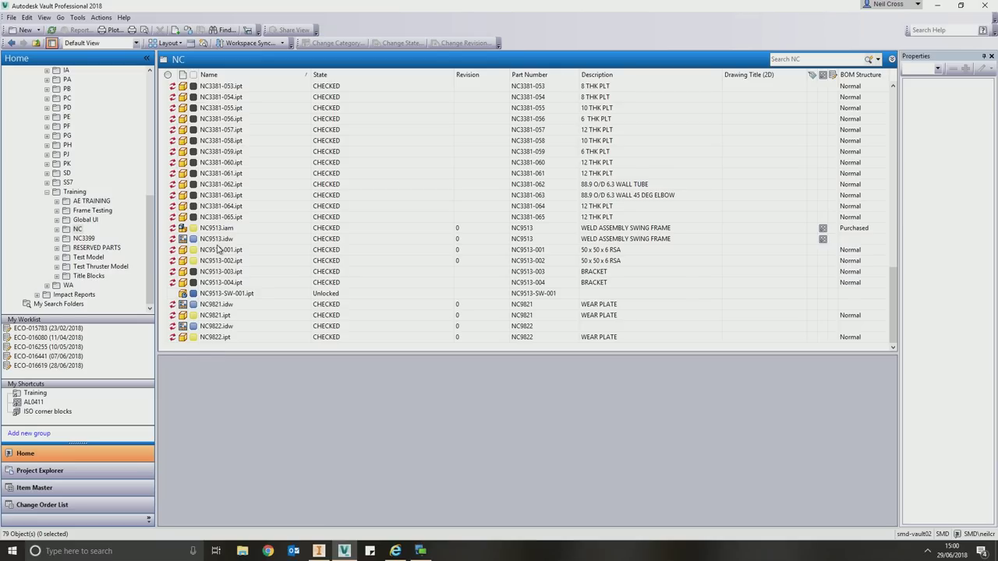
{"action": "left_click", "coordinate": [220, 228]}
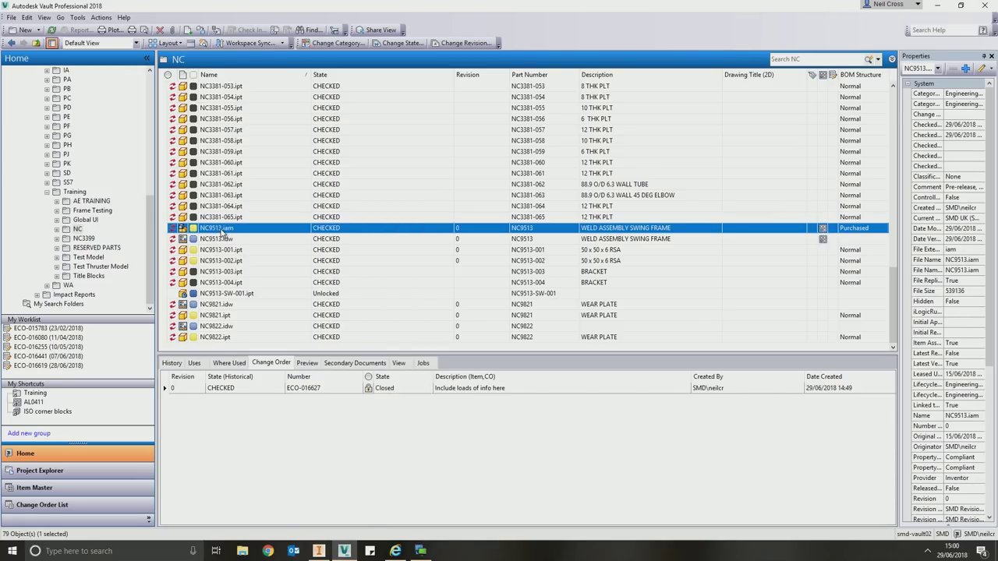
{"action": "right_click", "coordinate": [222, 231]}
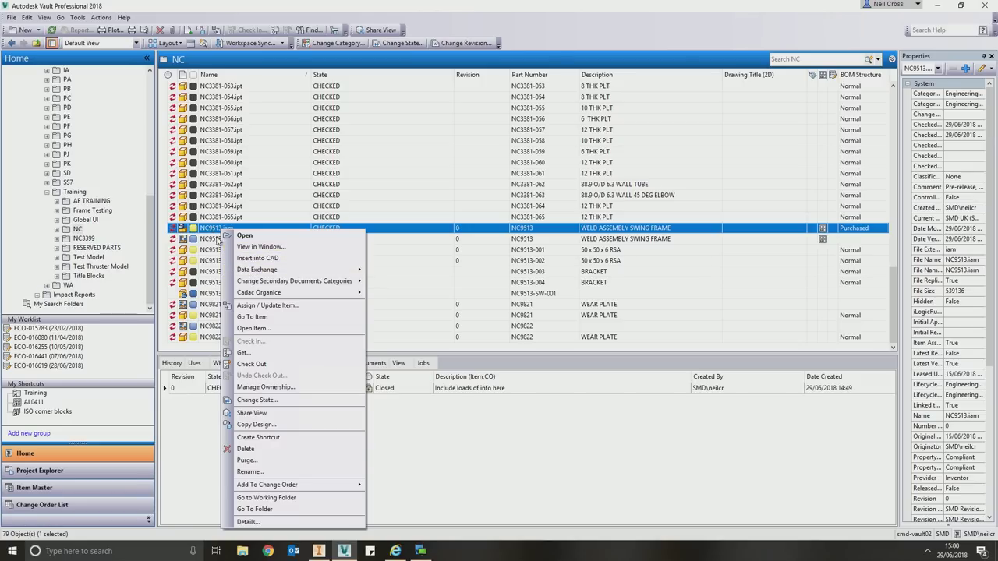
{"action": "left_click", "coordinate": [267, 318]}
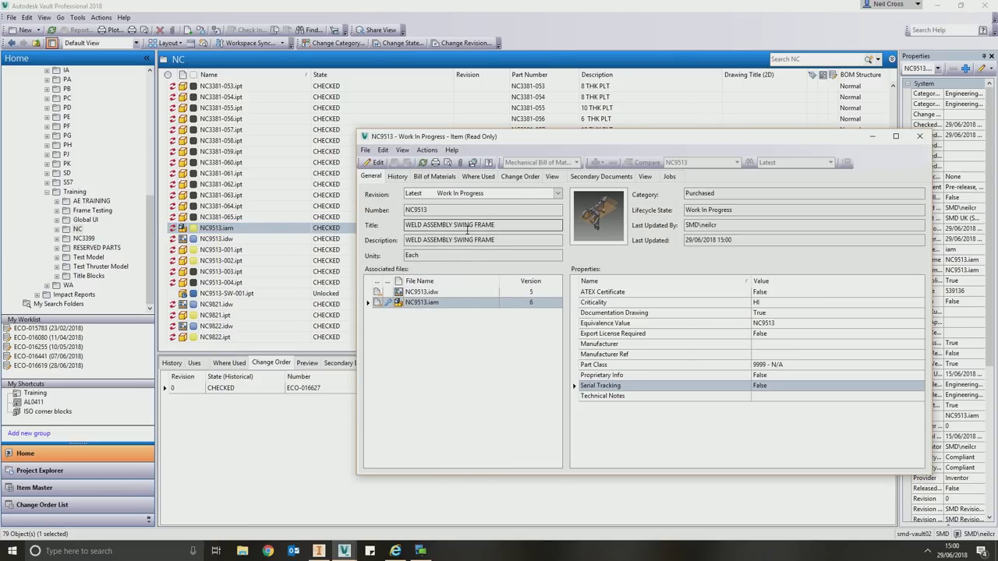
{"action": "left_click", "coordinate": [430, 177]}
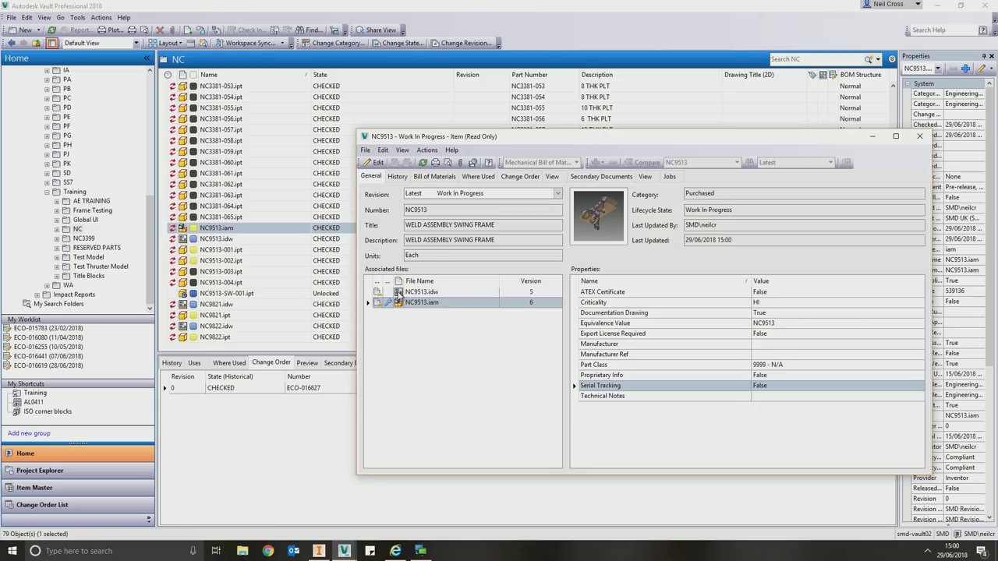
{"action": "left_click", "coordinate": [399, 294]}
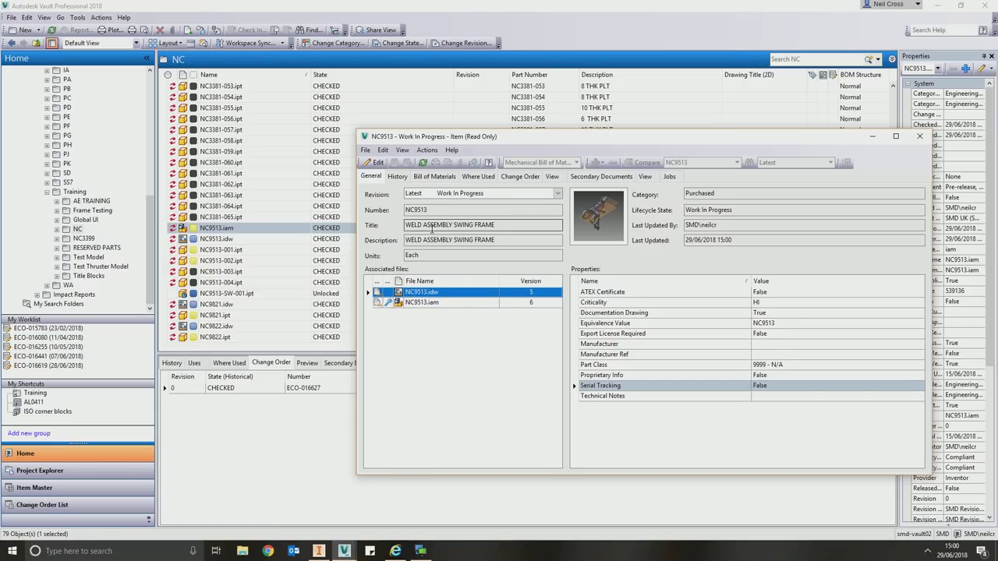
{"action": "right_click", "coordinate": [415, 296]}
{"action": "left_click", "coordinate": [398, 293]}
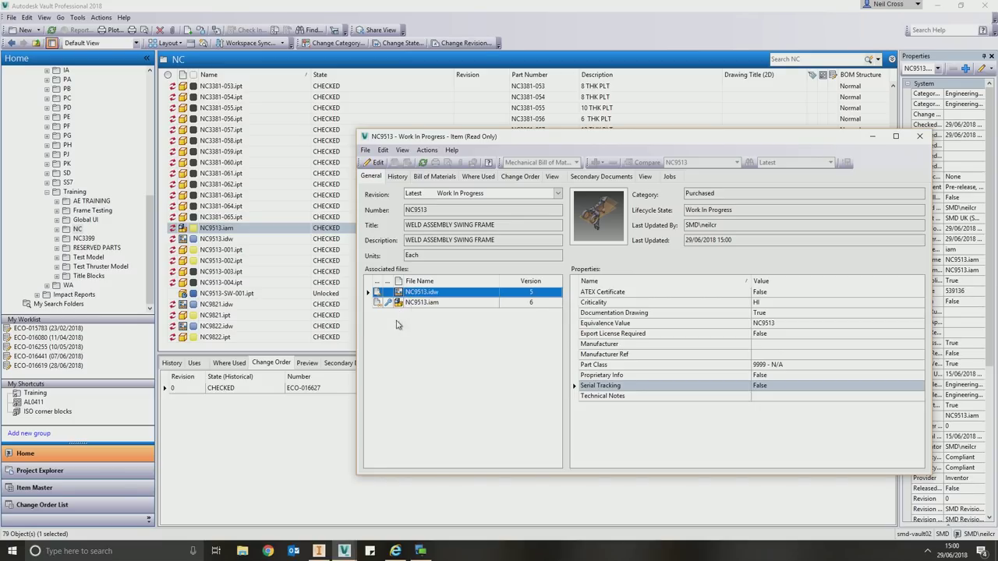
{"action": "left_click", "coordinate": [919, 137]}
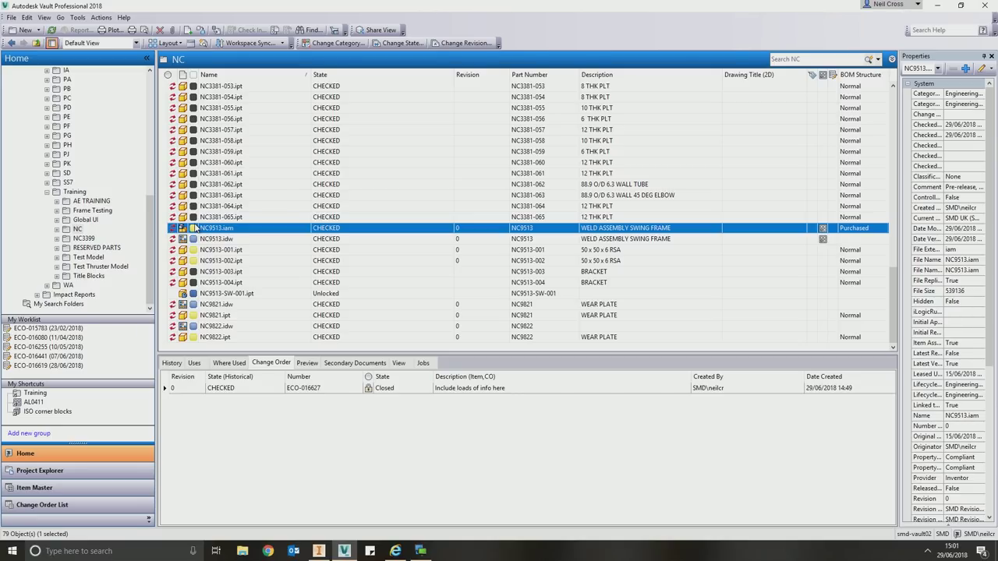
Step: Start a lifecycle state change on NC9513.idw and choose RELEASED FOR MANUFACTURE as the new state
{"action": "left_click", "coordinate": [243, 237]}
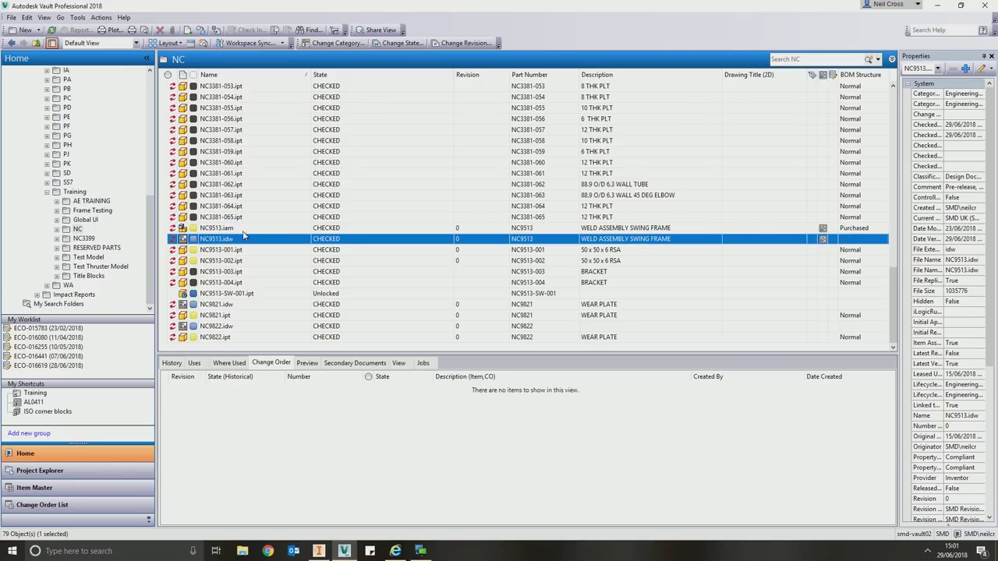
{"action": "left_click", "coordinate": [392, 43]}
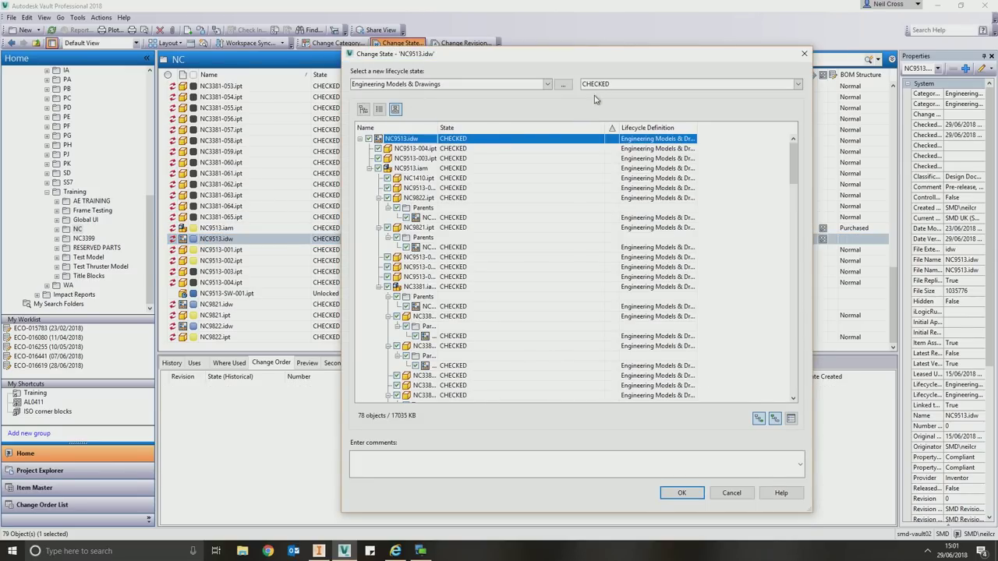
{"action": "left_click", "coordinate": [611, 88]}
{"action": "left_click", "coordinate": [611, 117]}
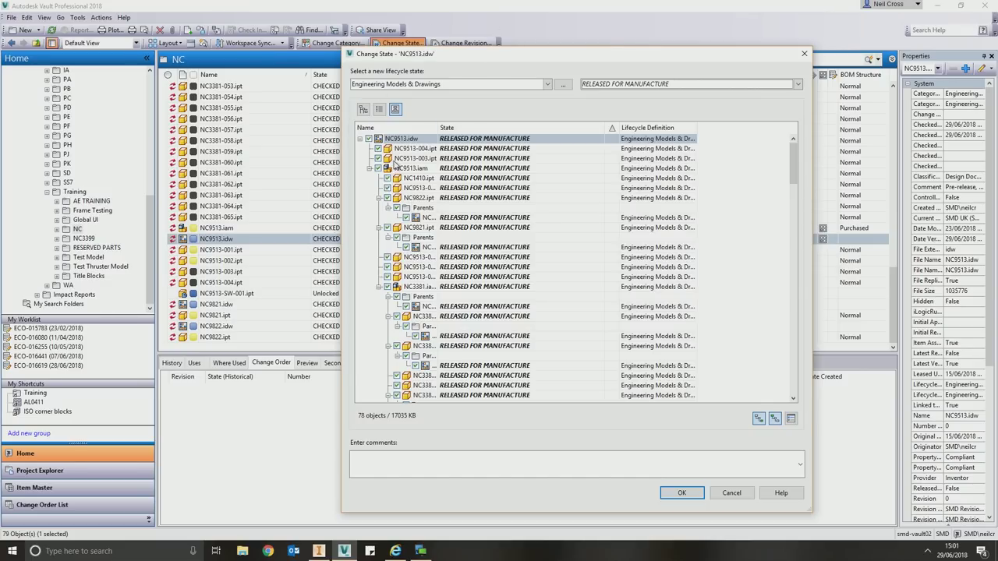
Step: Examine the parts and parent drawings included in the state change, widening the Name column to read their full file names
{"action": "left_click", "coordinate": [398, 140]}
{"action": "left_click", "coordinate": [429, 217]}
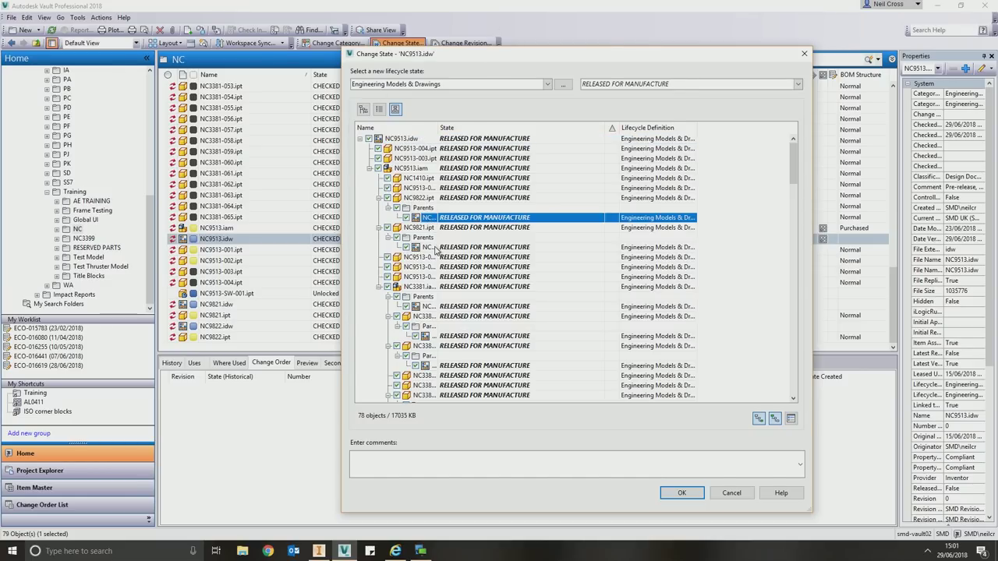
{"action": "left_click", "coordinate": [433, 248]}
{"action": "left_click", "coordinate": [426, 306]}
{"action": "left_click", "coordinate": [433, 336]}
{"action": "left_click", "coordinate": [439, 365]}
{"action": "scroll", "coordinate": [438, 368], "scroll_direction": "down", "scroll_amount": 6}
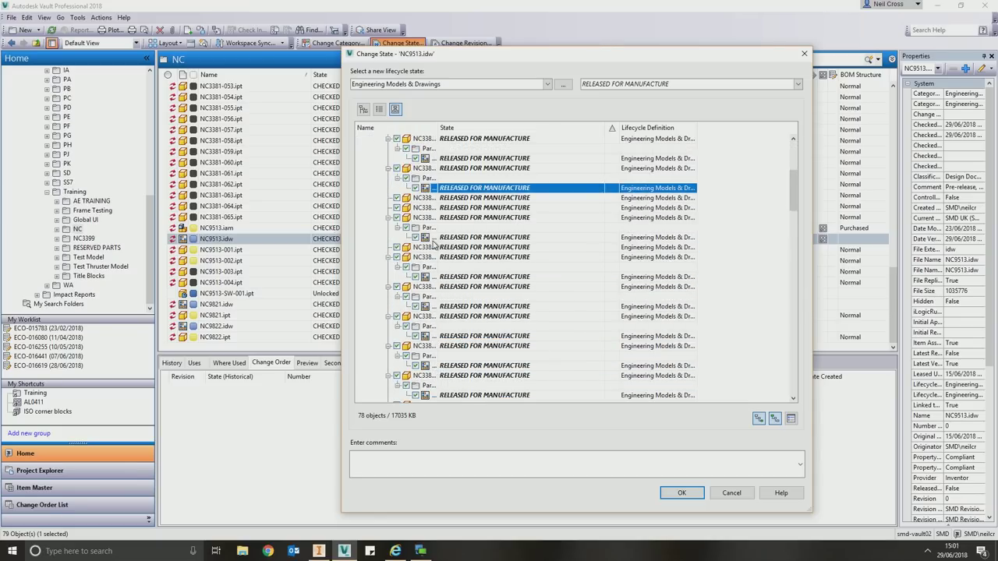
{"action": "left_click", "coordinate": [431, 238]}
{"action": "left_click", "coordinate": [434, 277]}
{"action": "left_click", "coordinate": [433, 306]}
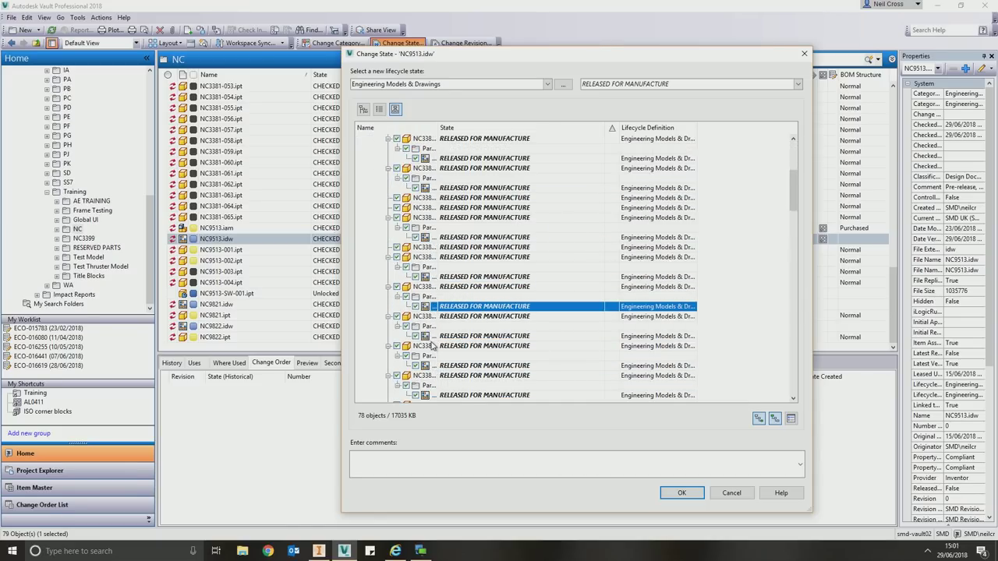
{"action": "left_click", "coordinate": [431, 336]}
{"action": "left_click_drag", "start_coordinate": [437, 127], "coordinate": [503, 127]}
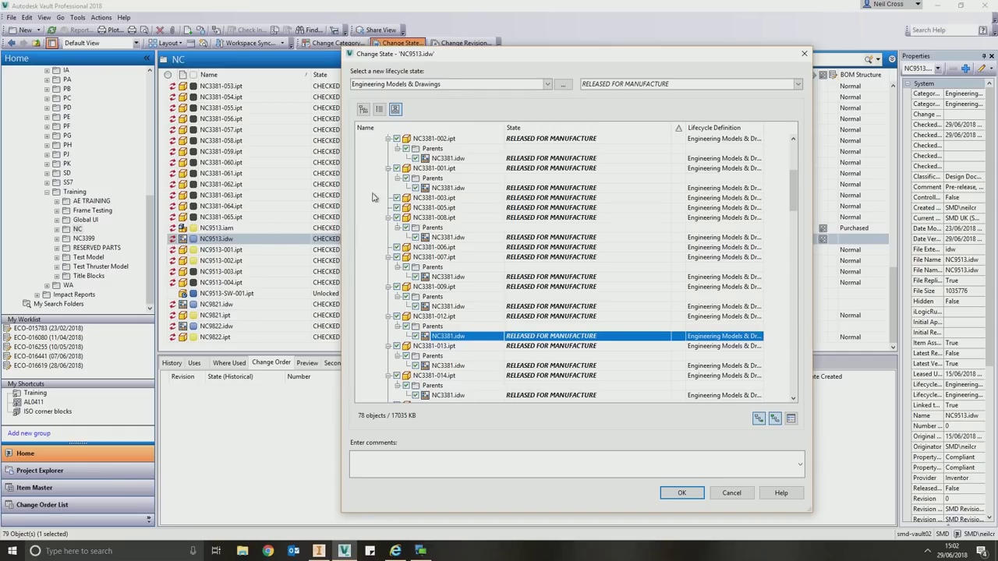
{"action": "left_click_drag", "start_coordinate": [437, 59], "coordinate": [545, 50]}
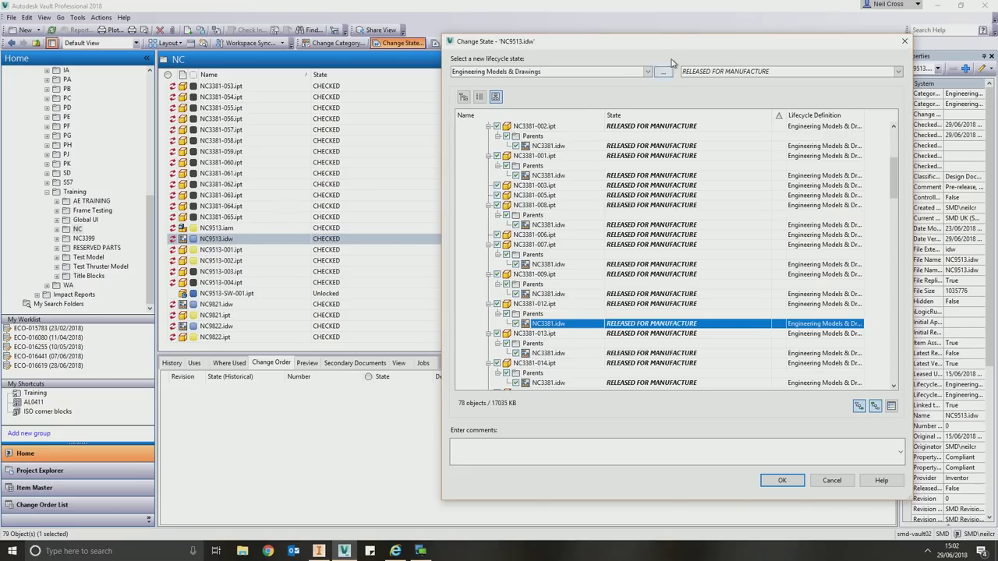
{"action": "left_click_drag", "start_coordinate": [566, 39], "coordinate": [421, 38]}
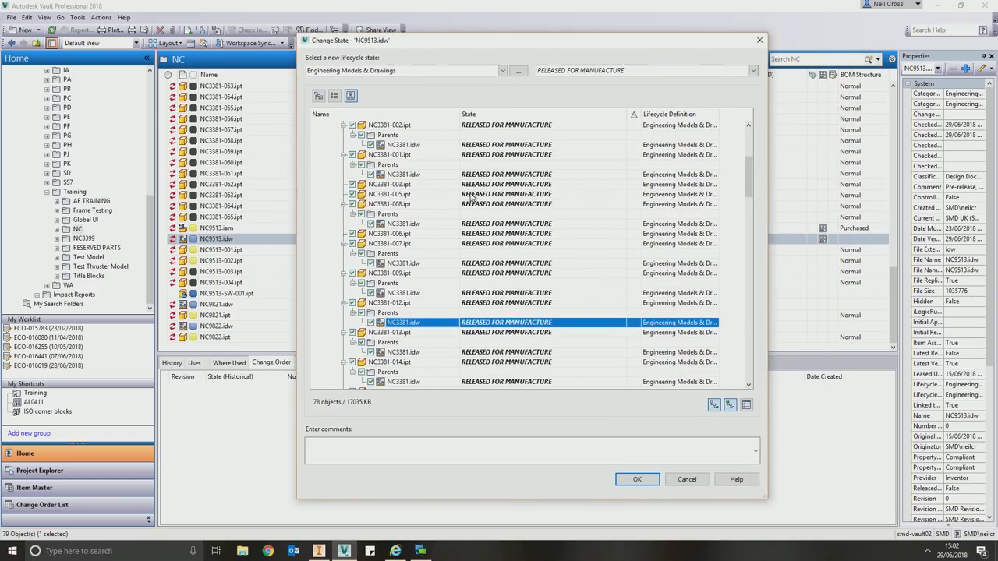
Step: Apply the RELEASED FOR MANUFACTURE state change to NC9513.idw and all its related files
{"action": "left_click_drag", "start_coordinate": [752, 183], "coordinate": [746, 123]}
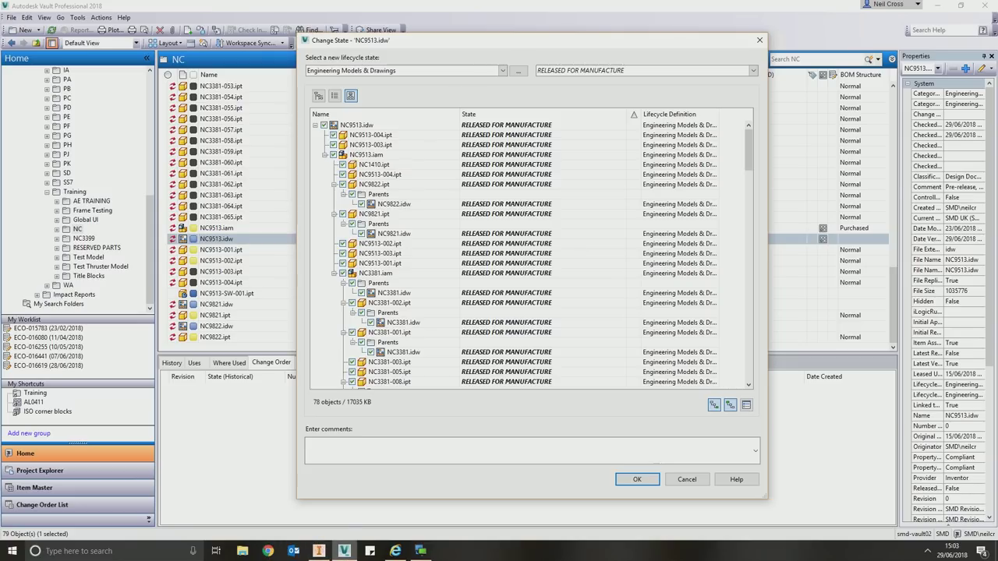
{"action": "mouse_move", "coordinate": [426, 555]}
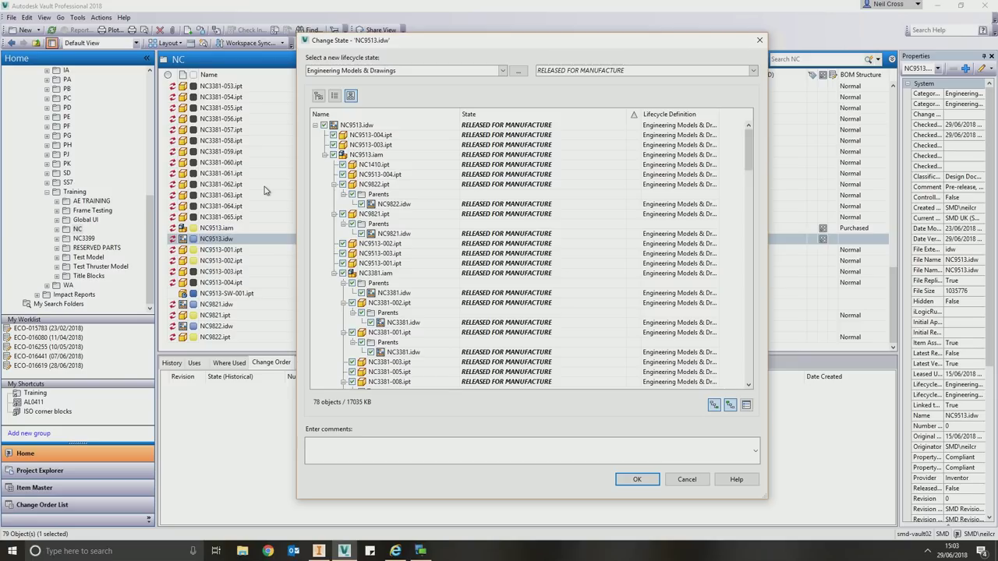
{"action": "left_click", "coordinate": [637, 480]}
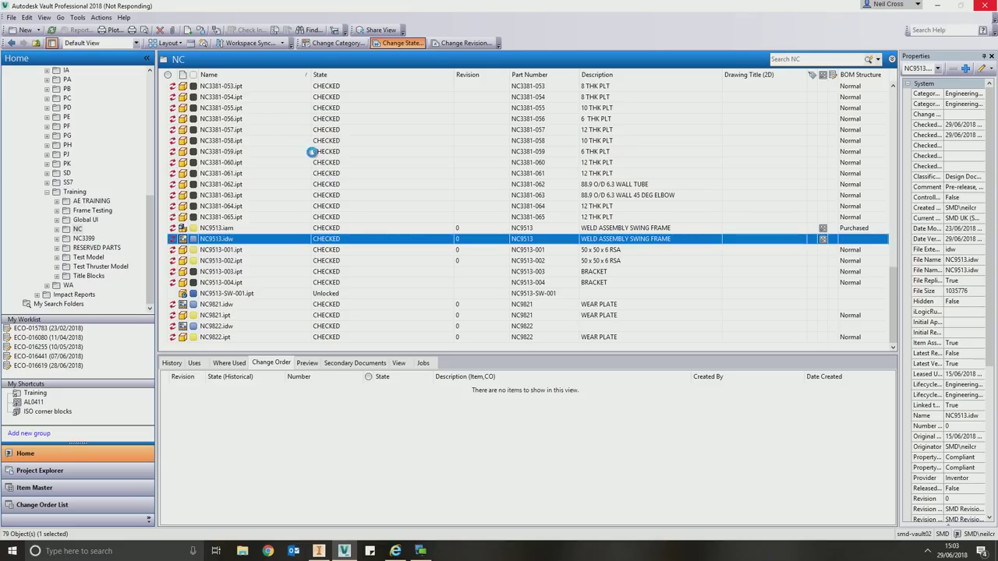
Step: Open the Job Server Queue and examine the property synchronization, secondary document and item sync jobs
{"action": "left_click", "coordinate": [77, 17]}
{"action": "left_click", "coordinate": [109, 105]}
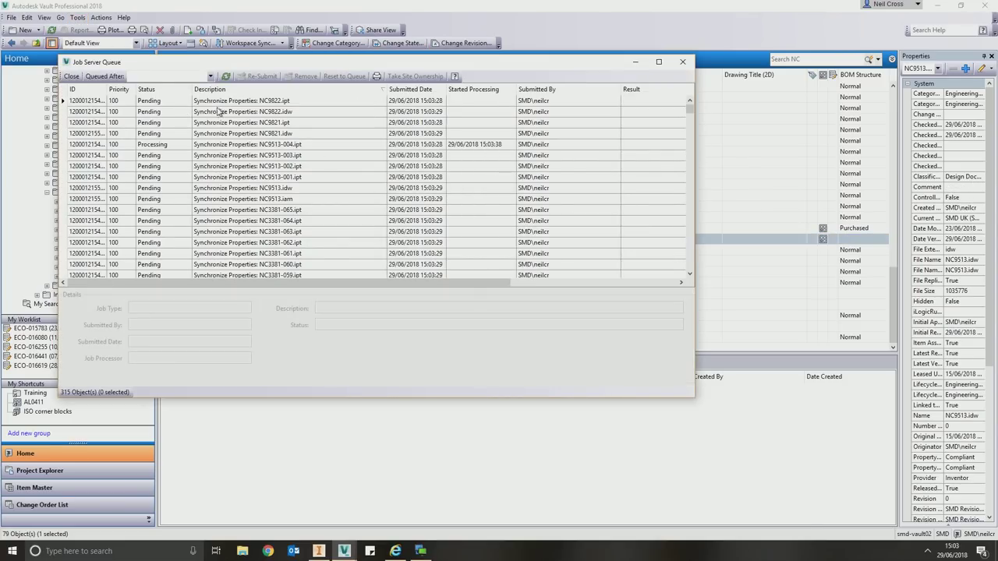
{"action": "left_click_drag", "start_coordinate": [690, 109], "coordinate": [693, 222]}
{"action": "left_click", "coordinate": [207, 157]}
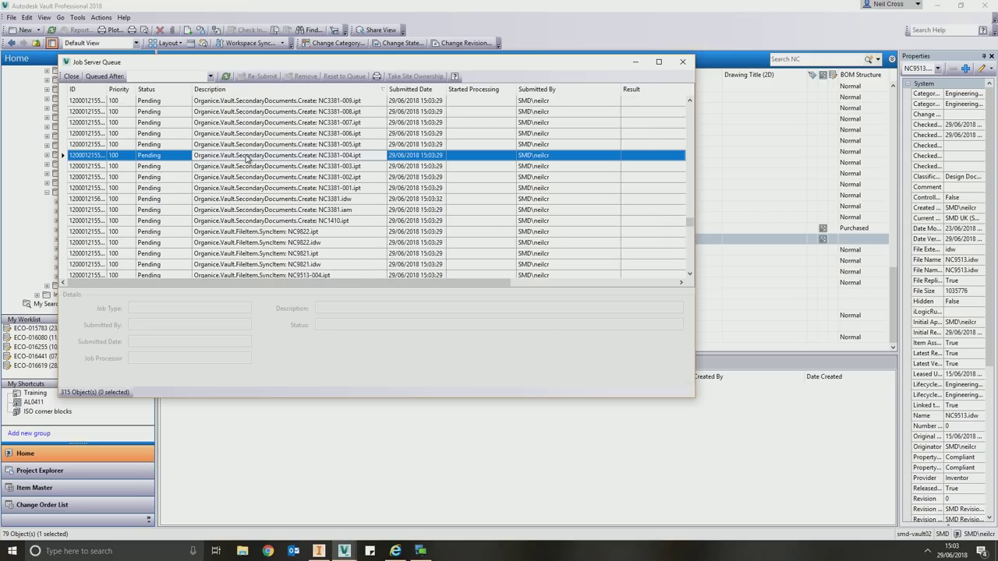
{"action": "left_click", "coordinate": [205, 146]}
{"action": "left_click", "coordinate": [223, 133]}
{"action": "left_click", "coordinate": [226, 122]}
{"action": "left_click", "coordinate": [226, 112]}
{"action": "left_click", "coordinate": [226, 101]}
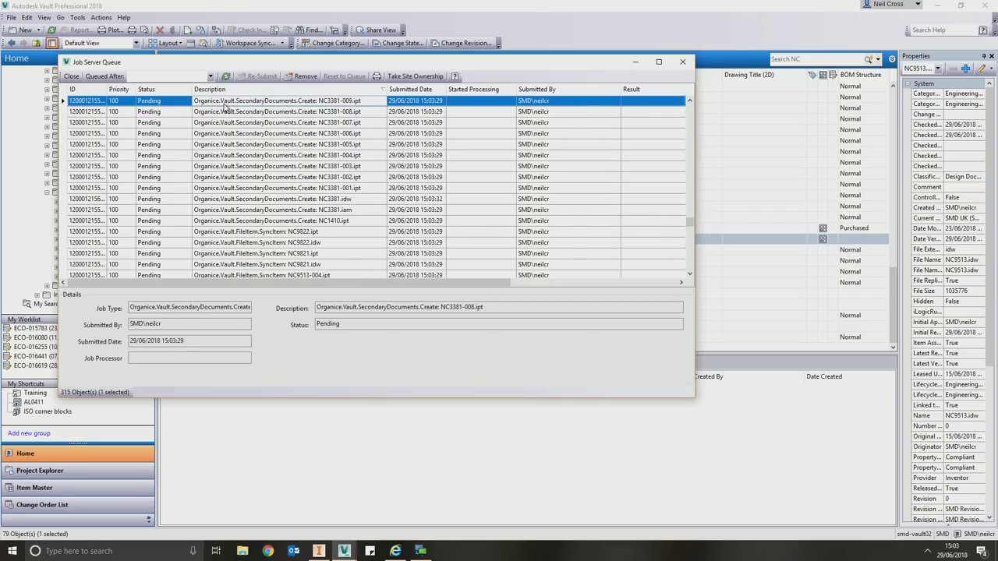
{"action": "left_click", "coordinate": [229, 123]}
{"action": "left_click", "coordinate": [241, 145]}
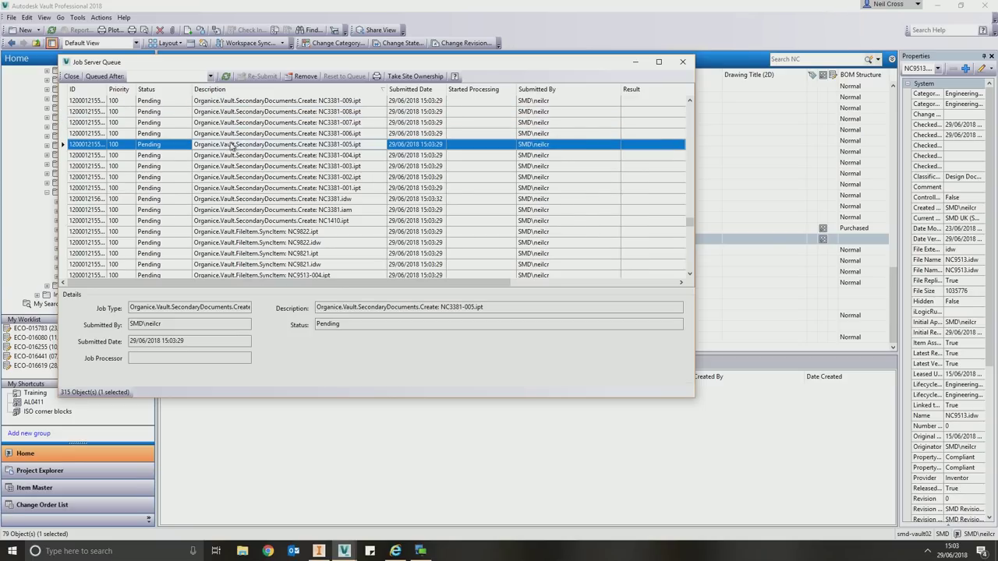
{"action": "left_click", "coordinate": [275, 244]}
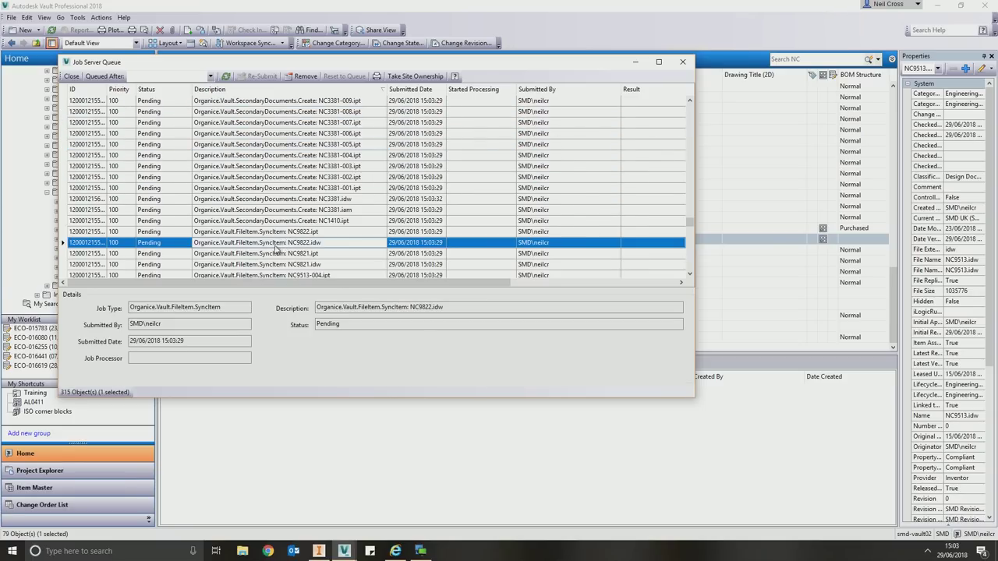
{"action": "left_click", "coordinate": [283, 200]}
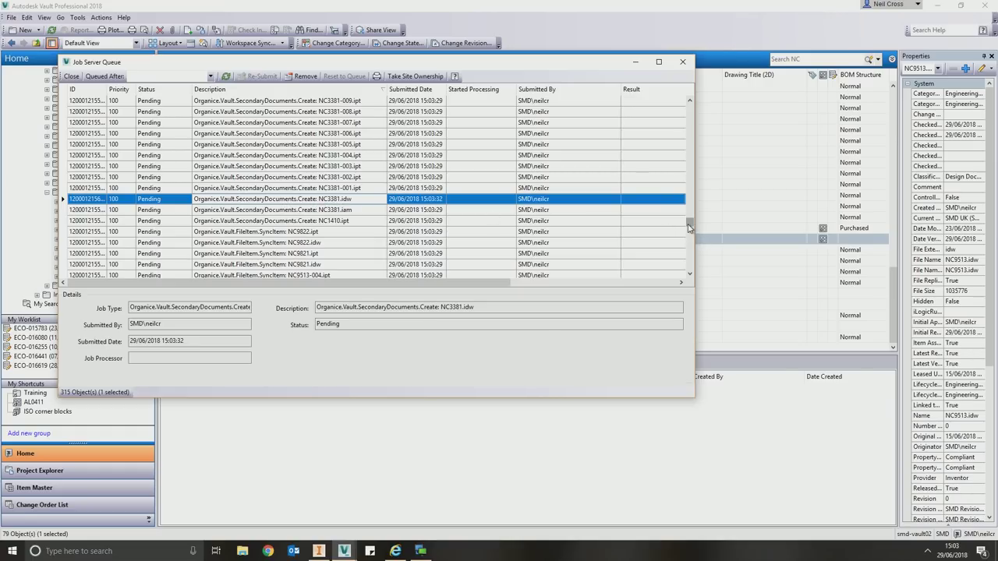
{"action": "left_click_drag", "start_coordinate": [690, 224], "coordinate": [692, 137]}
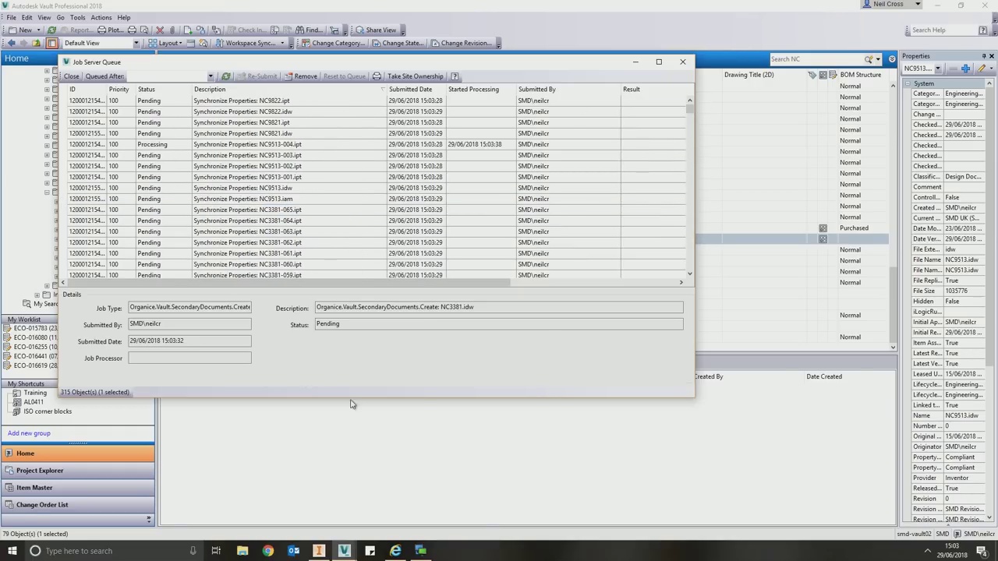
Step: Switch to the DameWare remote session and browse the K: drive to wallsend\LiveVaultXML, checking its part_rev_pdf subfolder
{"action": "left_click", "coordinate": [421, 551]}
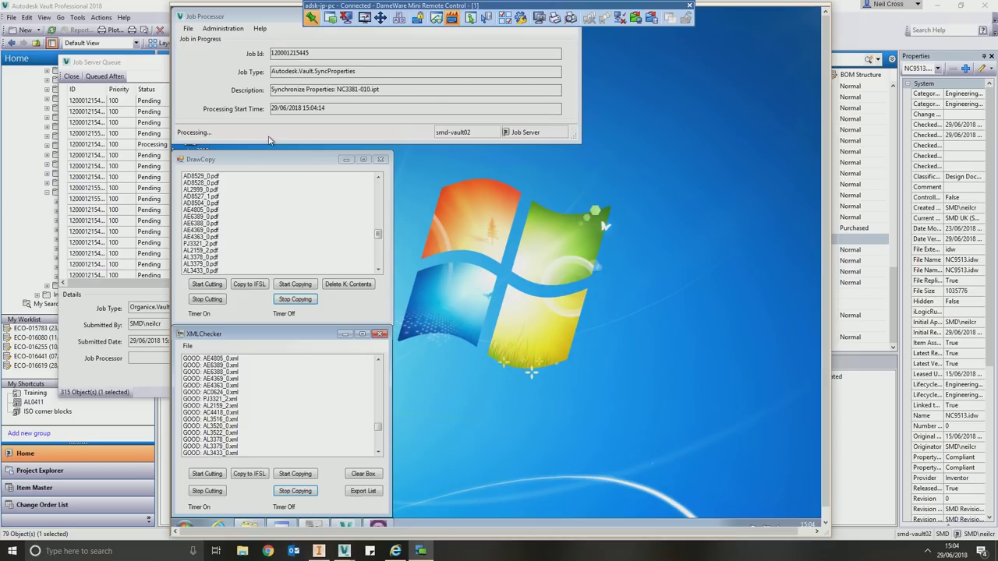
{"action": "left_click", "coordinate": [254, 527]}
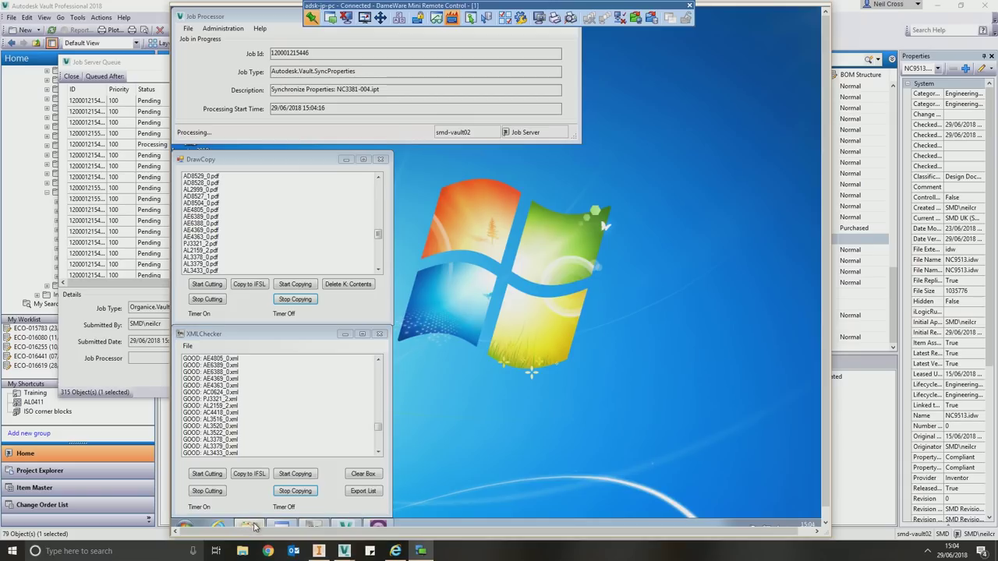
{"action": "left_click", "coordinate": [293, 364]}
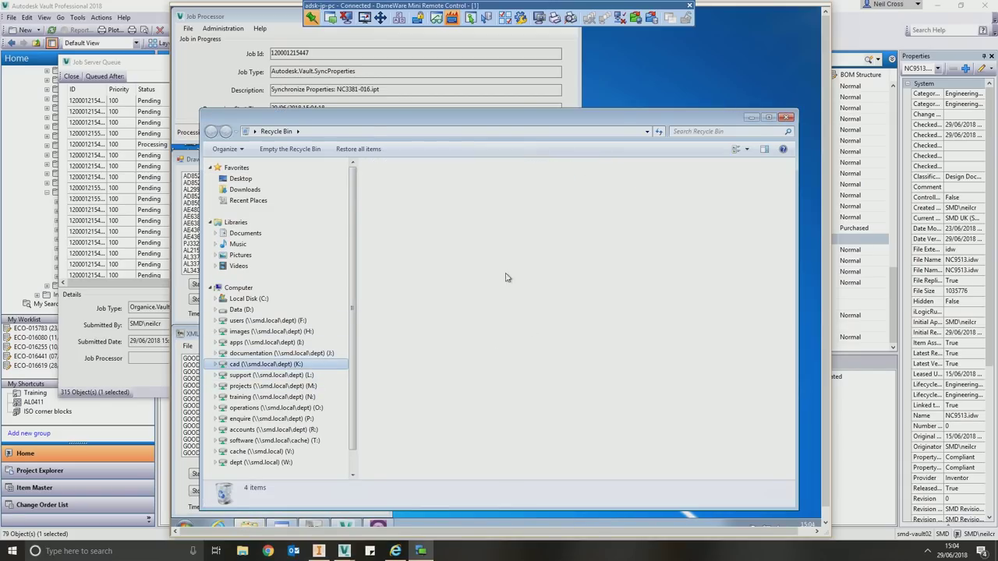
{"action": "double_click", "coordinate": [394, 181]}
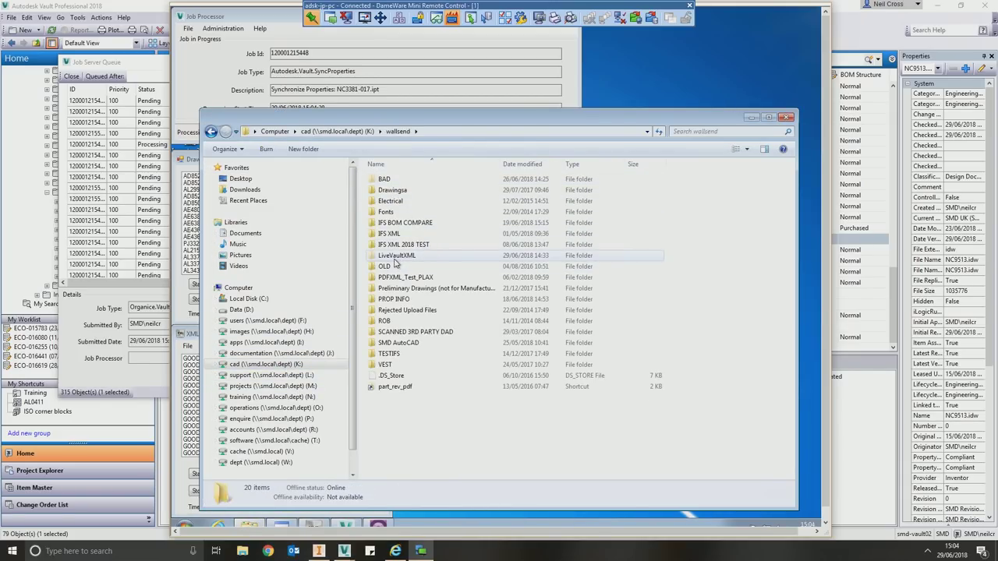
{"action": "double_click", "coordinate": [382, 256]}
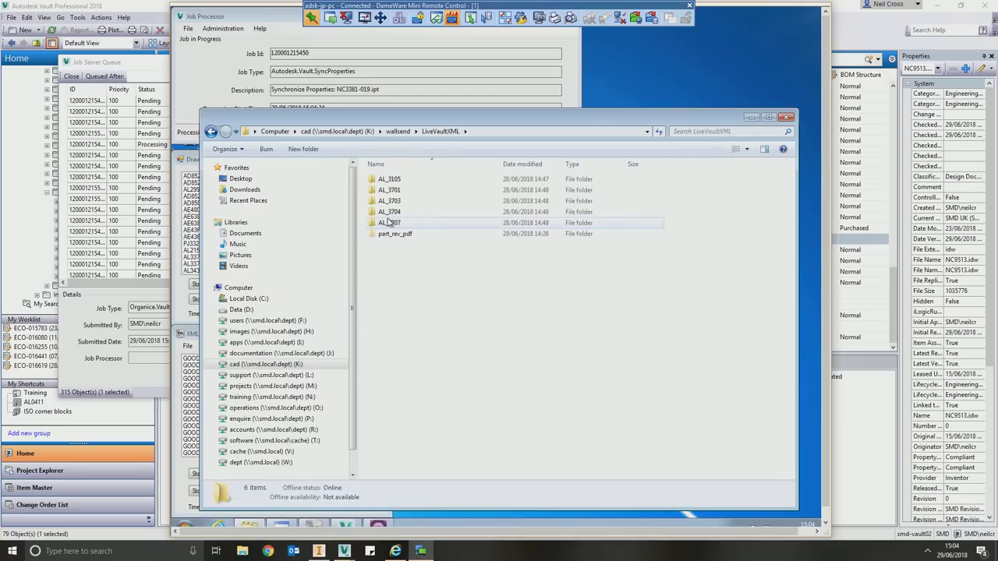
{"action": "double_click", "coordinate": [395, 234]}
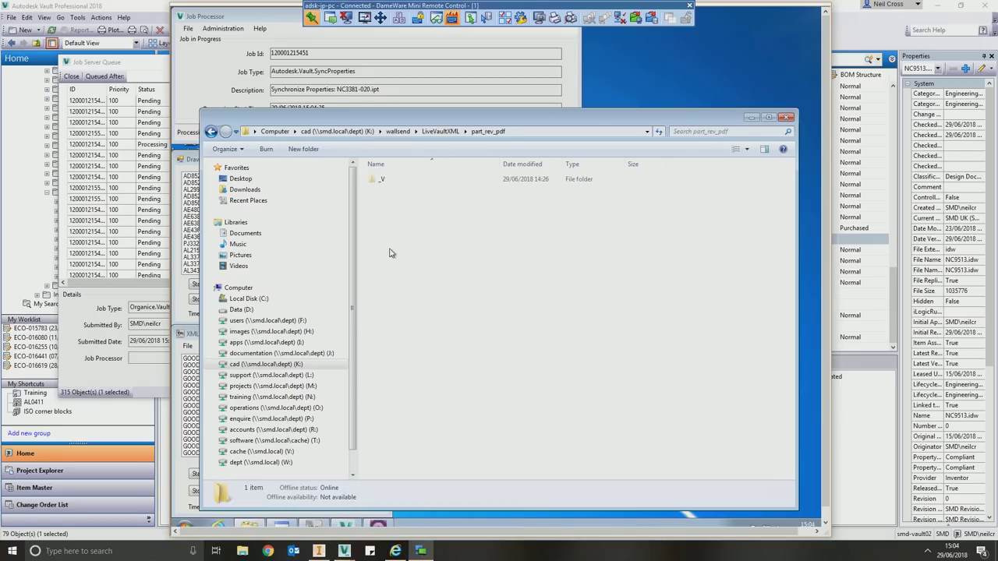
{"action": "key", "text": "BackSpace"}
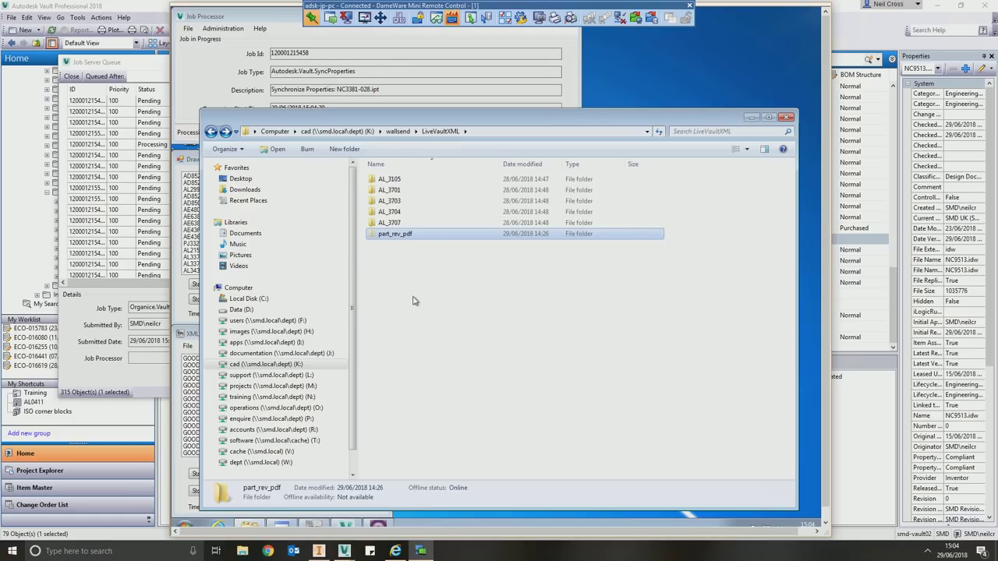
{"action": "left_click", "coordinate": [753, 118]}
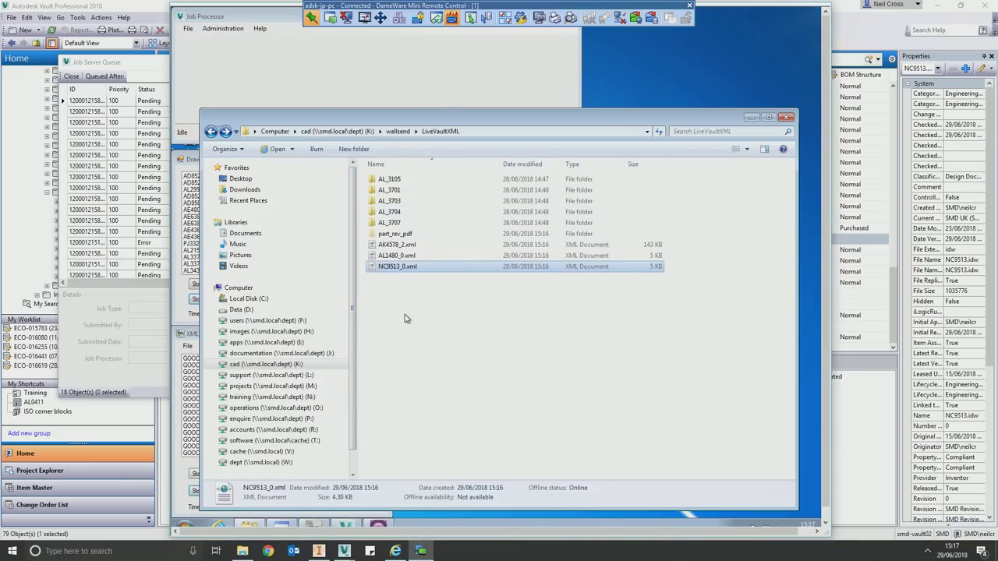
Step: Refresh the Job Server Queue in Vault to check the outstanding jobs, and return to the LiveVaultXML folder in the DameWare remote session
{"action": "left_click", "coordinate": [140, 78]}
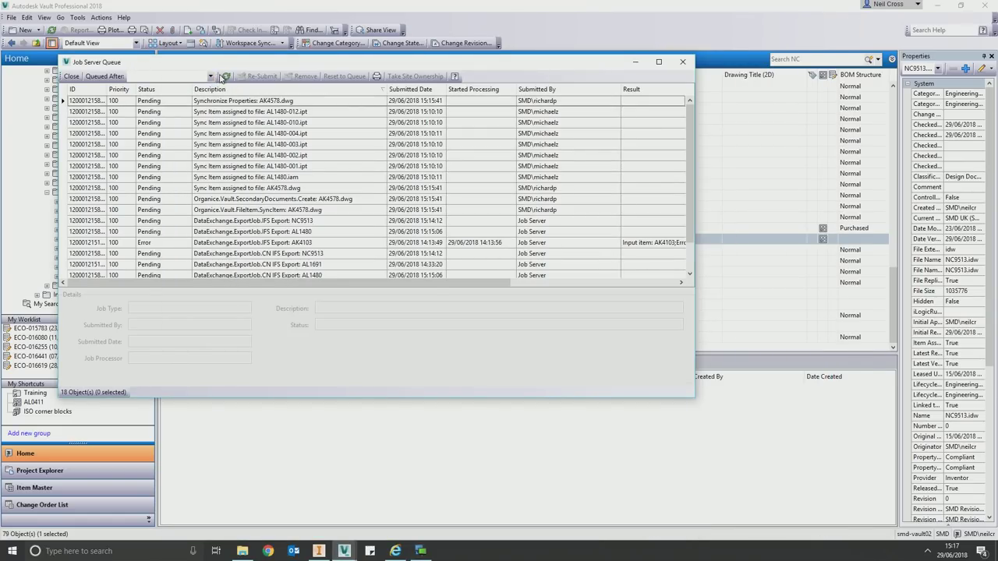
{"action": "left_click", "coordinate": [225, 77]}
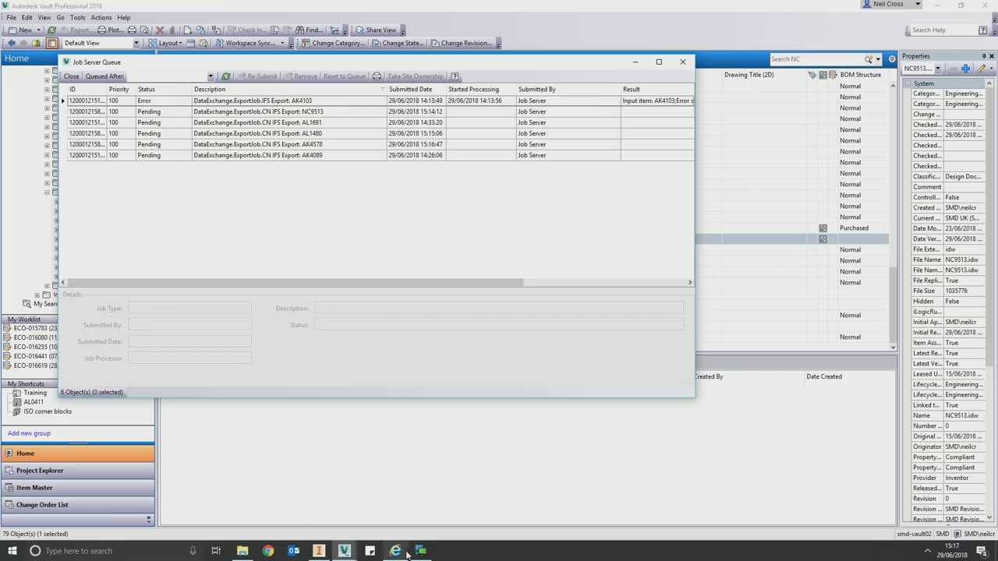
{"action": "left_click", "coordinate": [421, 551]}
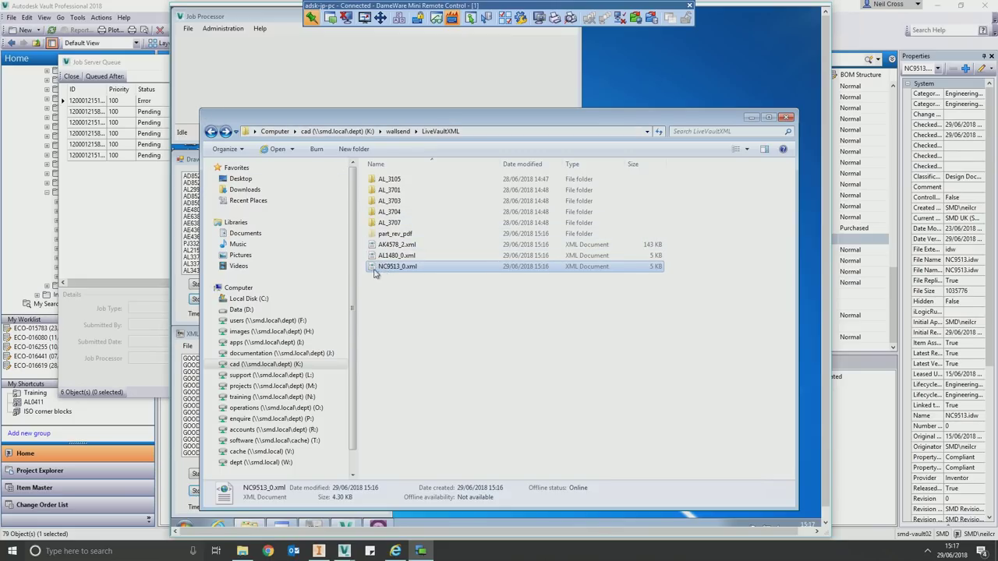
{"action": "left_click_drag", "start_coordinate": [228, 115], "coordinate": [335, 96]}
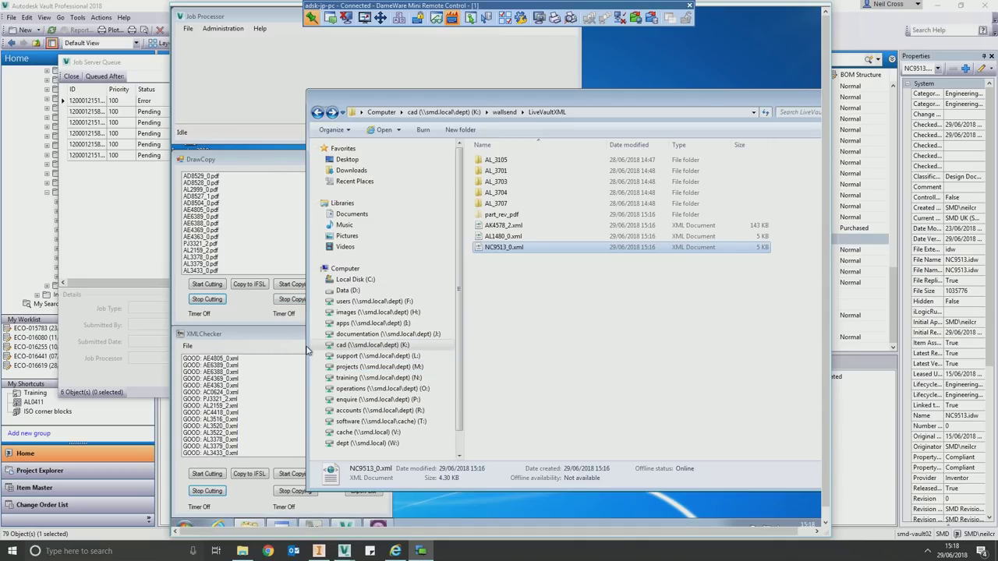
Step: Delete NC9513_0.pdf from the part_rev_pdf subfolder of LiveVaultXML
{"action": "left_click", "coordinate": [505, 216]}
{"action": "double_click", "coordinate": [505, 215]}
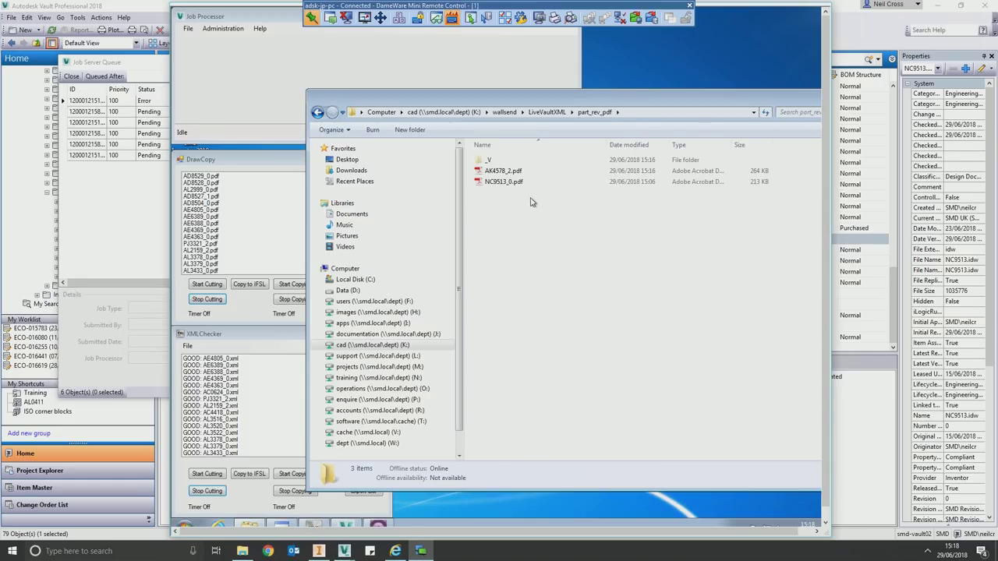
{"action": "left_click", "coordinate": [489, 184]}
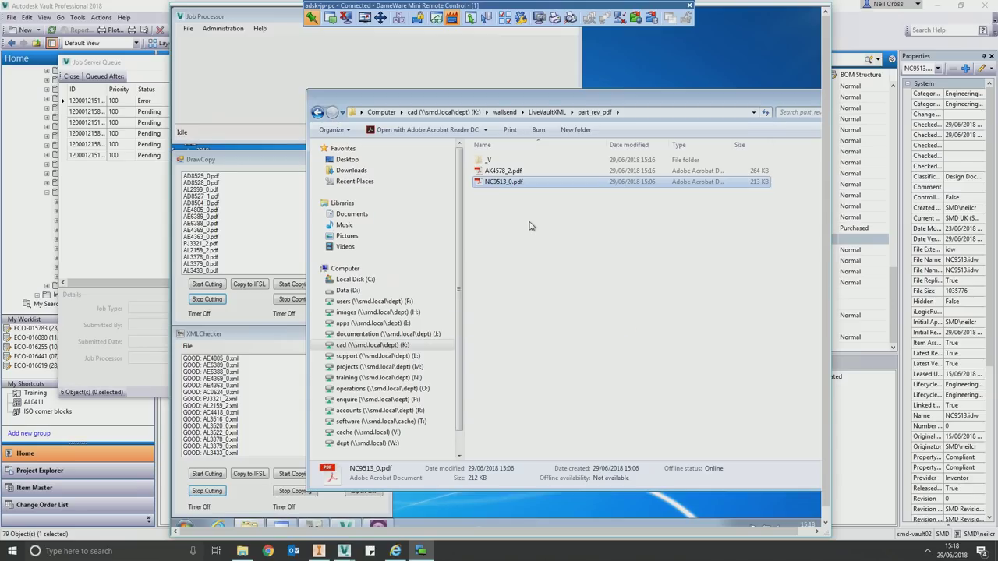
{"action": "key", "text": "Delete"}
{"action": "left_click", "coordinate": [550, 312]}
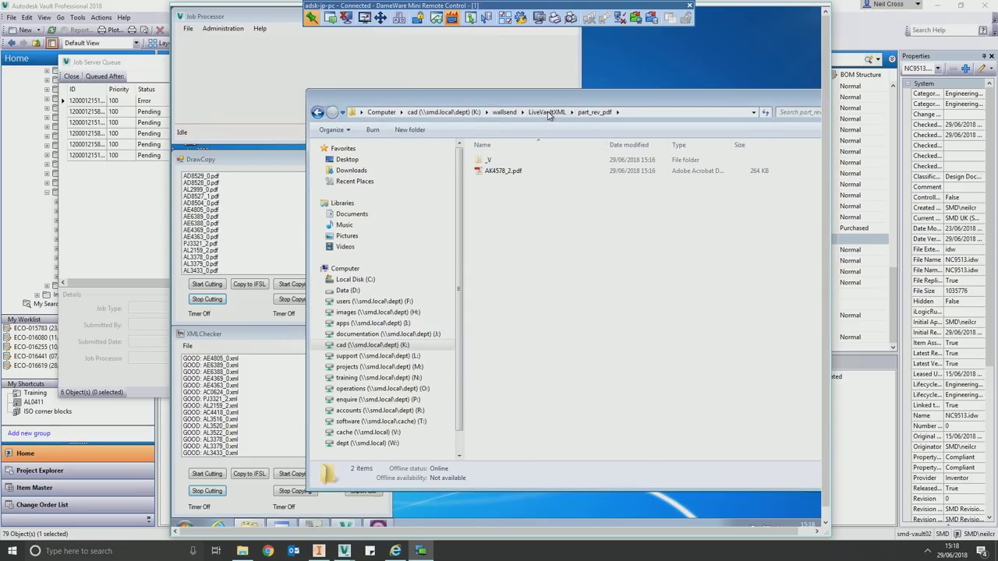
Step: Return to the LiveVaultXML folder and delete NC9513_0.xml
{"action": "left_click", "coordinate": [549, 113]}
{"action": "left_click", "coordinate": [507, 247]}
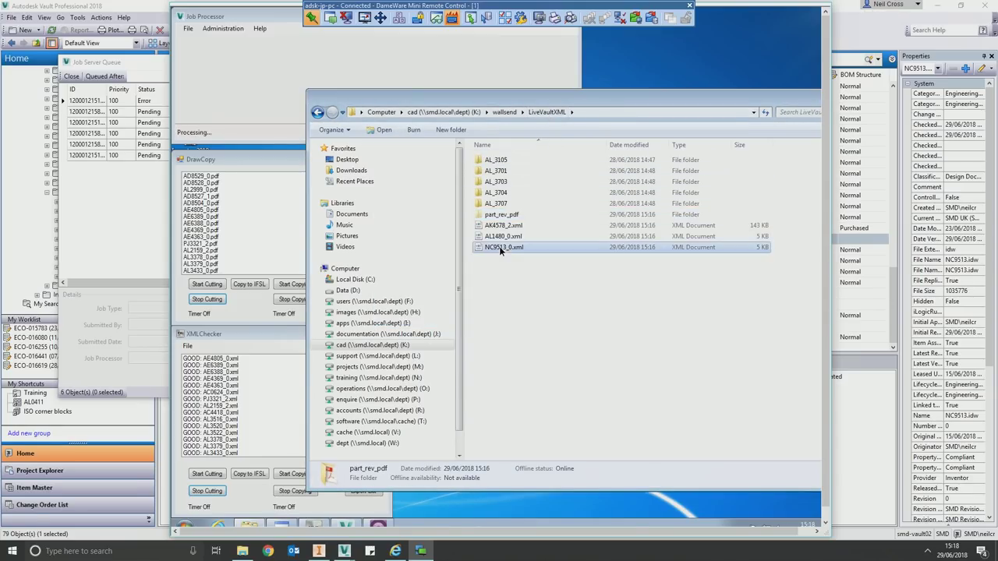
{"action": "key", "text": "Delete"}
{"action": "left_click", "coordinate": [560, 313]}
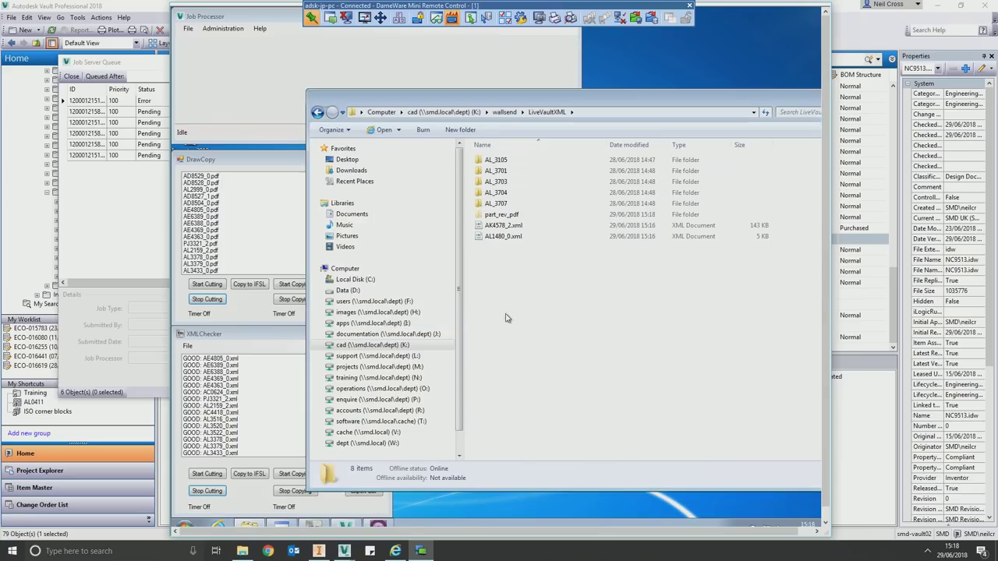
Step: Start the copying timers in both XMLChecker and DrawCopy, and bring the LiveVaultXML folder back into view
{"action": "left_click", "coordinate": [242, 358]}
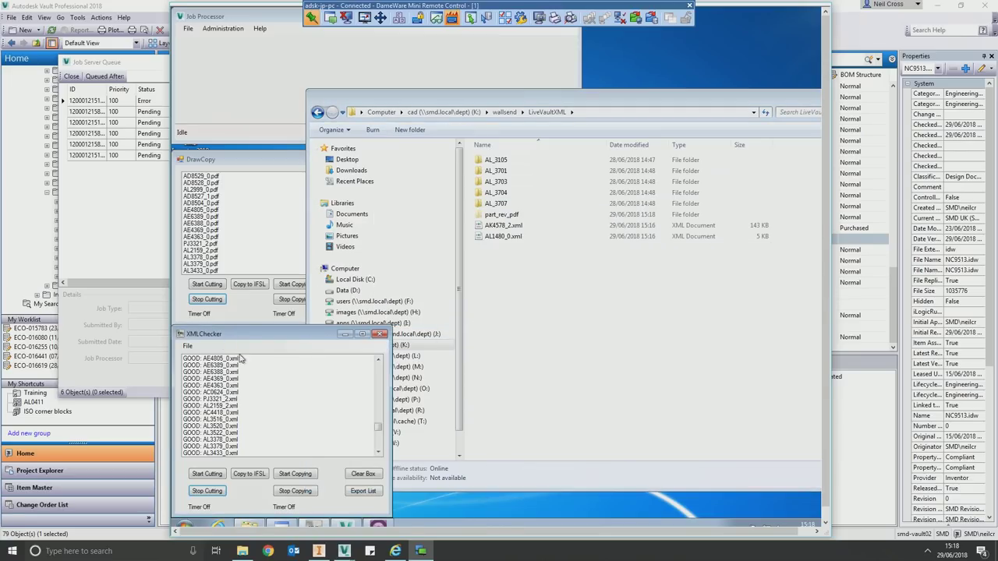
{"action": "left_click", "coordinate": [294, 477]}
{"action": "left_click", "coordinate": [292, 306]}
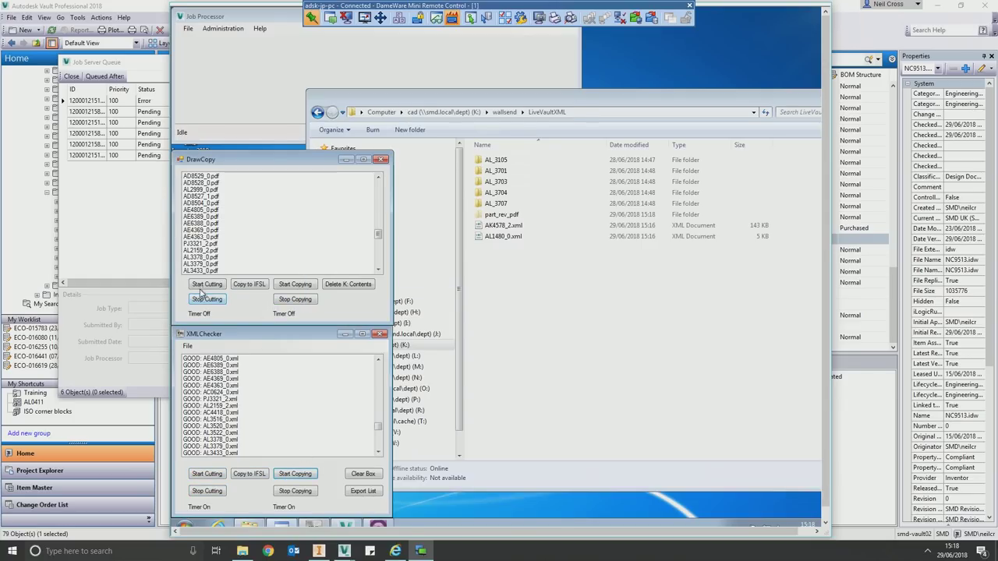
{"action": "left_click", "coordinate": [297, 284]}
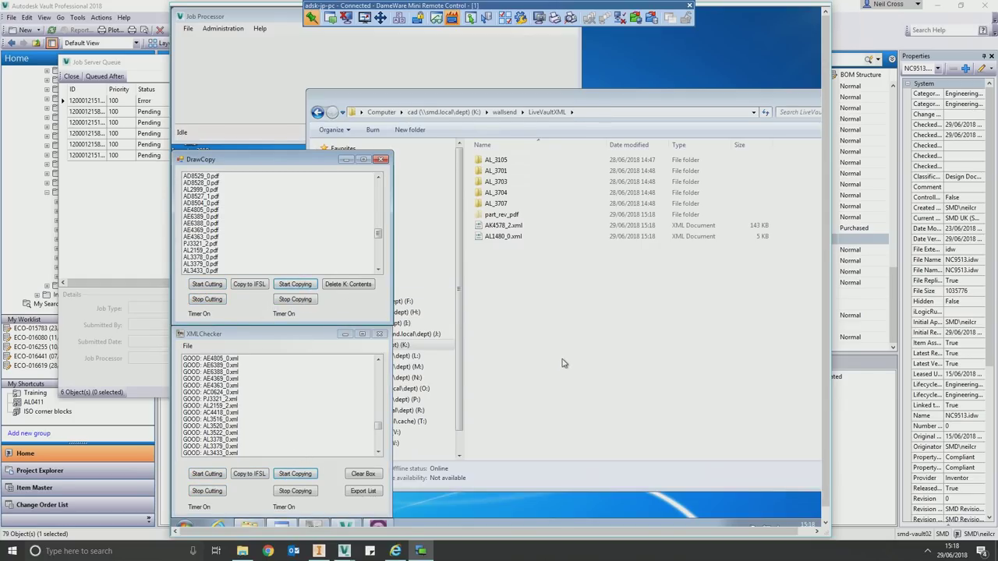
{"action": "left_click", "coordinate": [541, 99]}
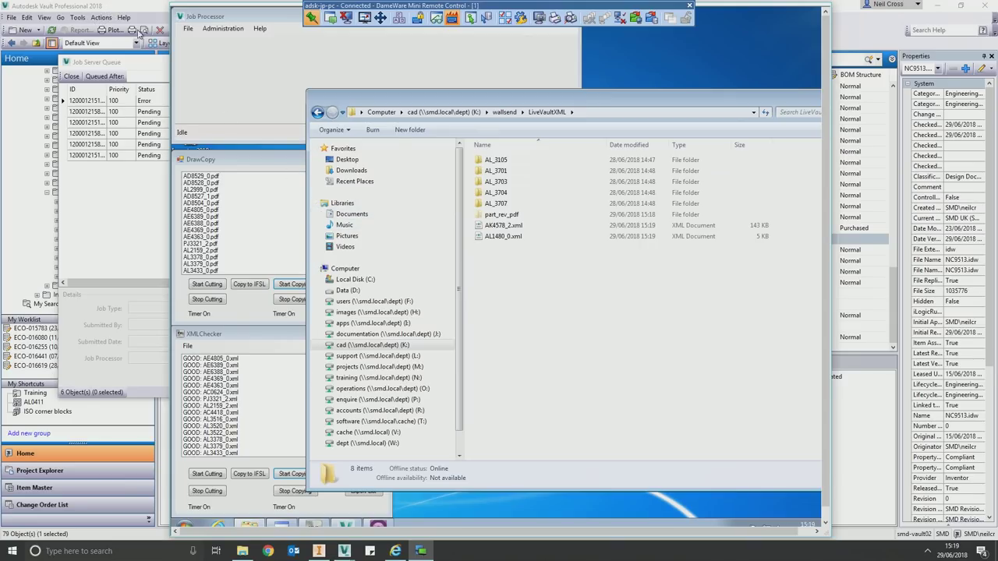
Step: Switch back to Vault, check the jobs left in the Job Server Queue and close the queue
{"action": "left_click", "coordinate": [134, 75]}
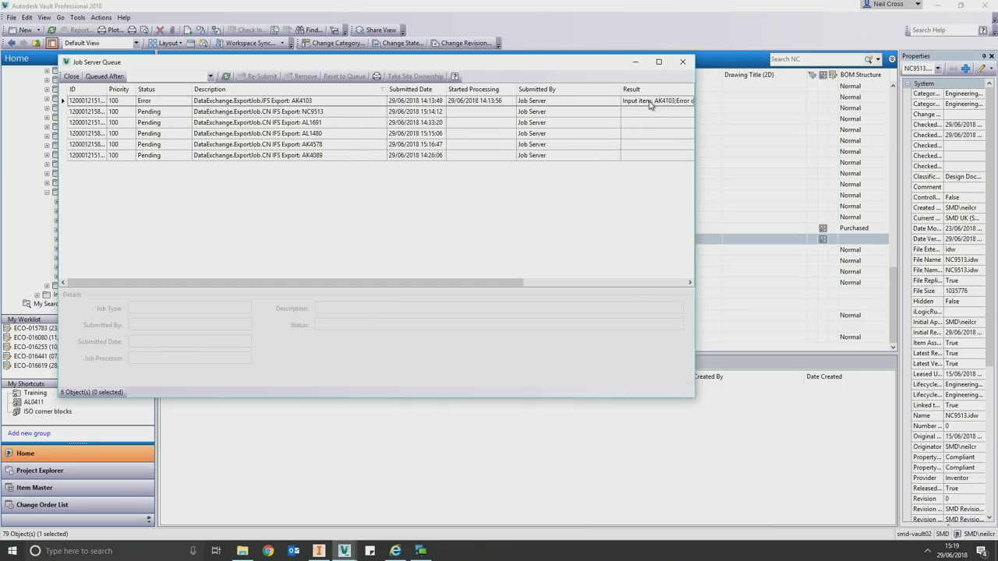
{"action": "left_click", "coordinate": [683, 62]}
{"action": "left_click", "coordinate": [104, 9]}
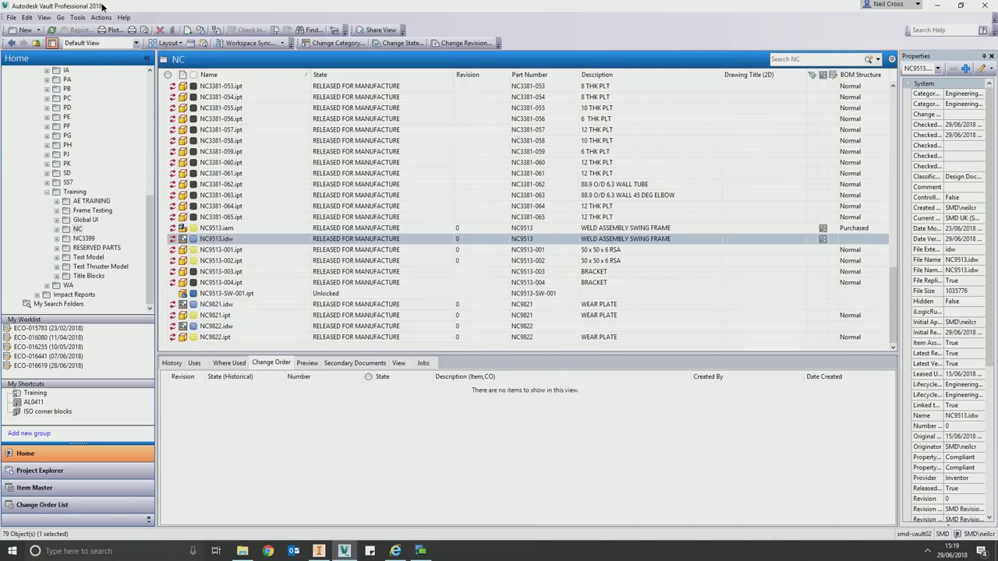
Step: Refresh the NC folder and examine the PDF listed as a secondary document of NC9513.idw, closing the viewer when done
{"action": "left_click", "coordinate": [51, 29]}
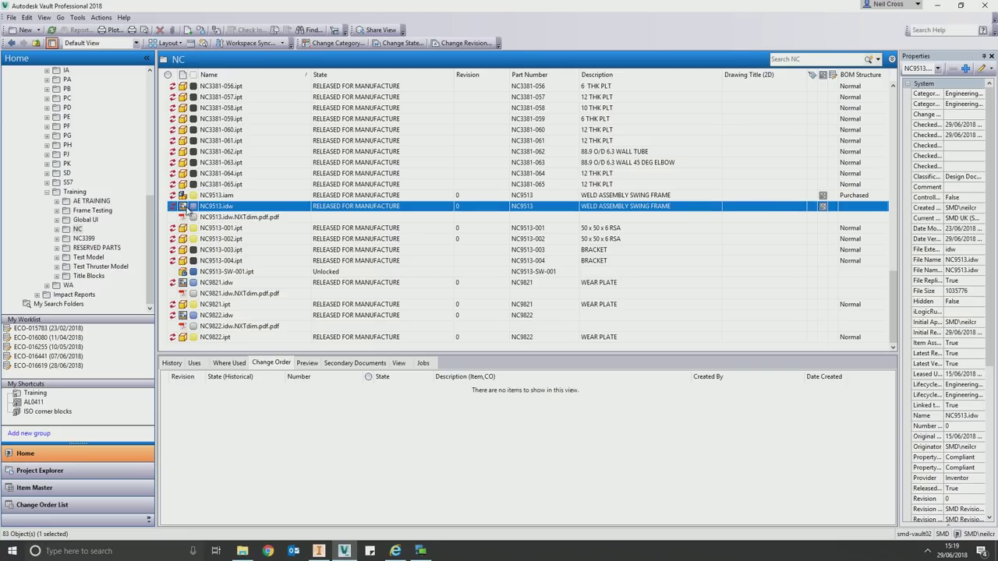
{"action": "left_click", "coordinate": [349, 364]}
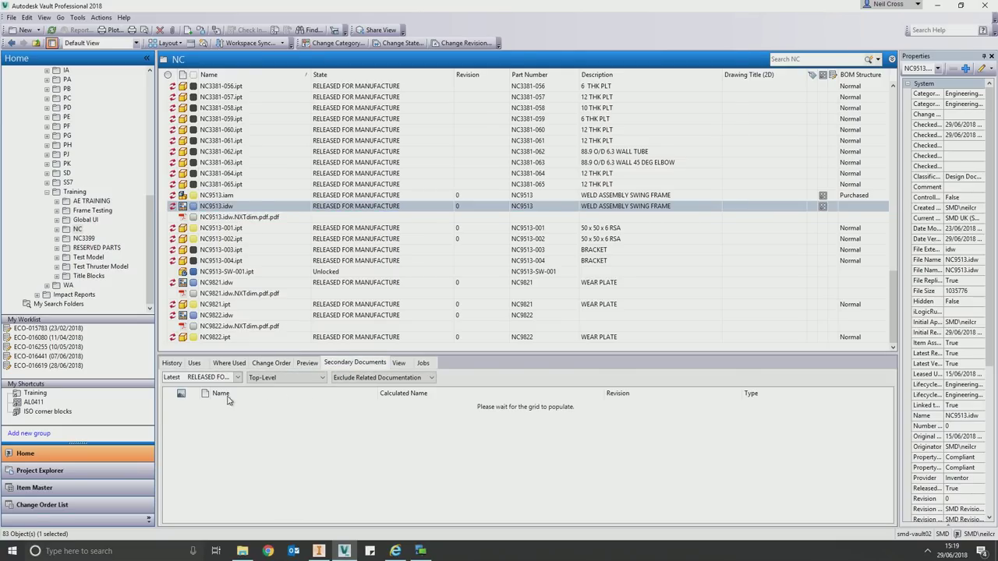
{"action": "right_click", "coordinate": [222, 421]}
{"action": "left_click", "coordinate": [247, 424]}
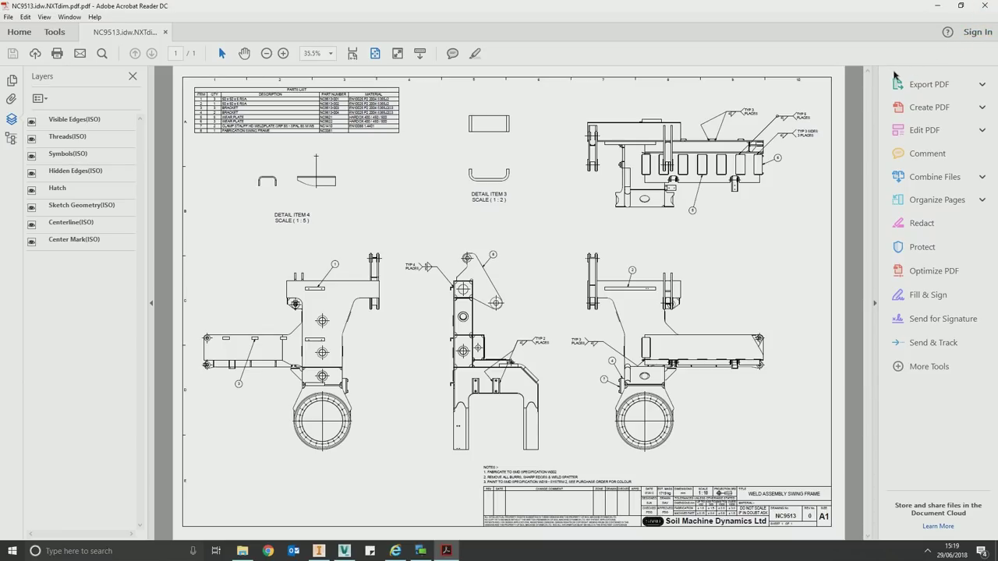
{"action": "left_click", "coordinate": [984, 5]}
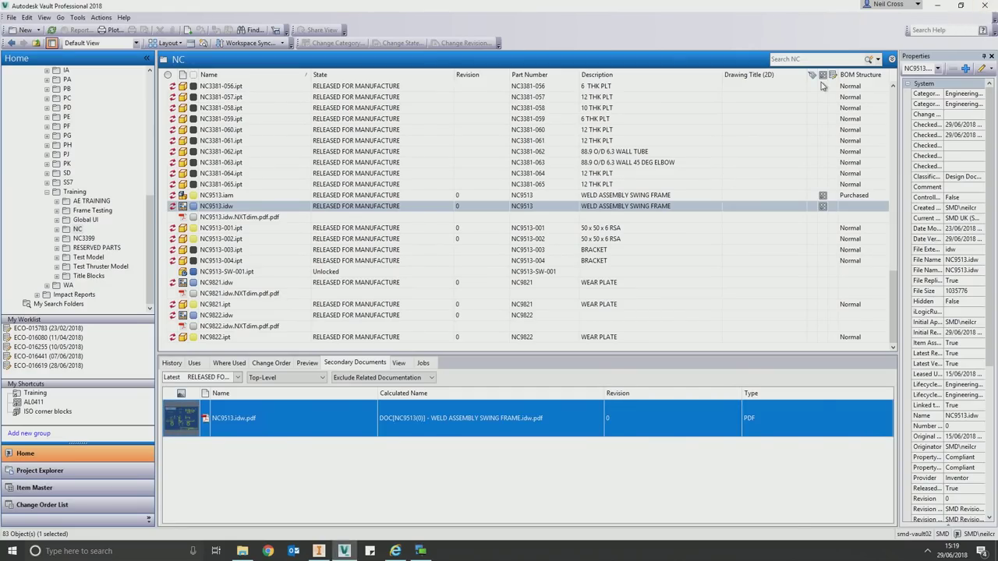
Step: Open the item assigned to NC9513.iam, examine its lifecycle state and properties, and close it
{"action": "left_click", "coordinate": [219, 197]}
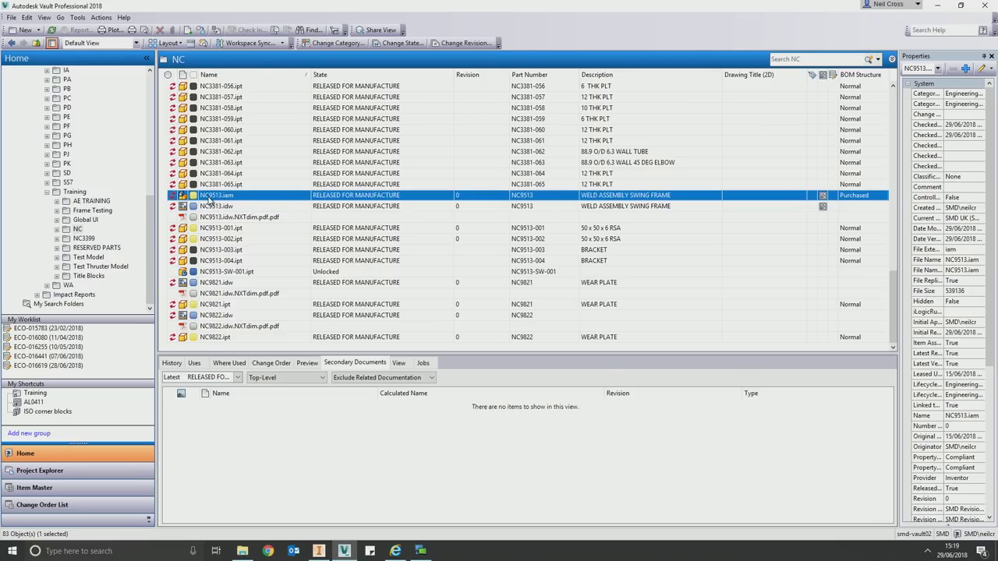
{"action": "right_click", "coordinate": [212, 196]}
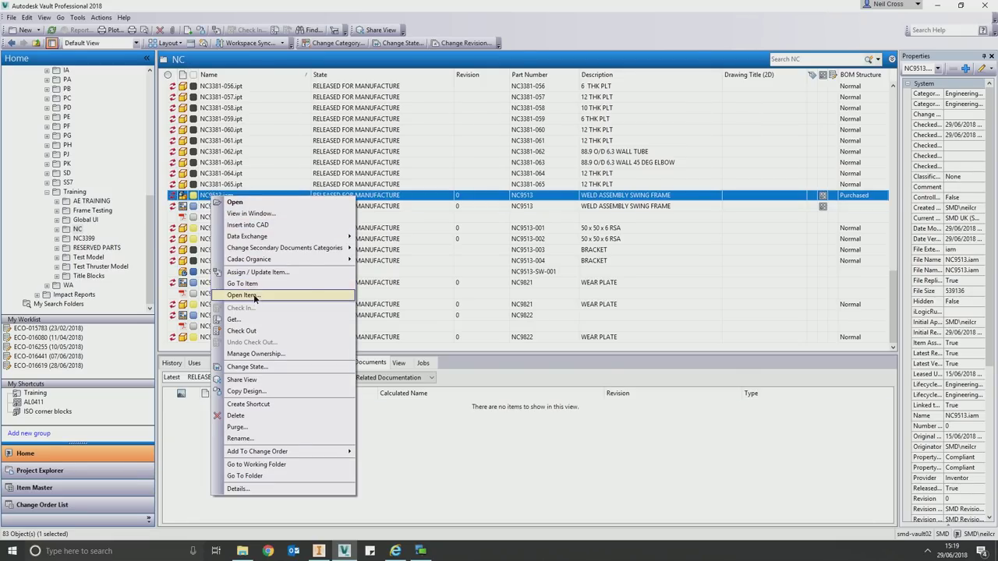
{"action": "left_click", "coordinate": [254, 296]}
{"action": "left_click_drag", "start_coordinate": [471, 140], "coordinate": [335, 124]}
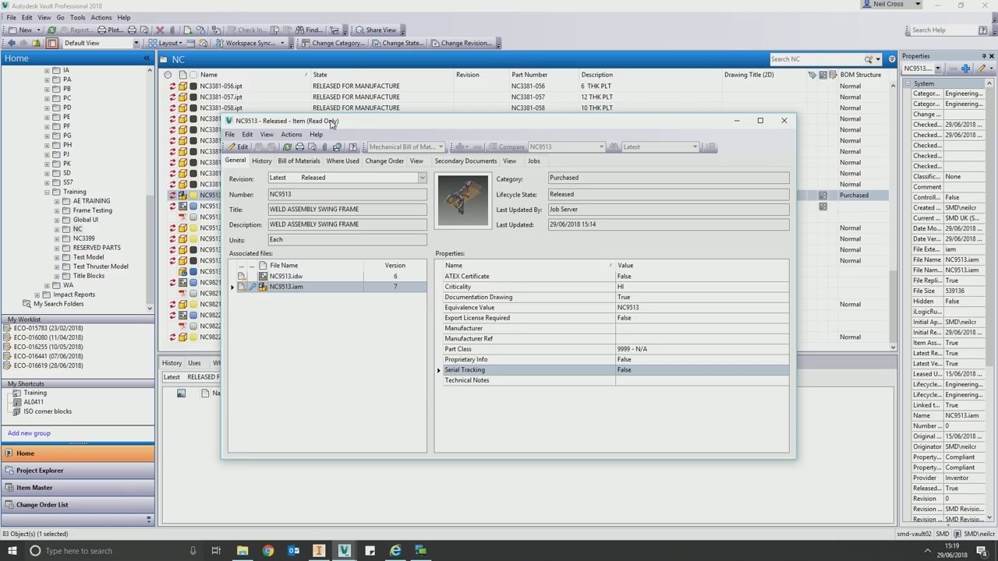
{"action": "left_click", "coordinate": [783, 121]}
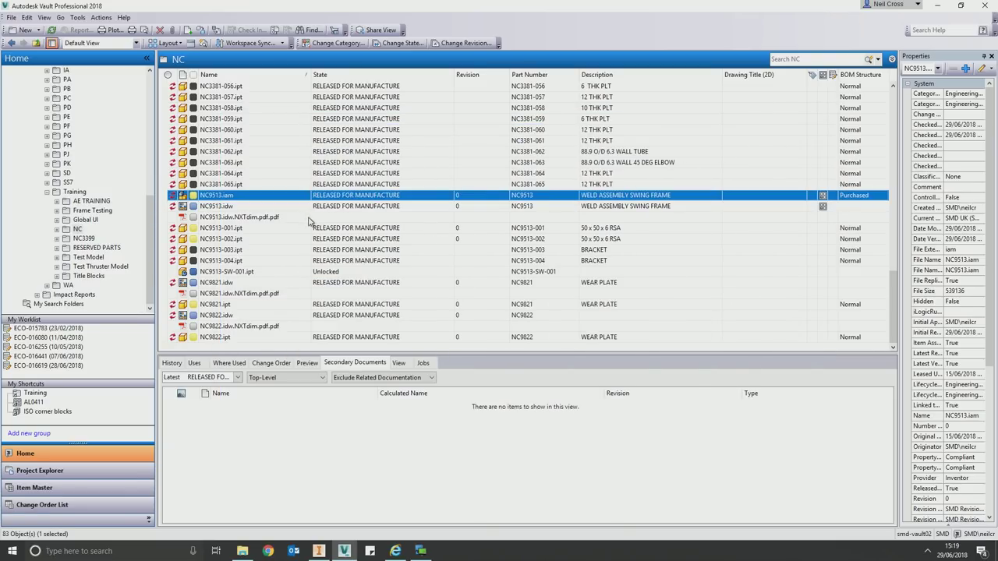
Step: Examine the options for adding NC9513.iam to a new or existing change order
{"action": "right_click", "coordinate": [209, 199]}
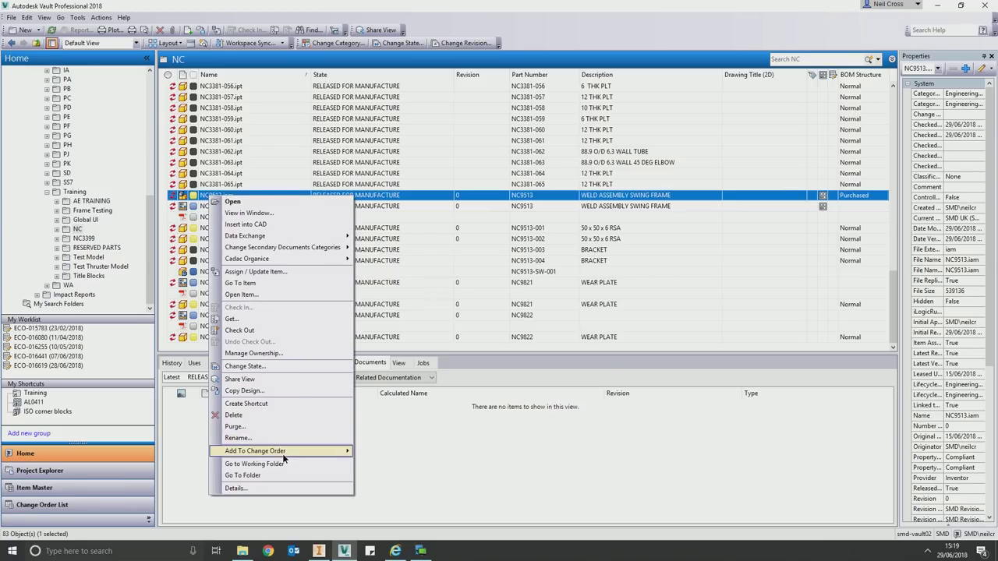
{"action": "mouse_move", "coordinate": [295, 452]}
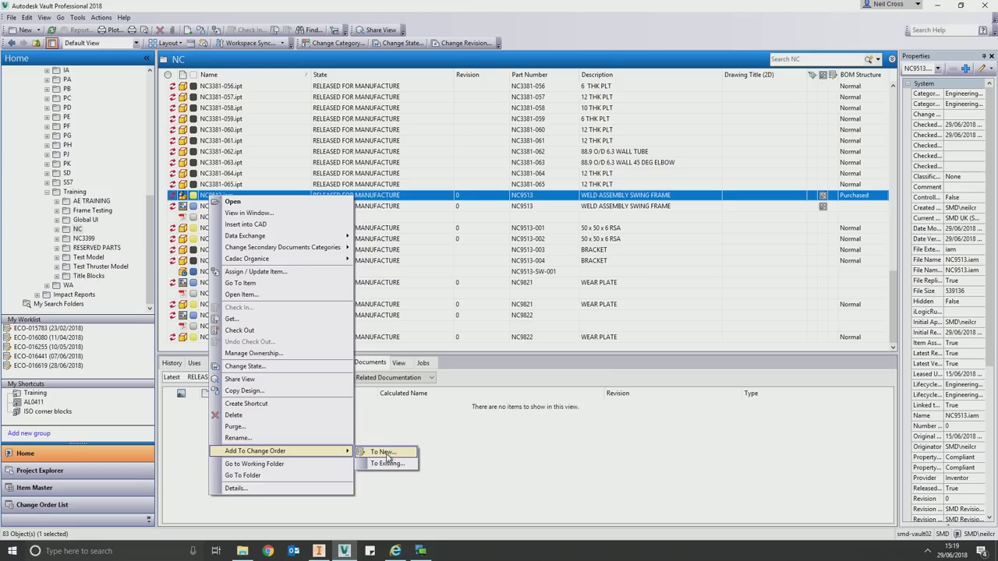
{"action": "left_click", "coordinate": [393, 195]}
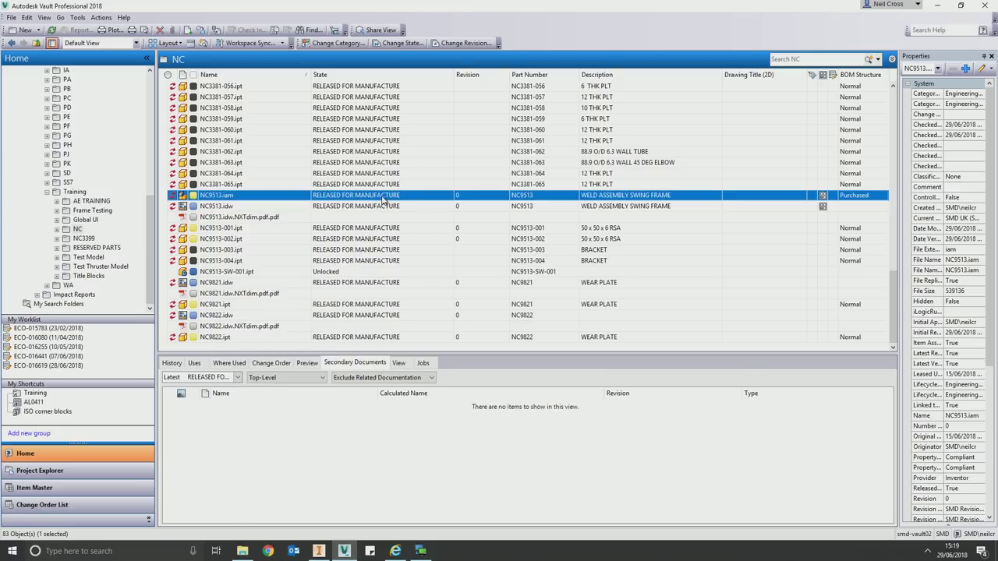
Step: Try to change the state of NC9513.iam to PRELIMINARY WORK IN PROGRESS
{"action": "left_click", "coordinate": [399, 43]}
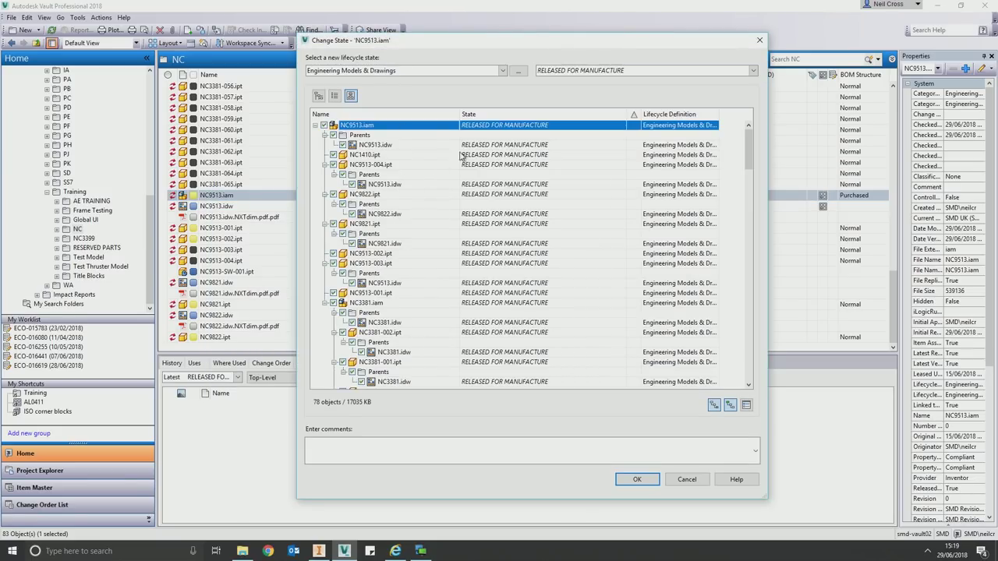
{"action": "left_click", "coordinate": [503, 125]}
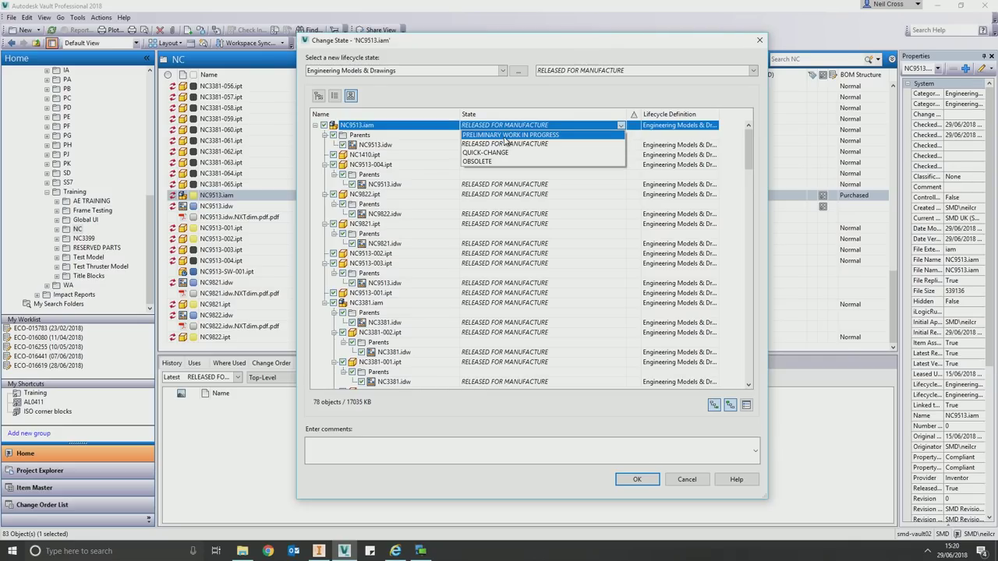
{"action": "left_click", "coordinate": [503, 135]}
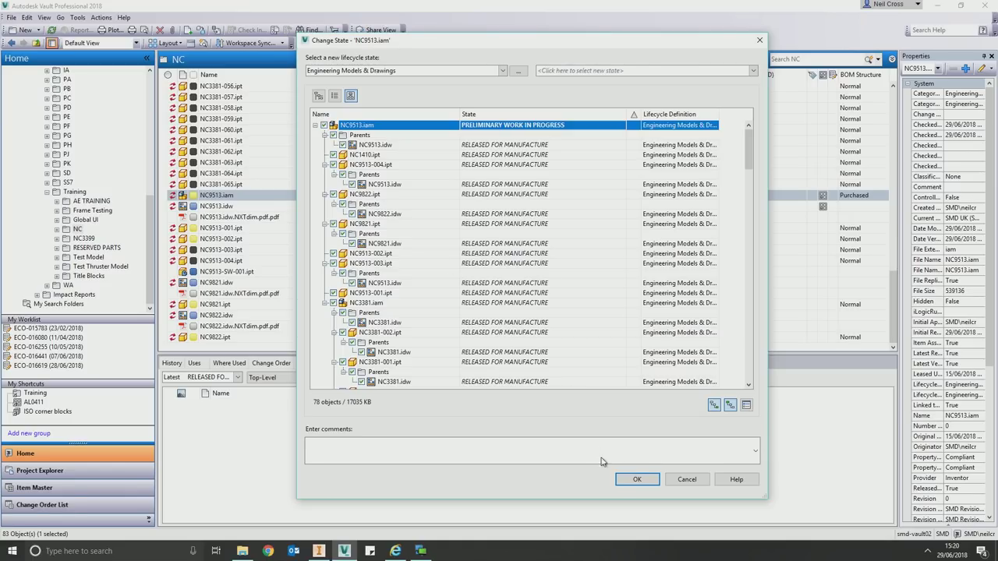
{"action": "left_click", "coordinate": [621, 481]}
{"action": "left_click", "coordinate": [612, 294]}
{"action": "left_click", "coordinate": [562, 396]}
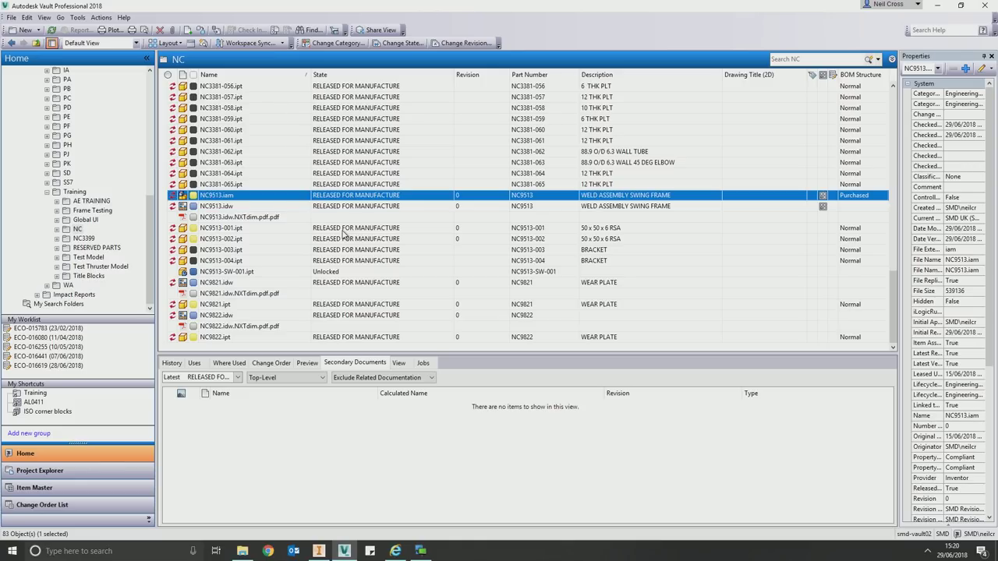
Step: Open Group Management from the global administration settings and examine the ECO groups, selecting RAS ECO Approvers
{"action": "left_click", "coordinate": [75, 21]}
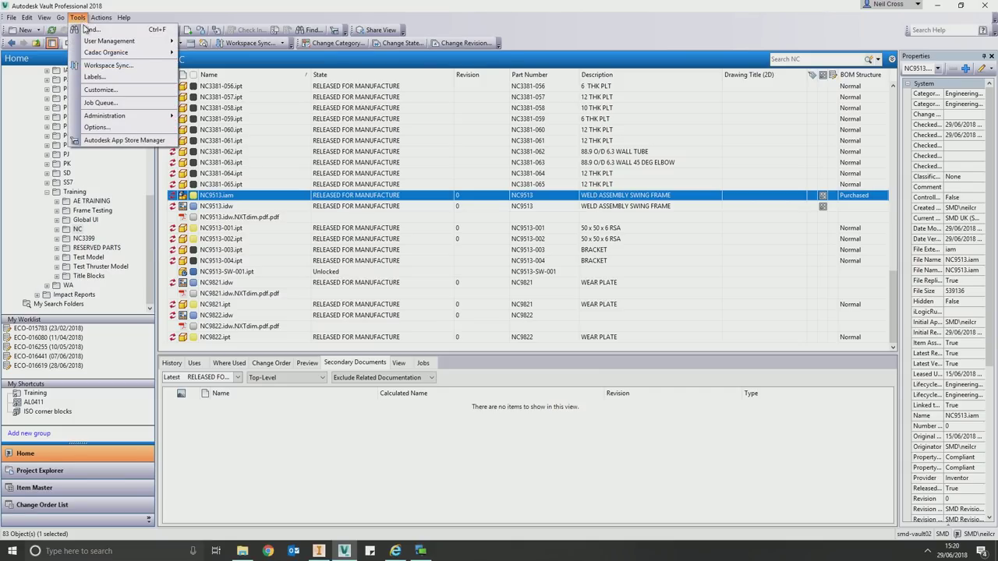
{"action": "mouse_move", "coordinate": [113, 117]}
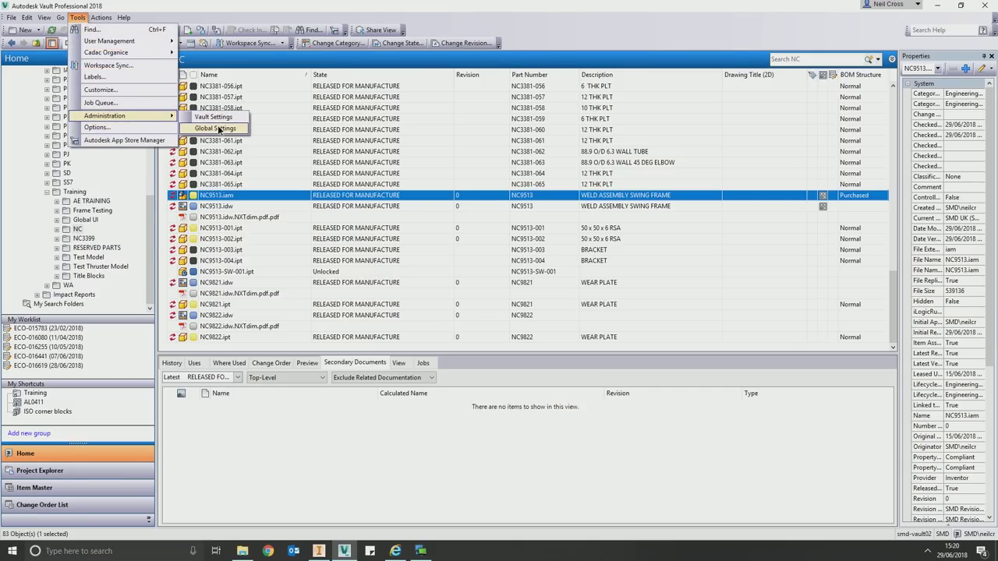
{"action": "left_click", "coordinate": [212, 130]}
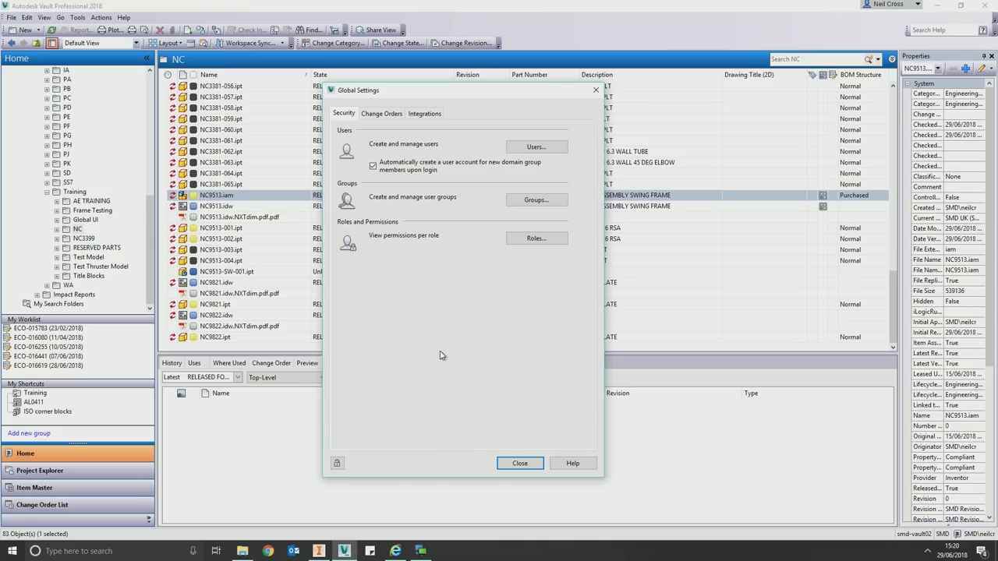
{"action": "left_click", "coordinate": [535, 200]}
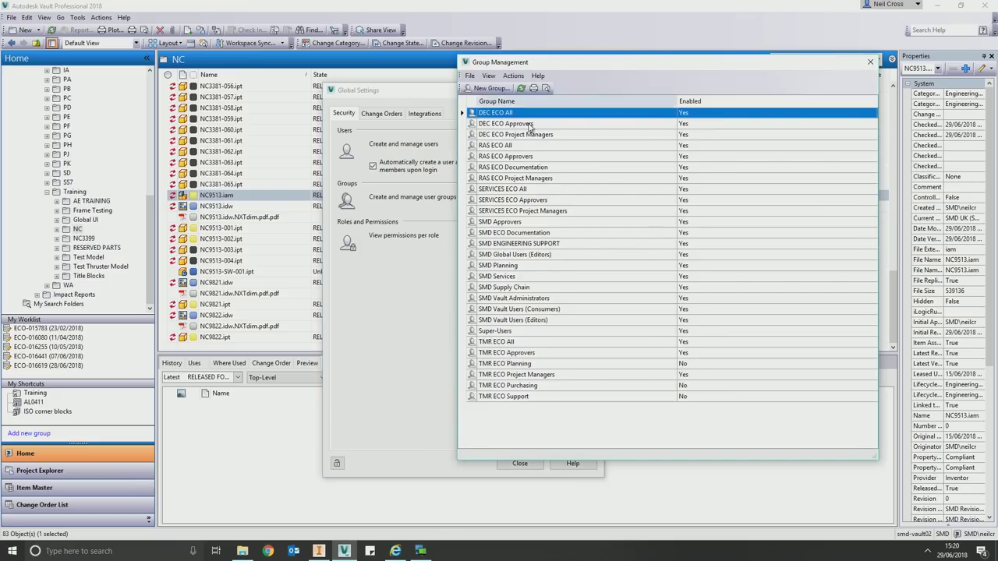
{"action": "left_click", "coordinate": [504, 157]}
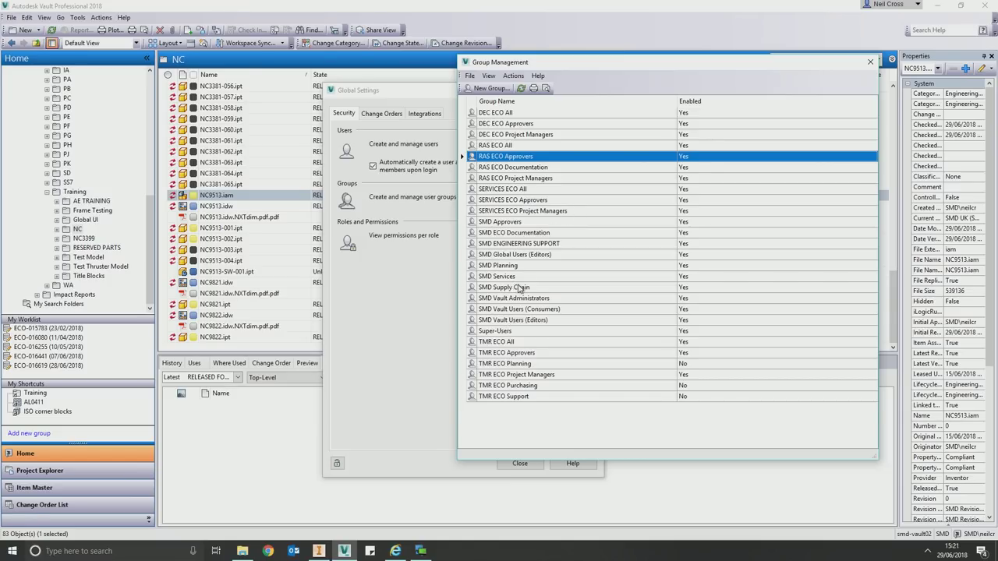
Step: Examine the SMD Vault Users (Editors) and Super-Users groups, then close group management and the global settings
{"action": "left_click", "coordinate": [516, 321]}
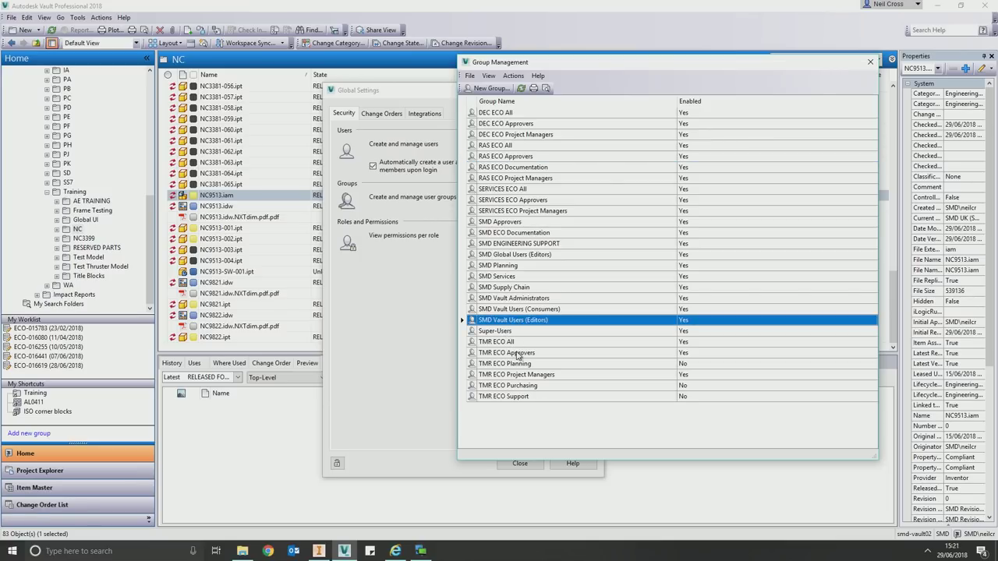
{"action": "left_click", "coordinate": [500, 333]}
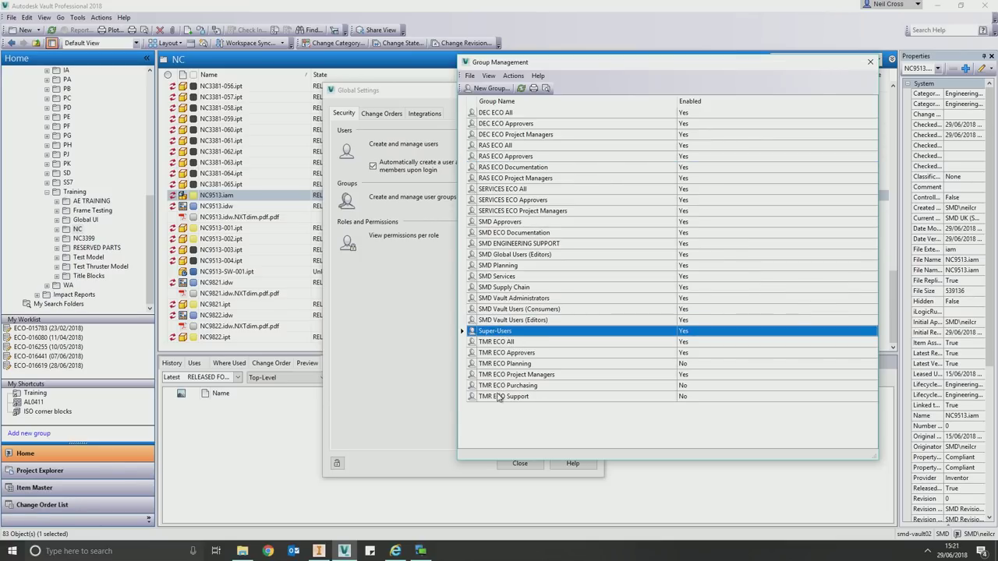
{"action": "left_click", "coordinate": [870, 63]}
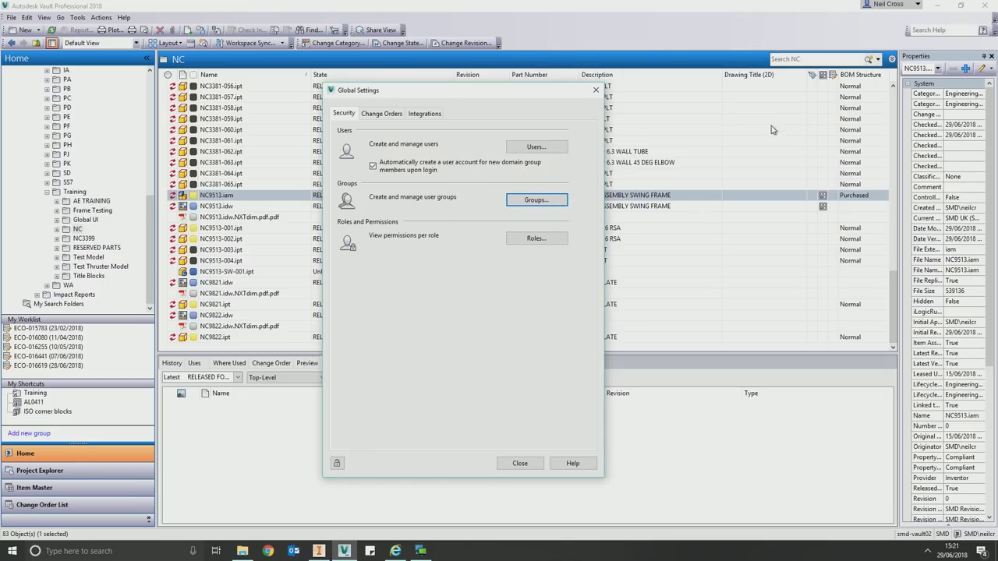
{"action": "left_click", "coordinate": [596, 91]}
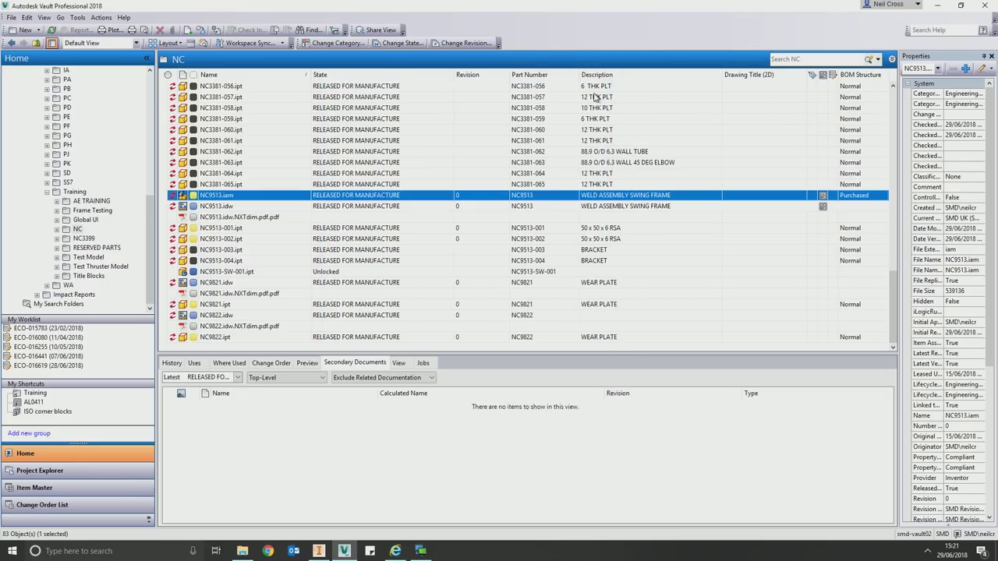
Step: Try out the QUICK-CHANGE lifecycle state for NC9513.idw and cancel the state change
{"action": "left_click", "coordinate": [222, 207]}
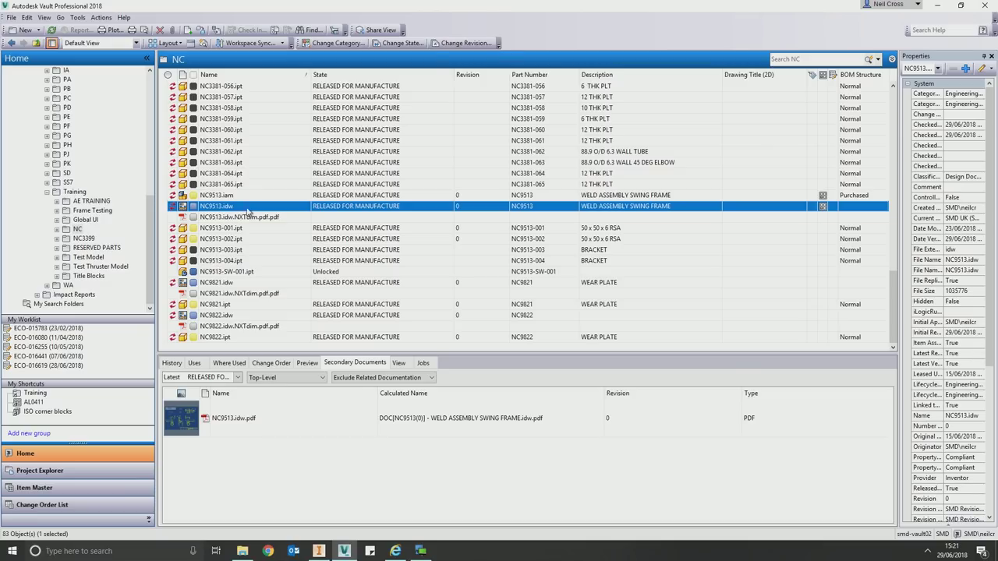
{"action": "left_click", "coordinate": [403, 43]}
{"action": "left_click", "coordinate": [481, 125]}
{"action": "left_click", "coordinate": [500, 154]}
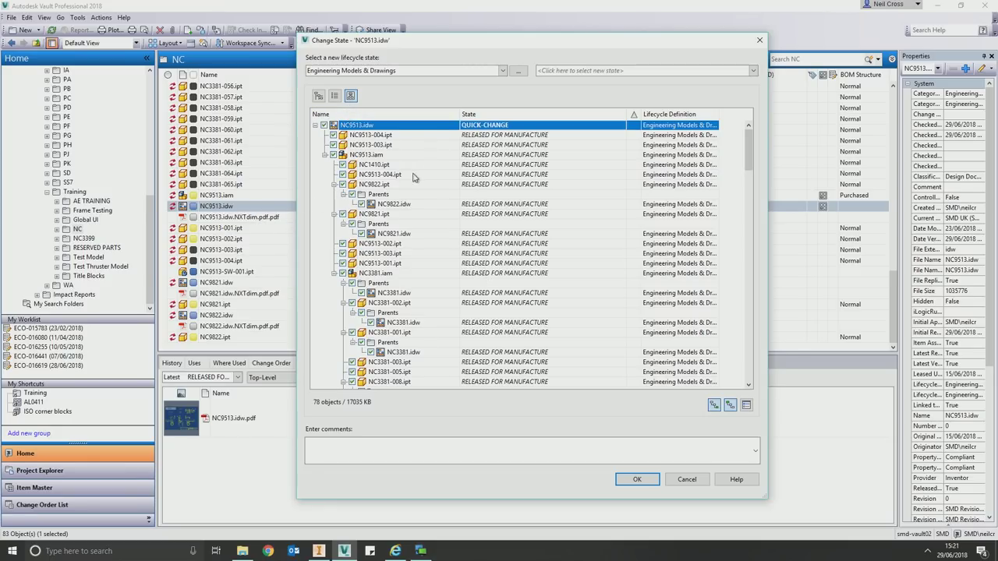
{"action": "left_click", "coordinate": [689, 485]}
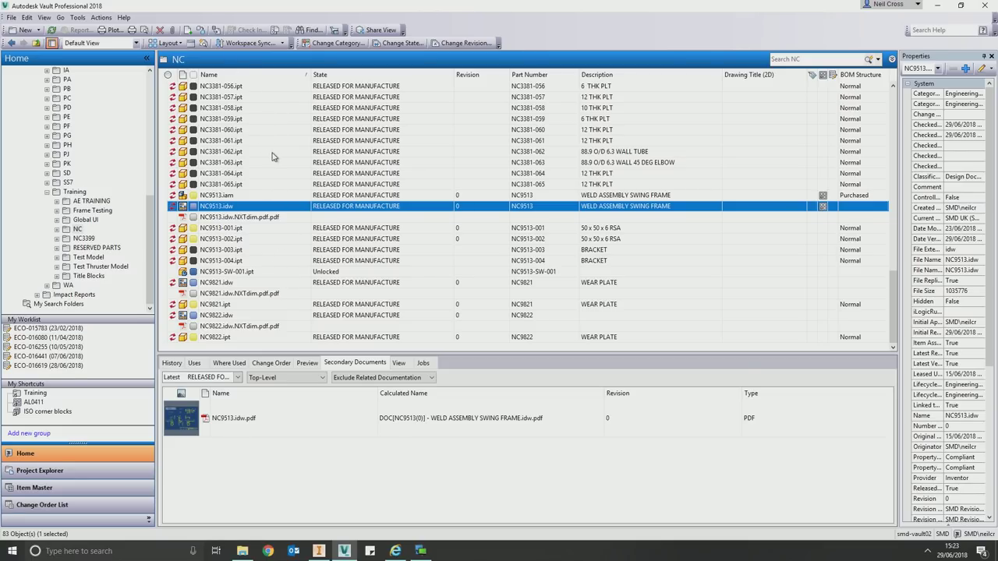
Step: Open the job server queue, examine the full error results of the AK4103 IFS export job, and close the queue
{"action": "left_click", "coordinate": [77, 17]}
{"action": "left_click", "coordinate": [117, 104]}
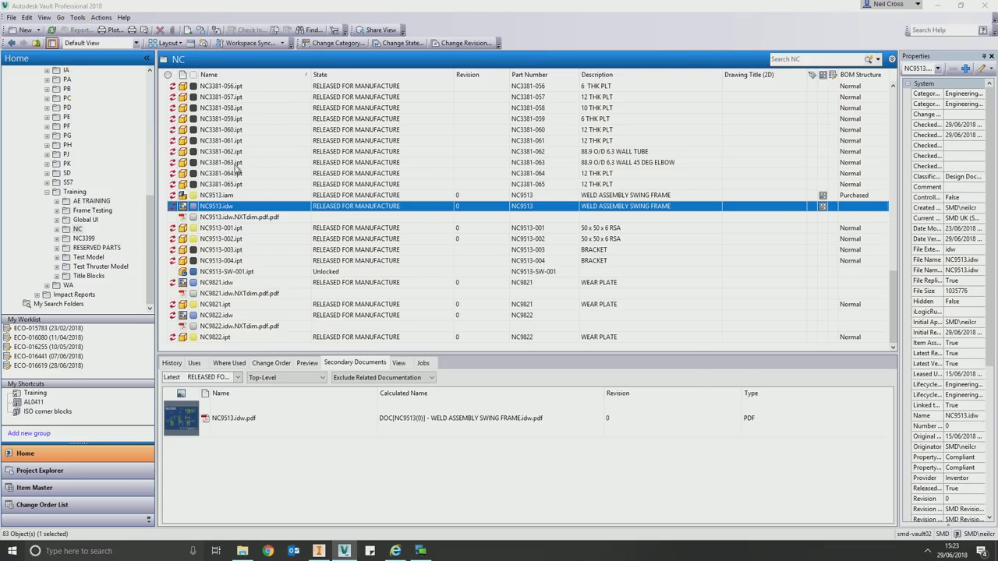
{"action": "left_click", "coordinate": [257, 101]}
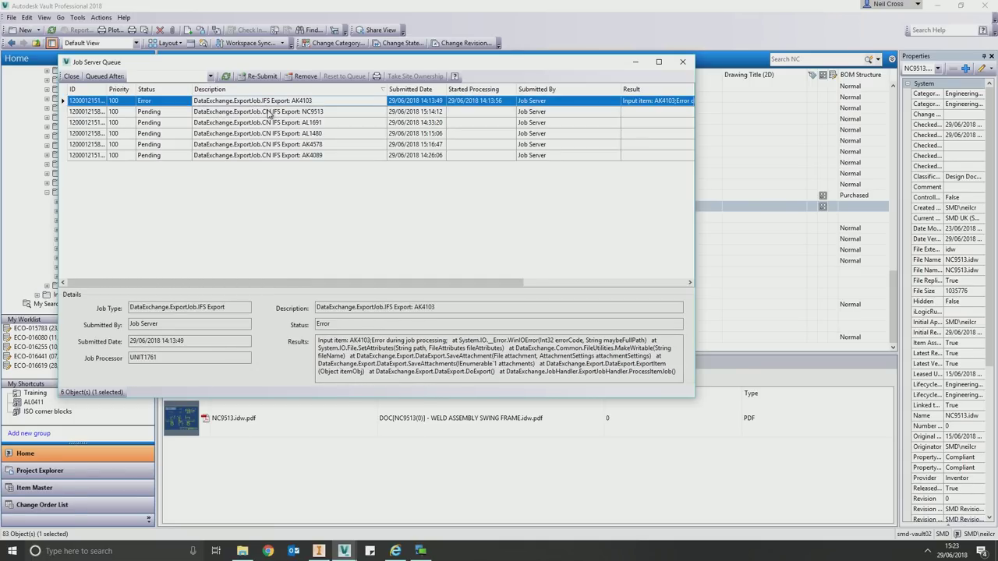
{"action": "left_click", "coordinate": [337, 348]}
{"action": "key", "text": "ctrl+a"}
{"action": "left_click", "coordinate": [591, 372]}
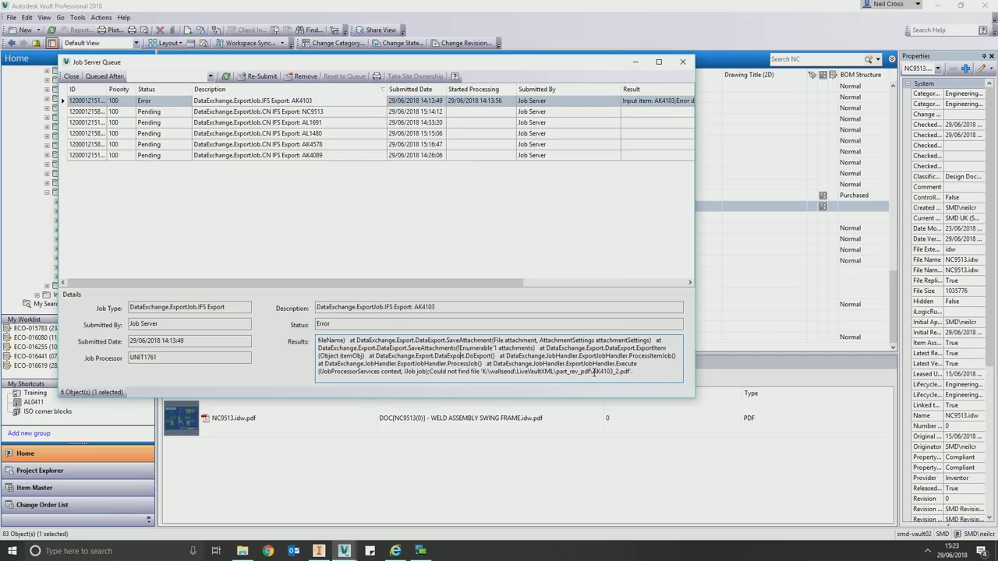
{"action": "key", "text": "ctrl+a"}
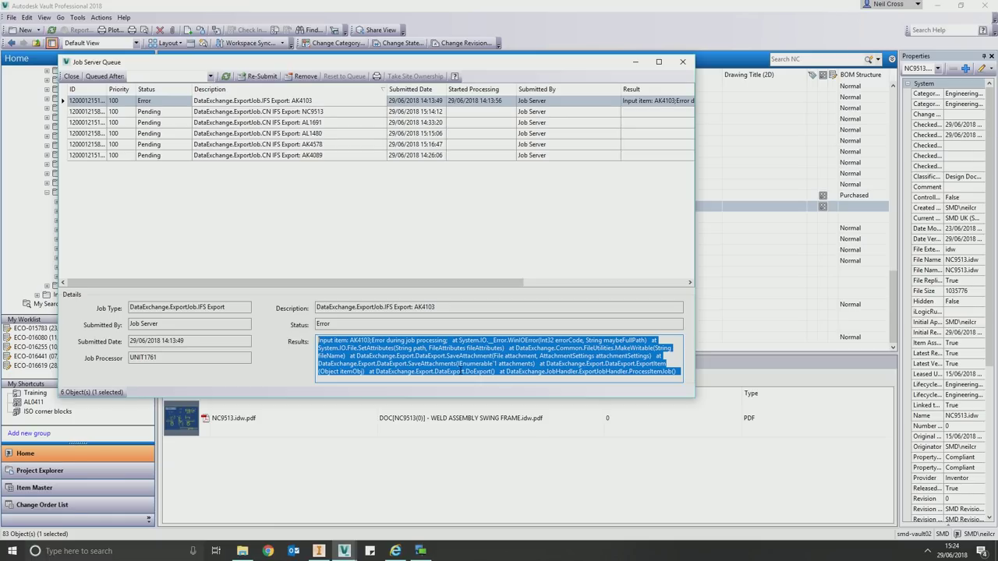
{"action": "left_click", "coordinate": [682, 61]}
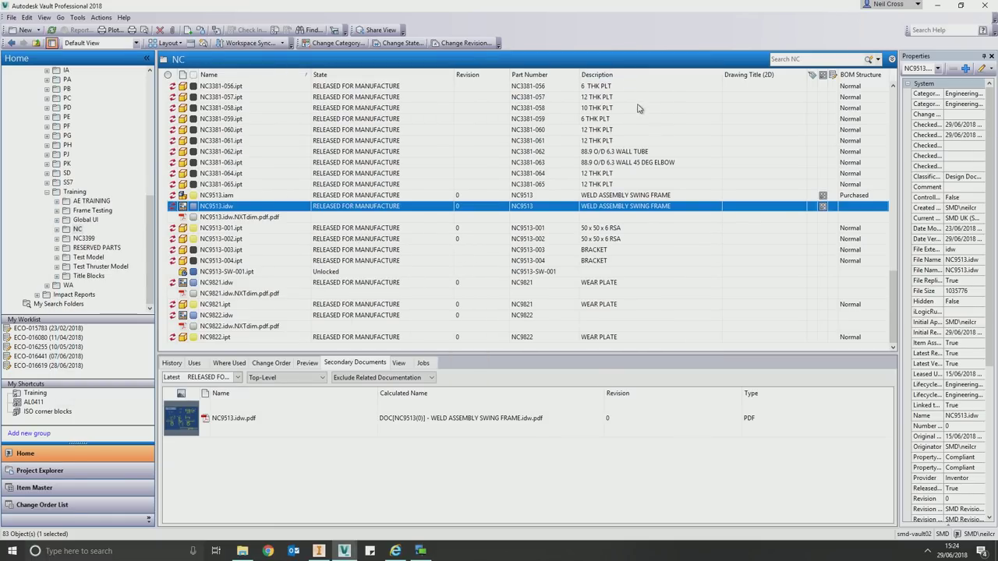
Step: Examine the Data Exchange and Change Secondary Documents Categories options available for NC3381-059.ipt, and return to NC9513.iam
{"action": "left_click", "coordinate": [217, 195]}
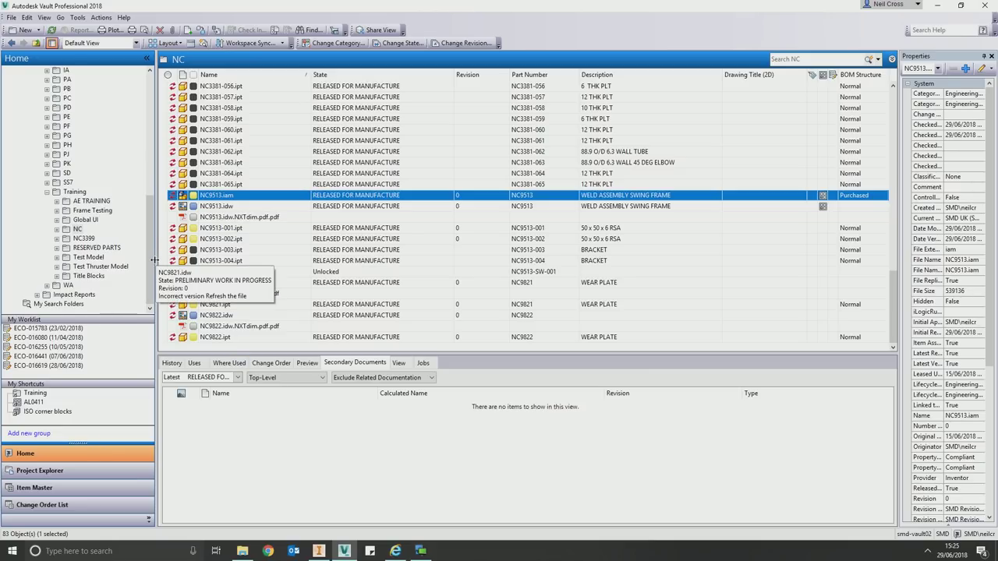
{"action": "scroll", "coordinate": [151, 249], "scroll_direction": "up", "scroll_amount": 2}
{"action": "scroll", "coordinate": [150, 249], "scroll_direction": "up", "scroll_amount": 8}
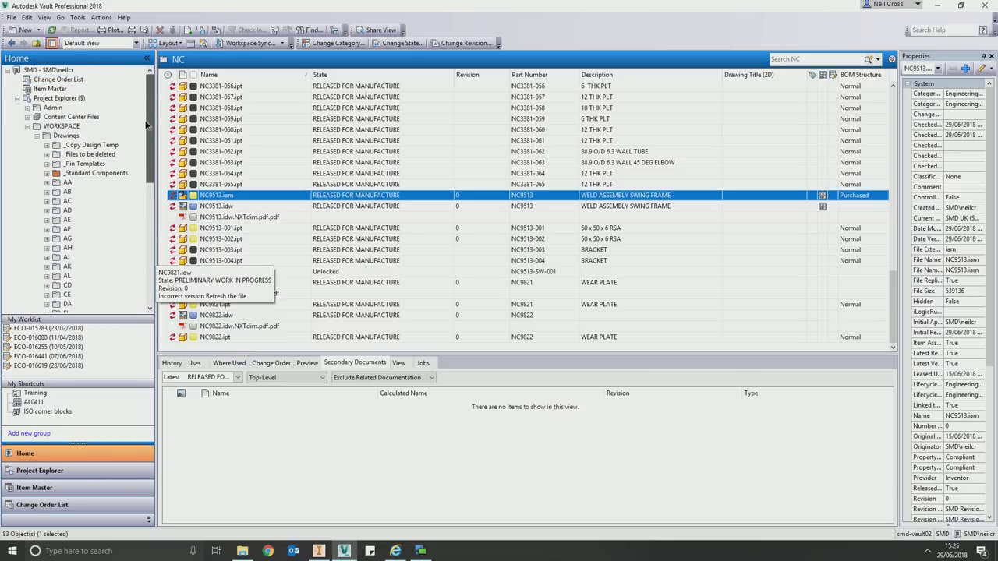
{"action": "right_click", "coordinate": [234, 117]}
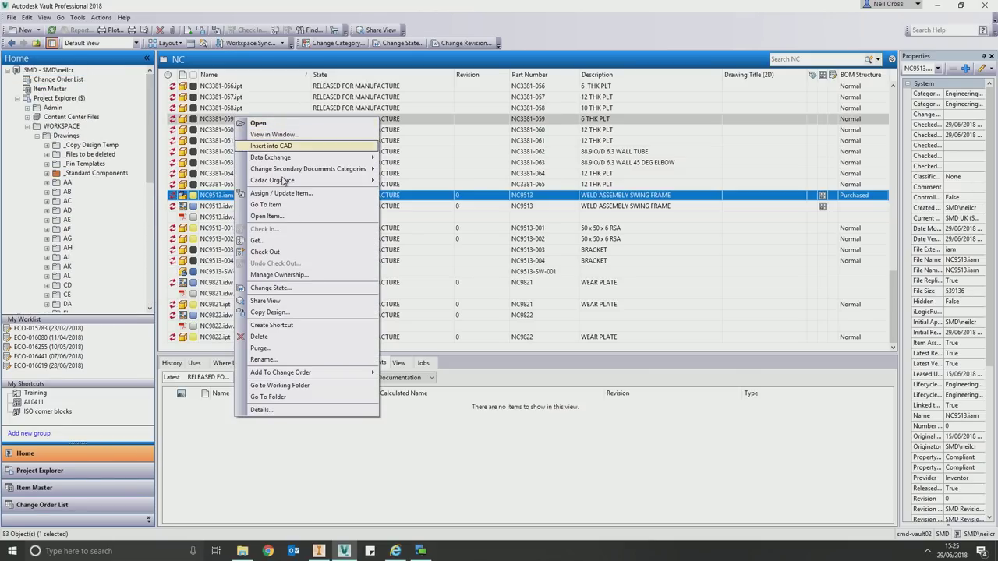
{"action": "mouse_move", "coordinate": [284, 170]}
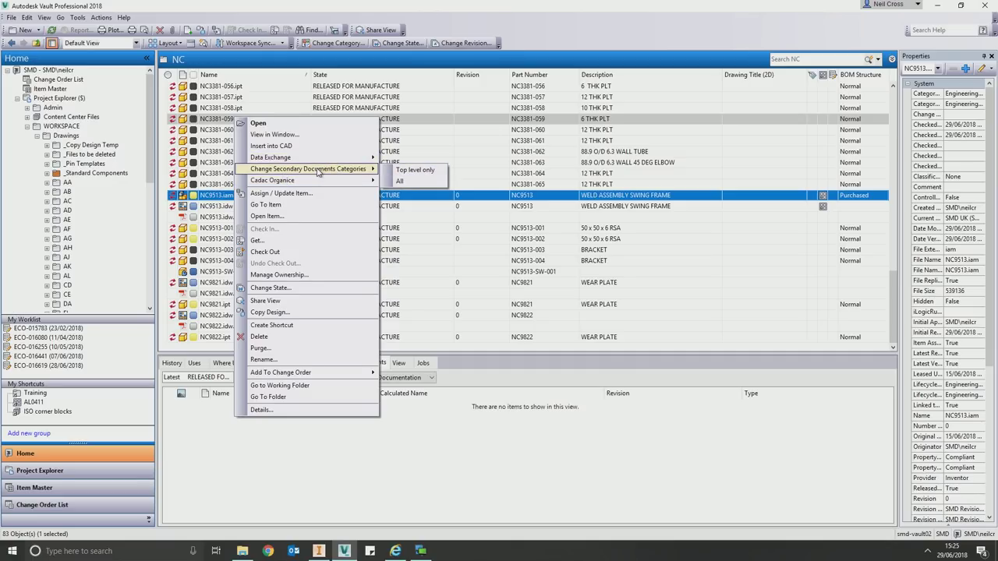
{"action": "mouse_move", "coordinate": [327, 159]}
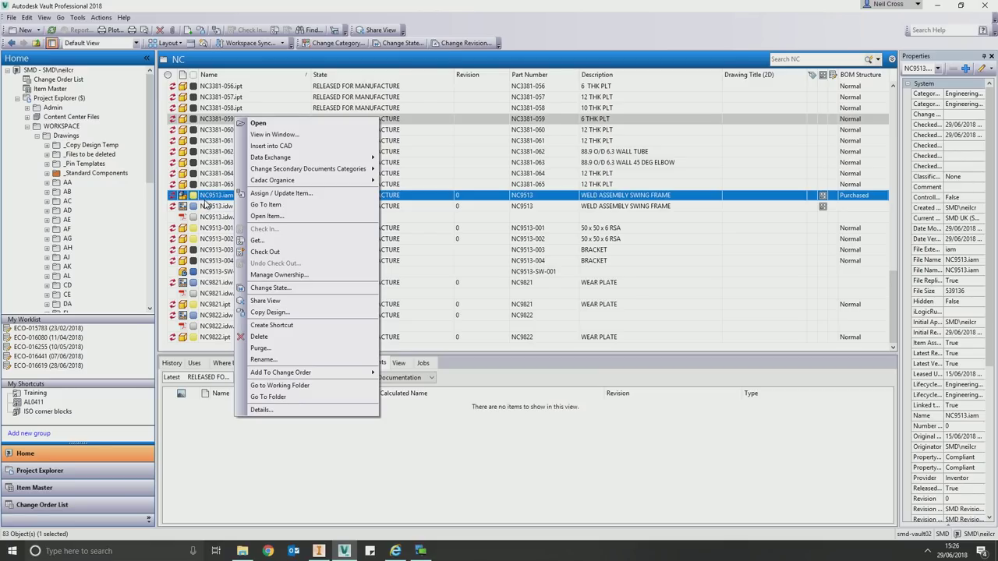
{"action": "left_click", "coordinate": [209, 199]}
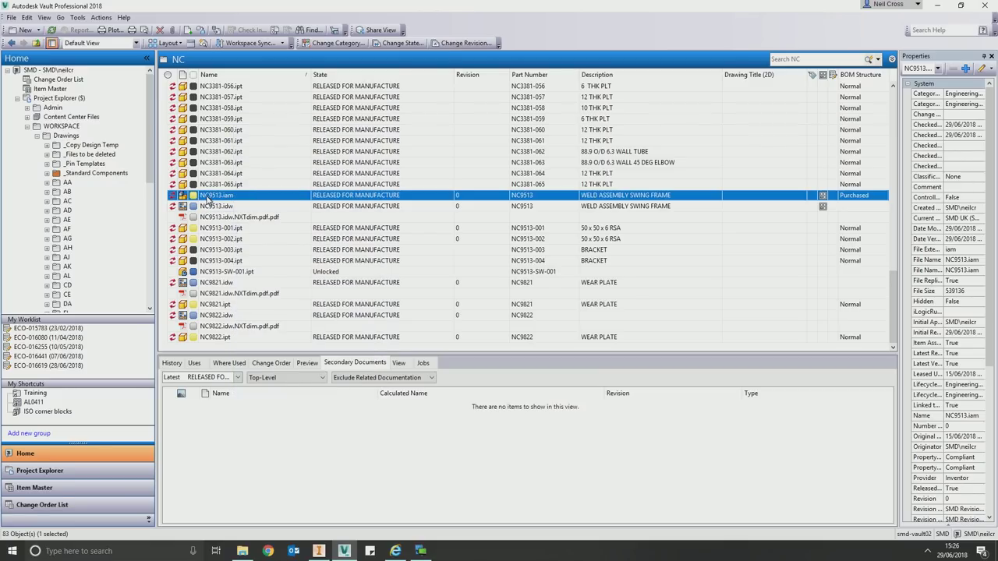